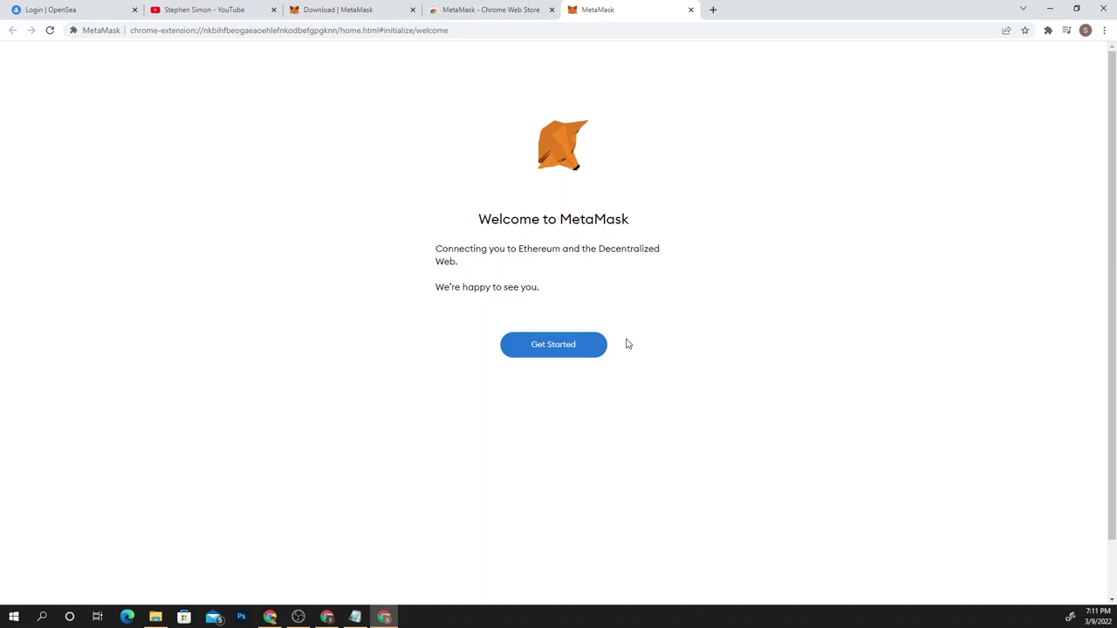
Back on the MetaMask welcome page, begin setup and choose to create a new wallet
{"action": "left_click", "coordinate": [48, 10]}
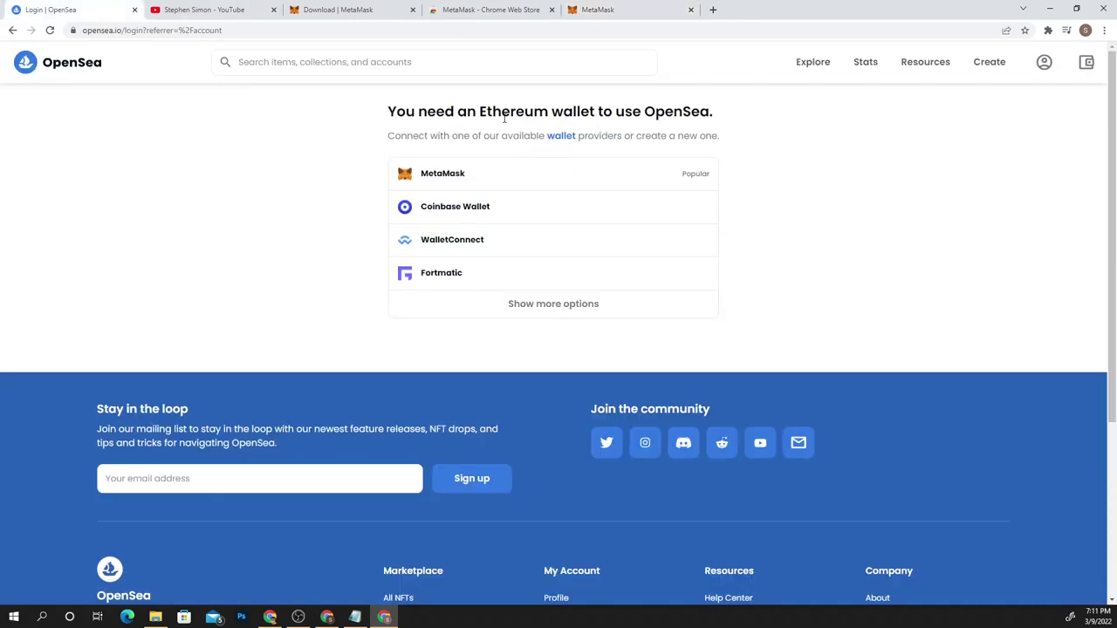
{"action": "left_click", "coordinate": [686, 8]}
{"action": "left_click", "coordinate": [48, 9]}
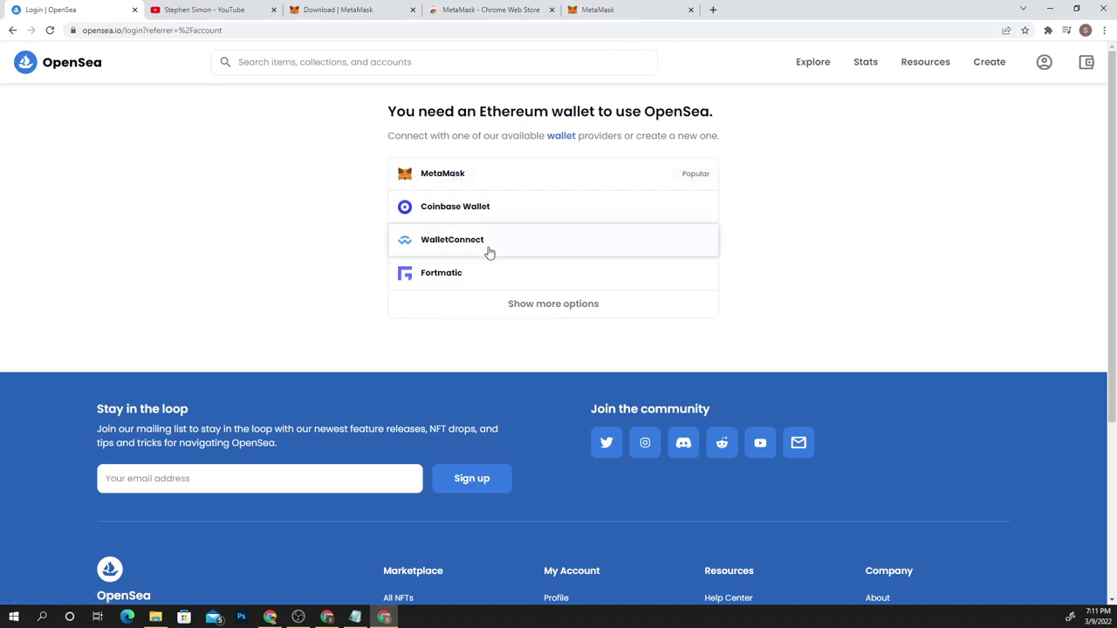
{"action": "left_click", "coordinate": [683, 10]}
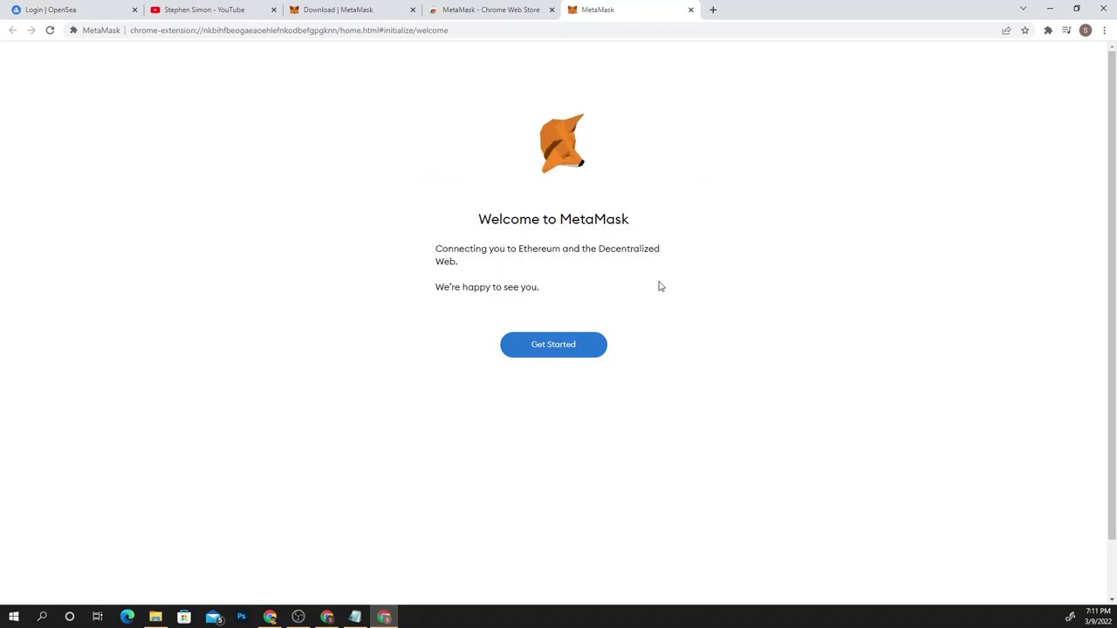
{"action": "left_click", "coordinate": [556, 353]}
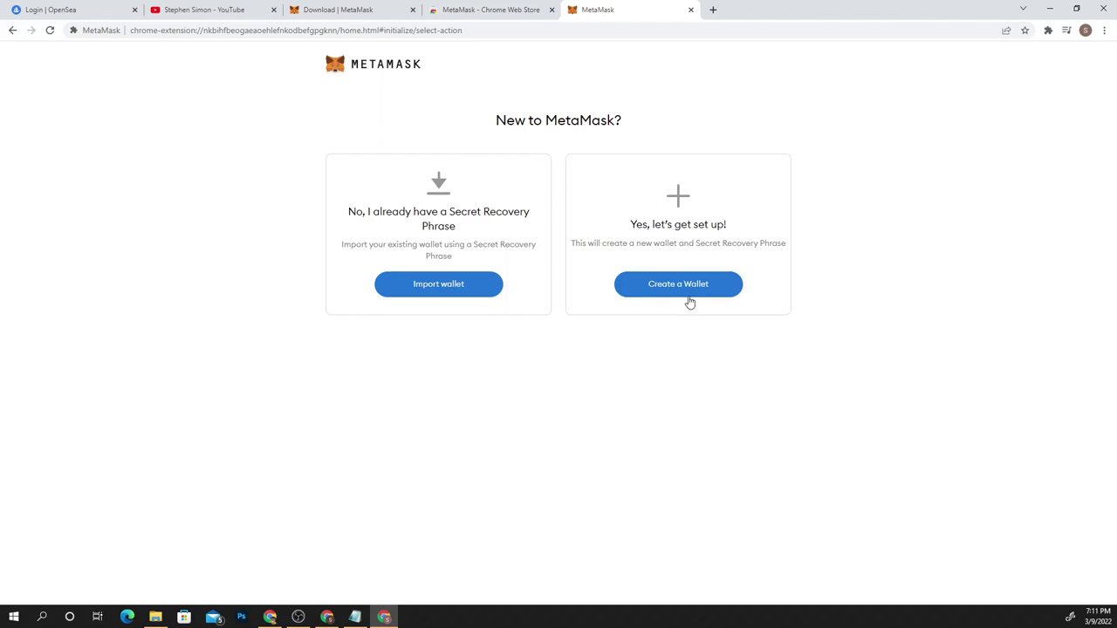
{"action": "left_click", "coordinate": [706, 289]}
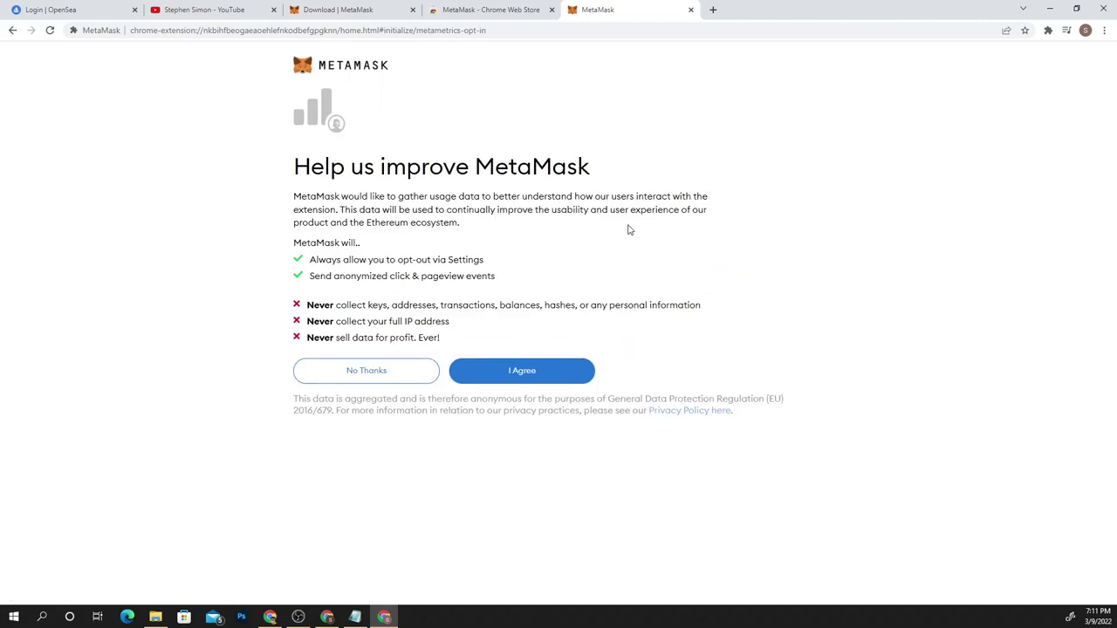
Agree to usage data, paste the same password into both fields, accept the Terms, and create
{"action": "left_click", "coordinate": [528, 372]}
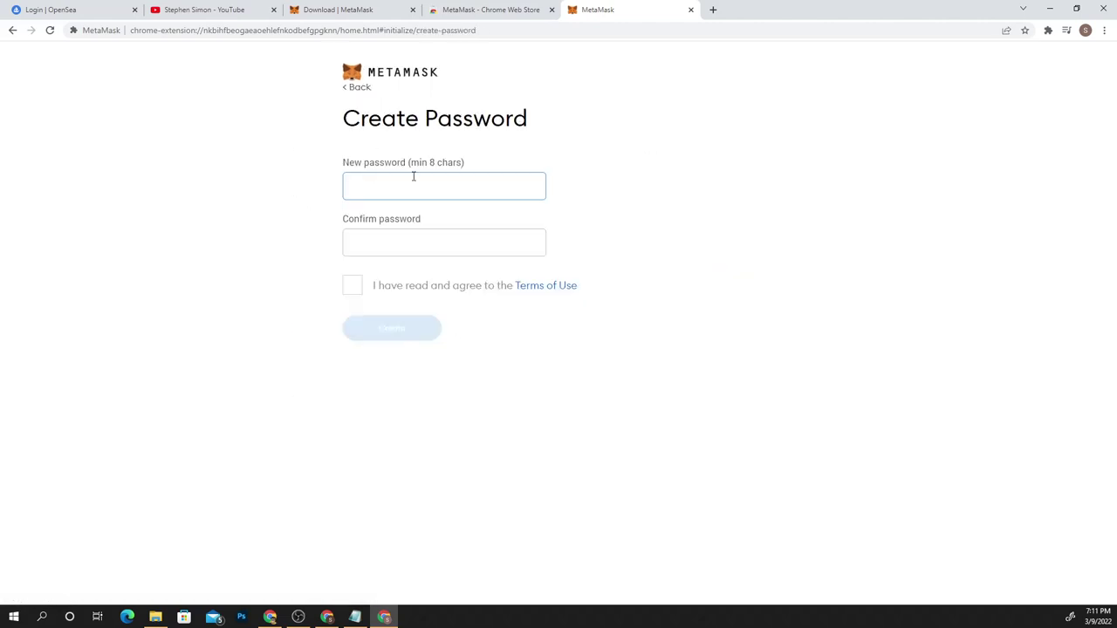
{"action": "key", "text": "alt+Tab"}
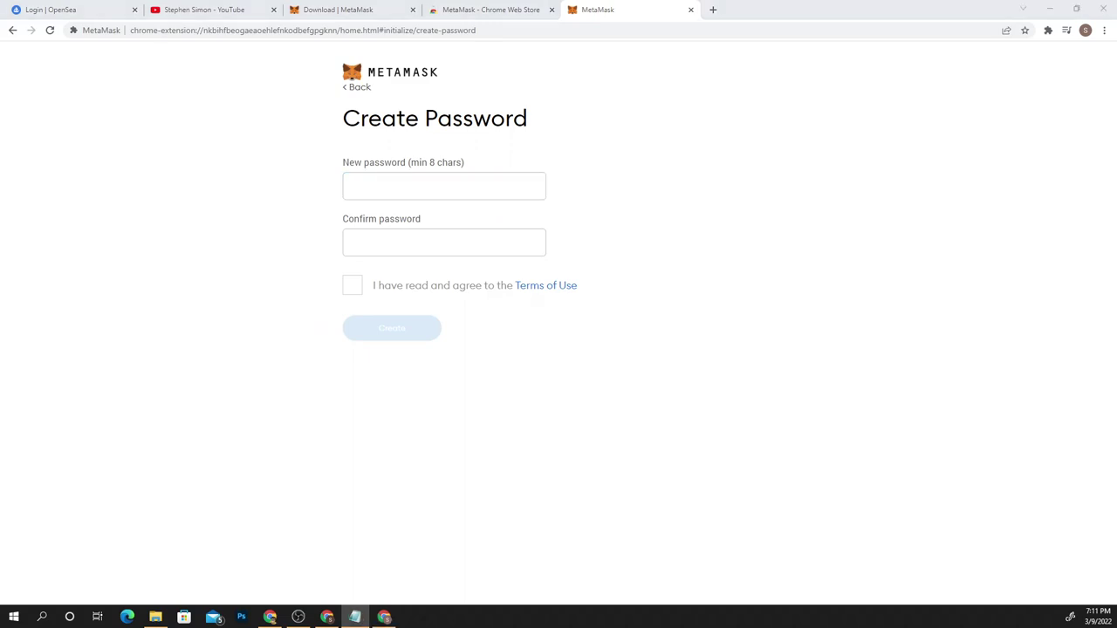
{"action": "left_click", "coordinate": [390, 182]}
{"action": "key", "text": "ctrl+v"}
{"action": "left_click", "coordinate": [438, 232]}
{"action": "key", "text": "ctrl+v"}
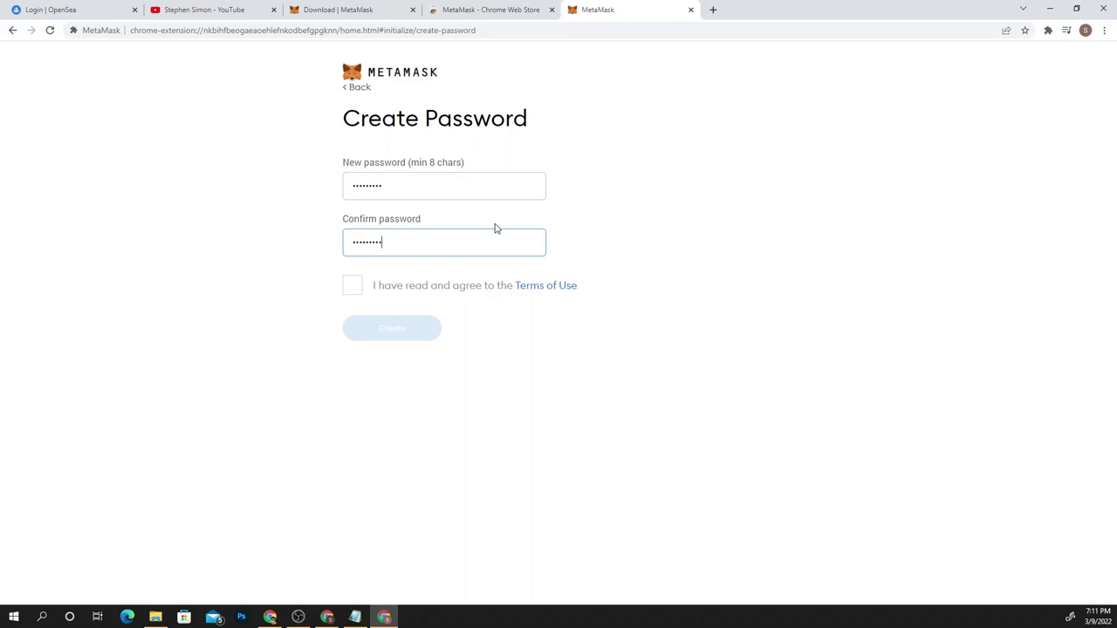
{"action": "left_click", "coordinate": [350, 288]}
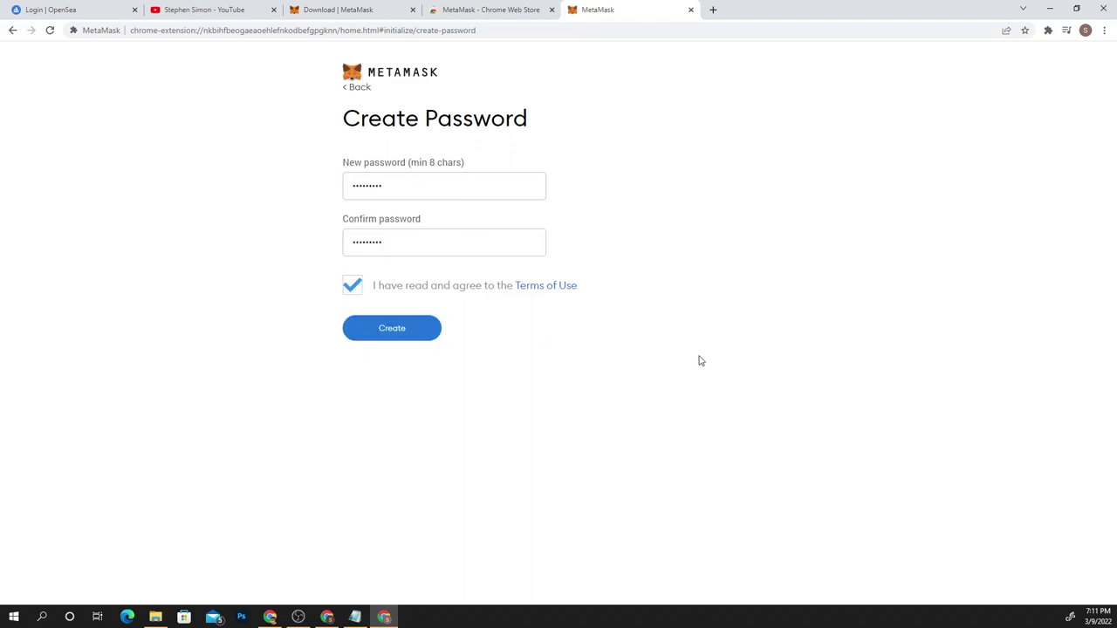
{"action": "left_click", "coordinate": [402, 327]}
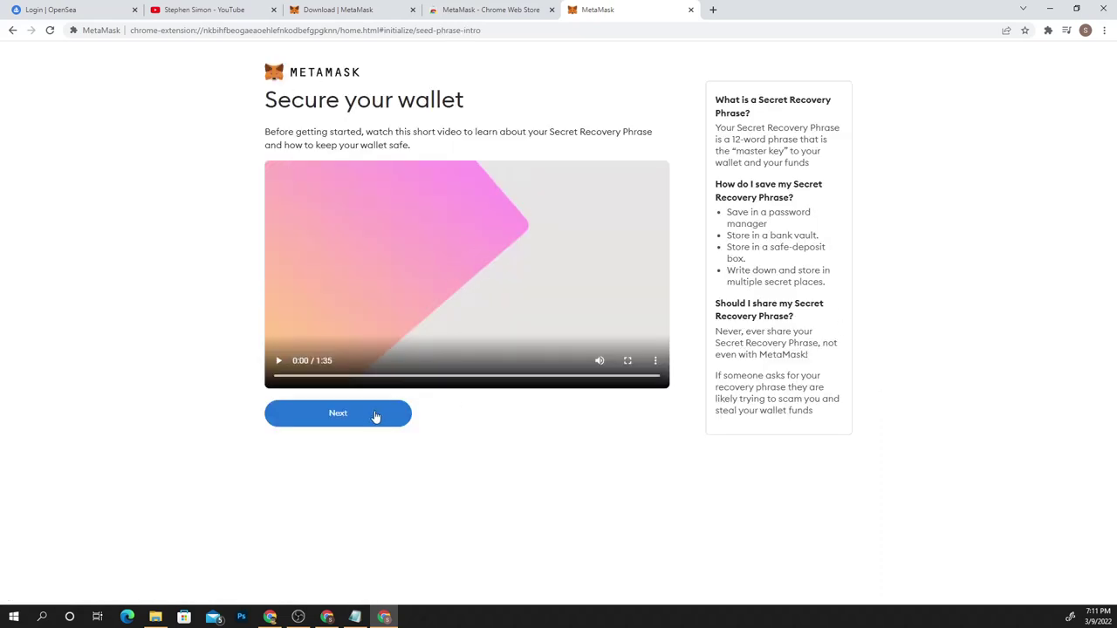
Continue past the Secure your wallet video to the Secret Recovery Phrase page
{"action": "left_click", "coordinate": [334, 417]}
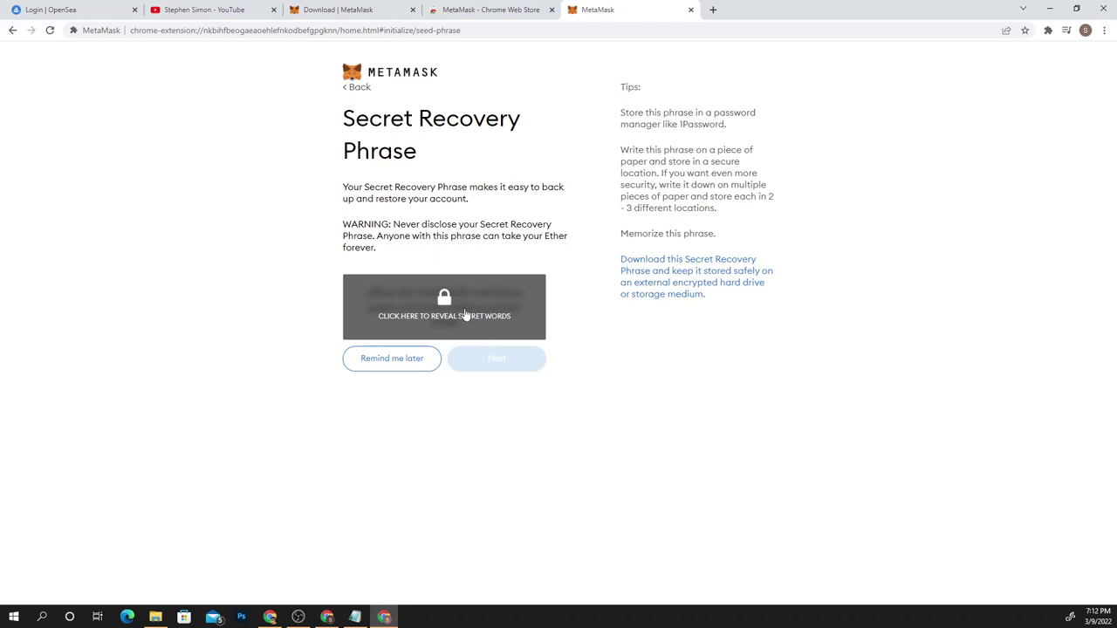
Select the recovery words in their correct order and confirm the phrase
{"action": "left_click", "coordinate": [536, 359]}
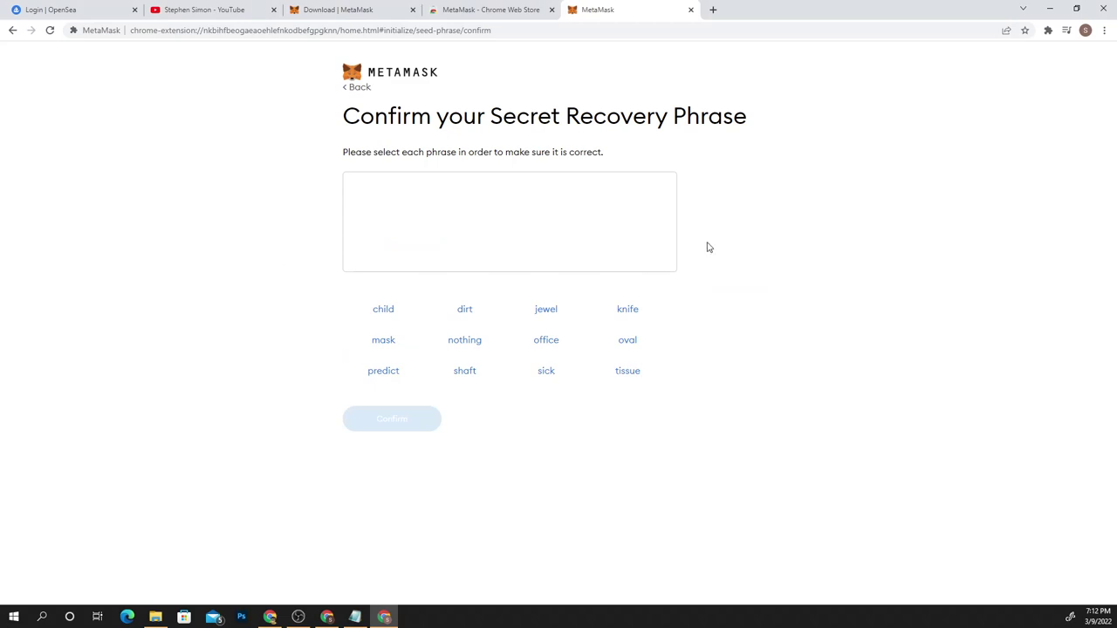
{"action": "left_click_drag", "start_coordinate": [370, 152], "coordinate": [592, 152]}
{"action": "left_click", "coordinate": [750, 157]}
{"action": "left_click", "coordinate": [556, 347]}
{"action": "left_click", "coordinate": [460, 312]}
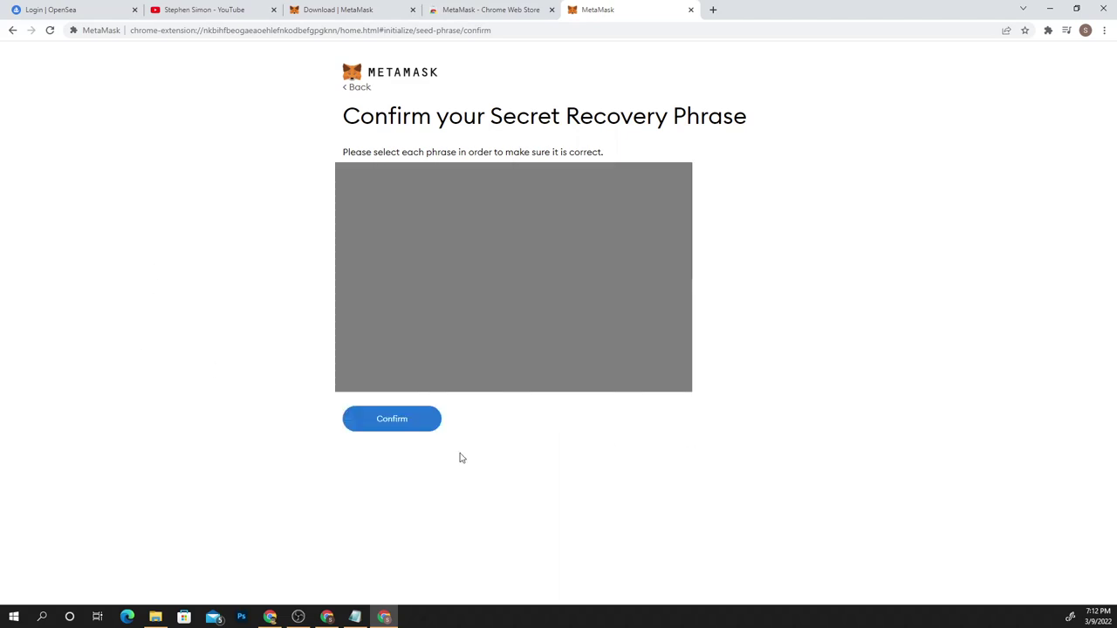
{"action": "left_click", "coordinate": [371, 422]}
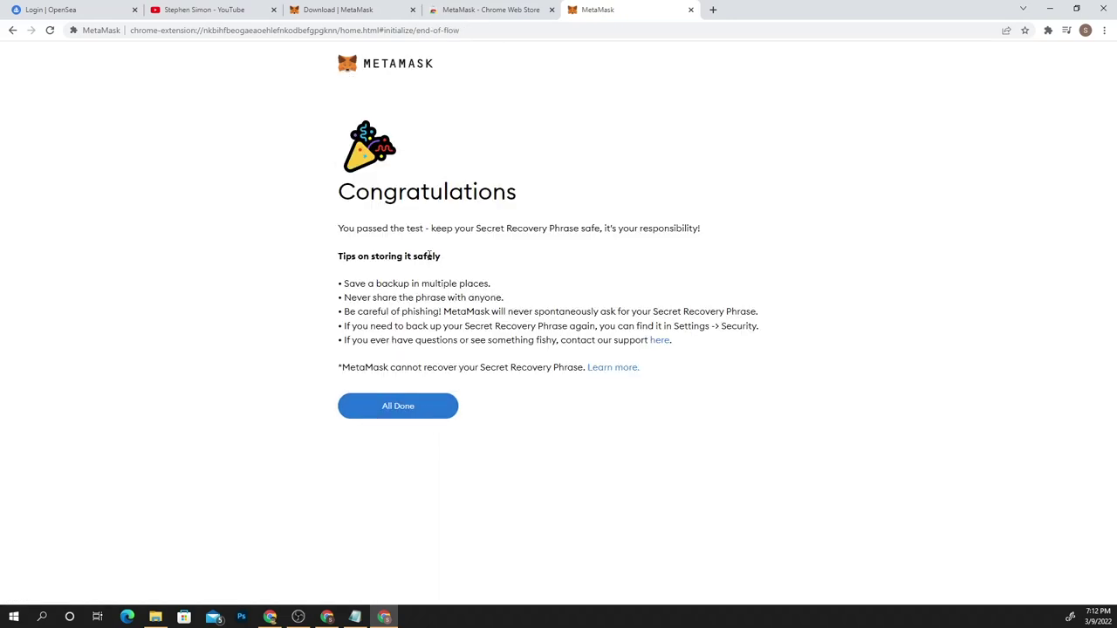
Finish setup, dismiss What's new, copy the address, and open Account 1's details
{"action": "left_click", "coordinate": [412, 414]}
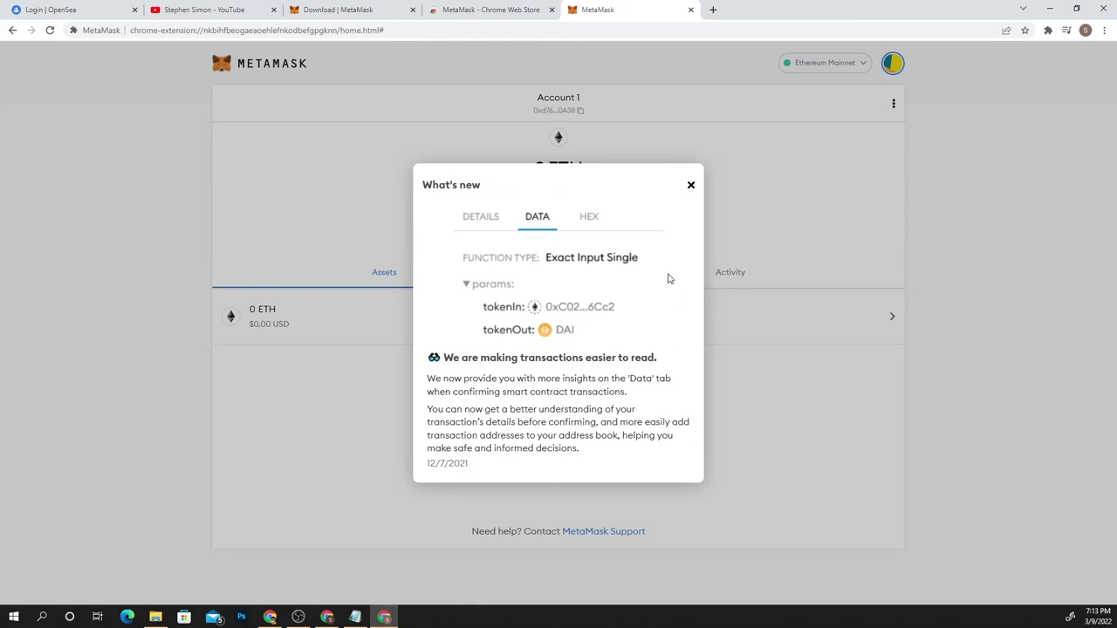
{"action": "left_click", "coordinate": [691, 187]}
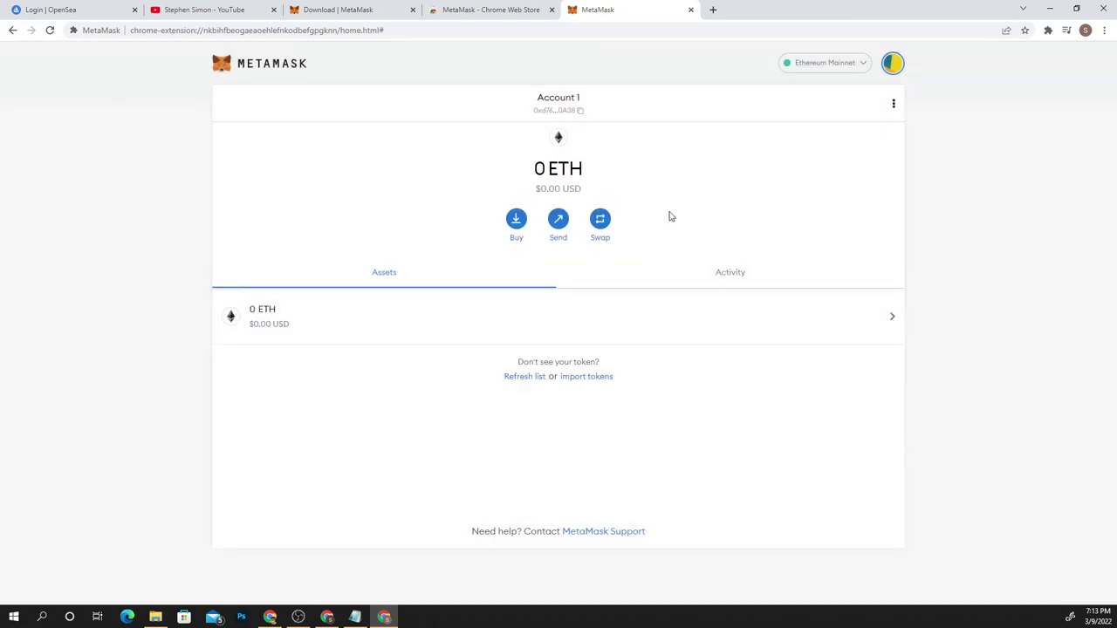
{"action": "left_click", "coordinate": [568, 103]}
{"action": "left_click", "coordinate": [893, 64]}
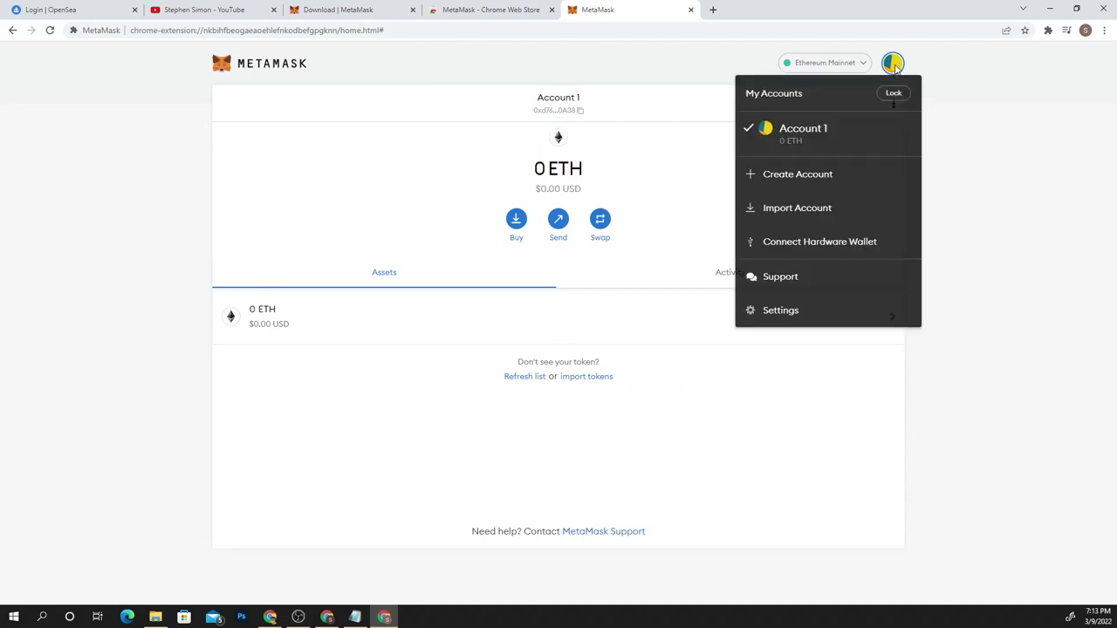
{"action": "left_click", "coordinate": [794, 127]}
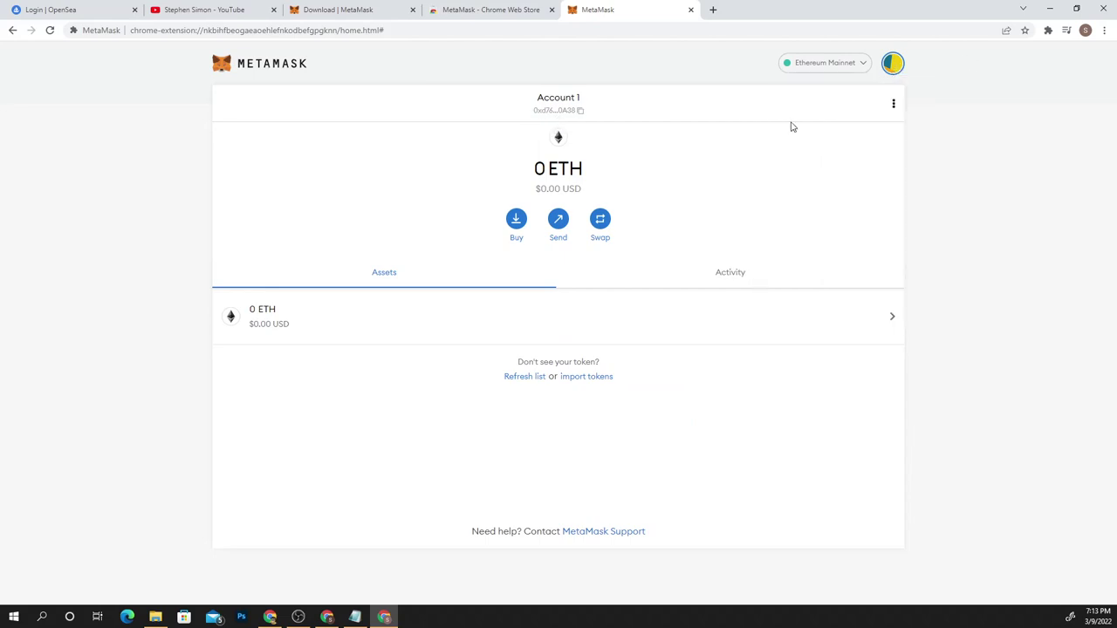
{"action": "left_click", "coordinate": [892, 104]}
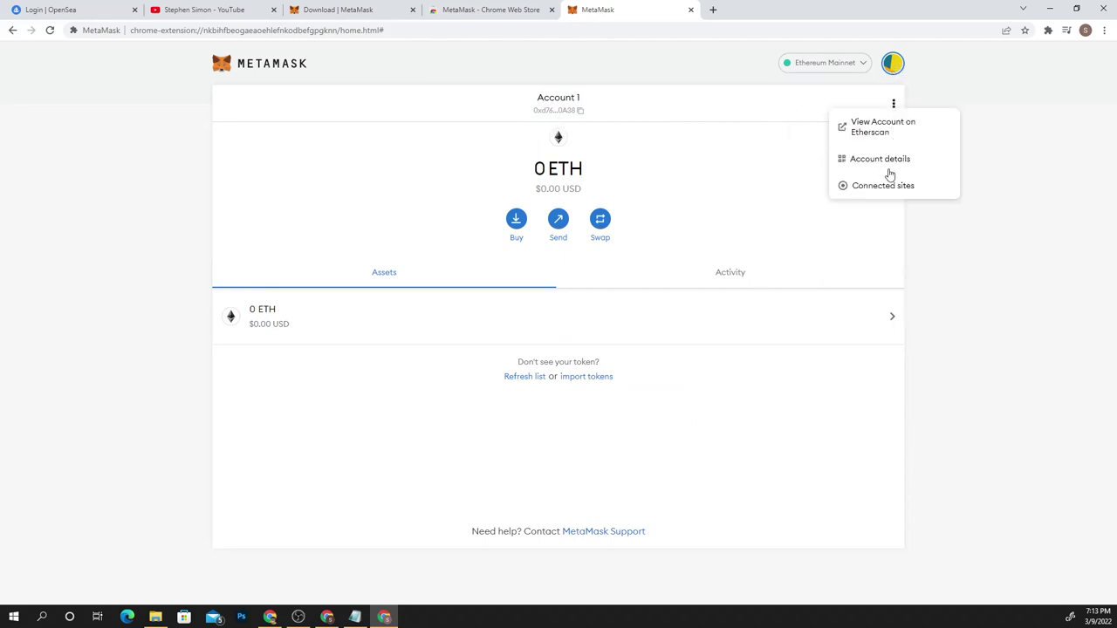
{"action": "left_click", "coordinate": [879, 159]}
Rename the wallet account to the owner's channel name
{"action": "left_click", "coordinate": [589, 133]}
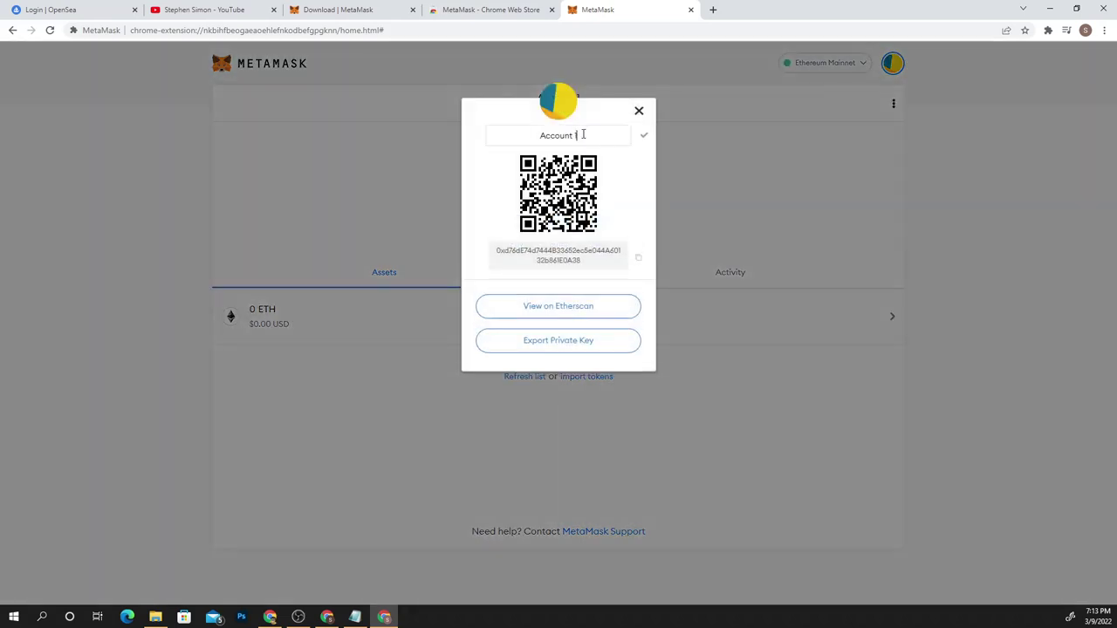
{"action": "left_click_drag", "start_coordinate": [579, 136], "coordinate": [463, 138]}
{"action": "type", "text": "Simon YouTube"}
{"action": "left_click", "coordinate": [644, 137]}
{"action": "left_click", "coordinate": [639, 113]}
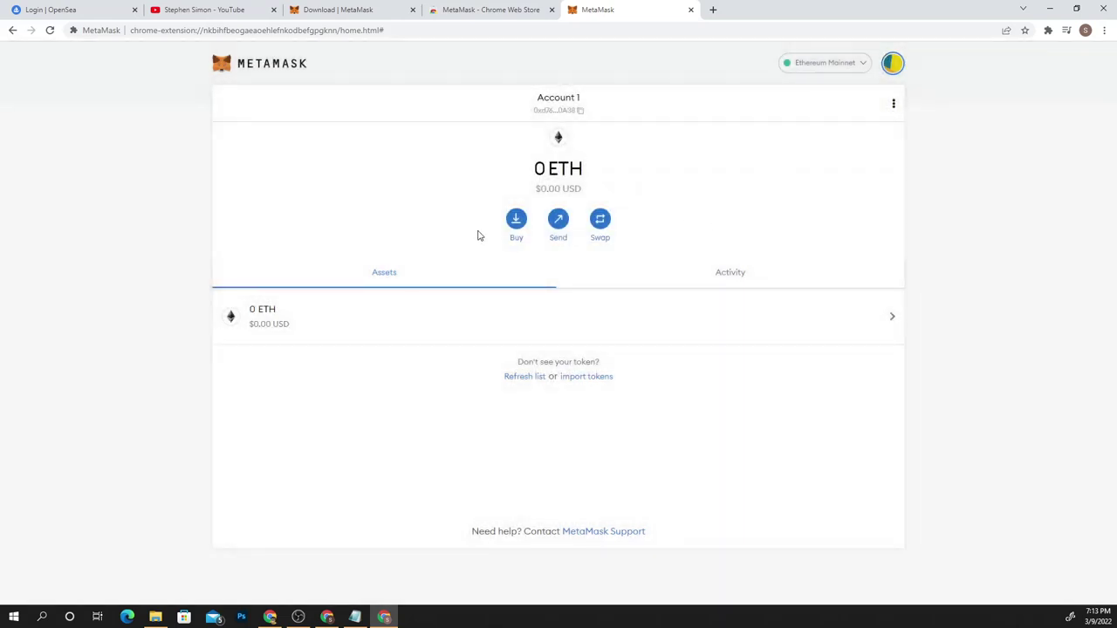
Return to the OpenSea login tab and reload it
{"action": "left_click", "coordinate": [209, 9]}
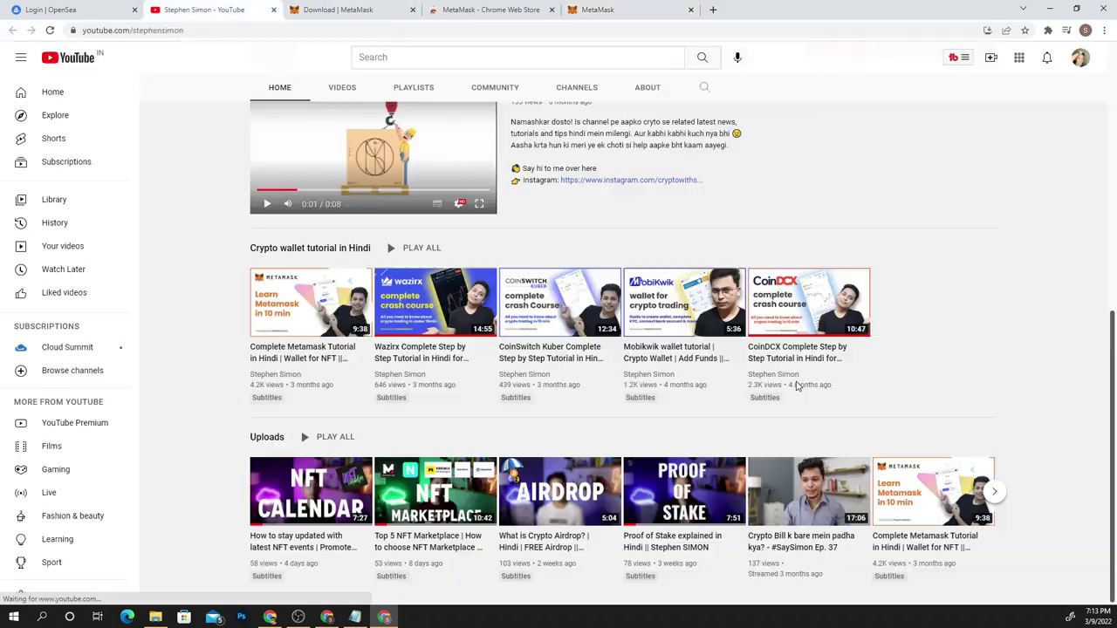
{"action": "left_click", "coordinate": [610, 10]}
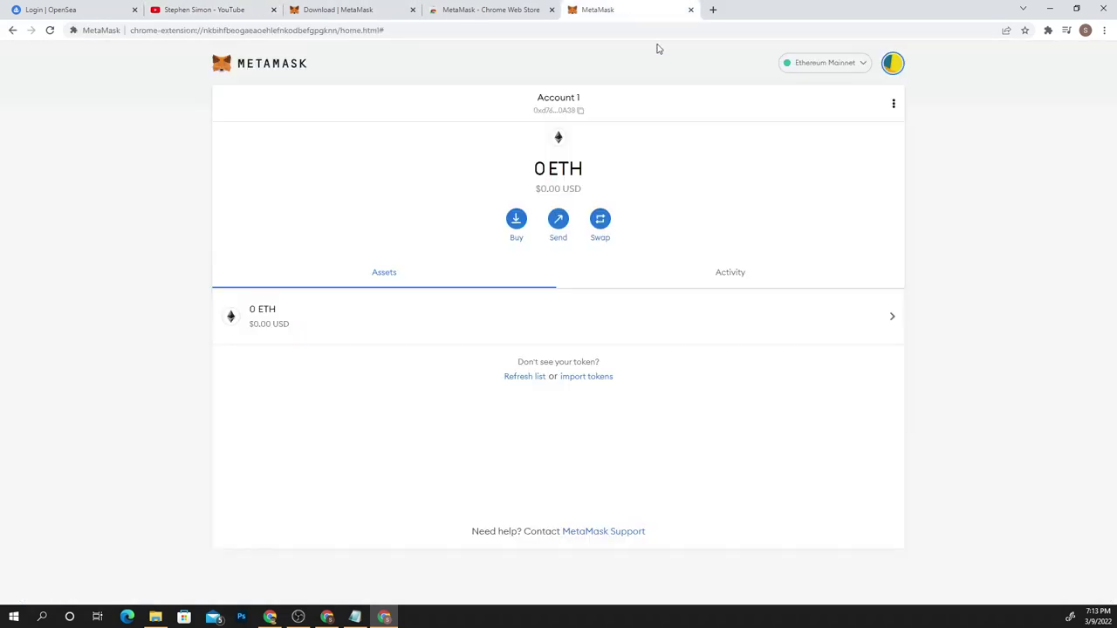
{"action": "left_click", "coordinate": [84, 7]}
{"action": "left_click", "coordinate": [50, 31]}
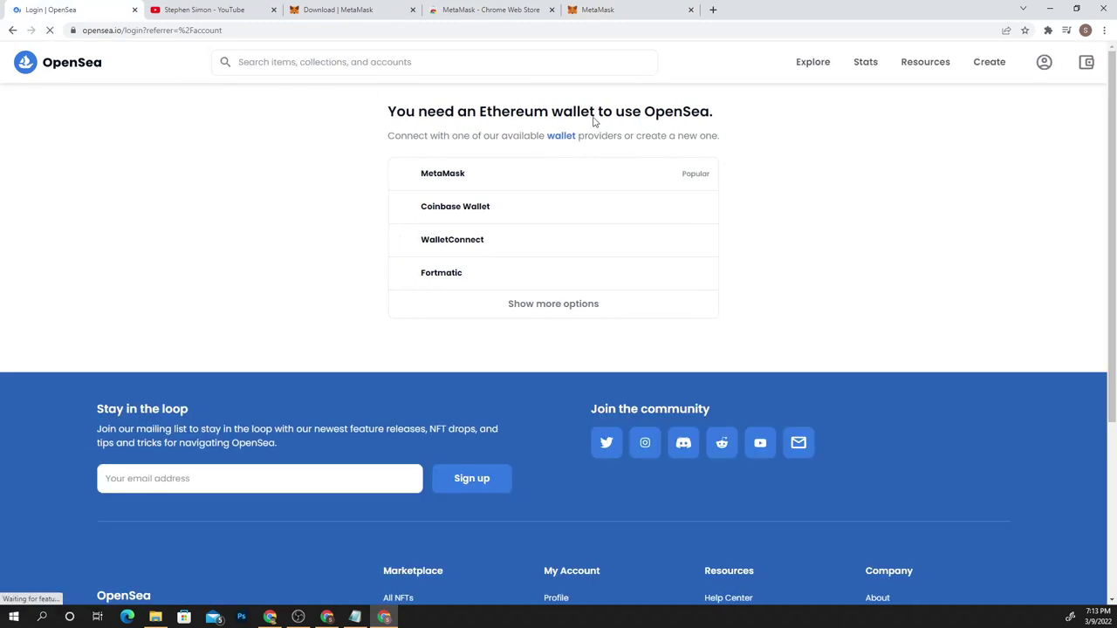
Pin the MetaMask extension to the browser toolbar
{"action": "left_click", "coordinate": [1046, 32]}
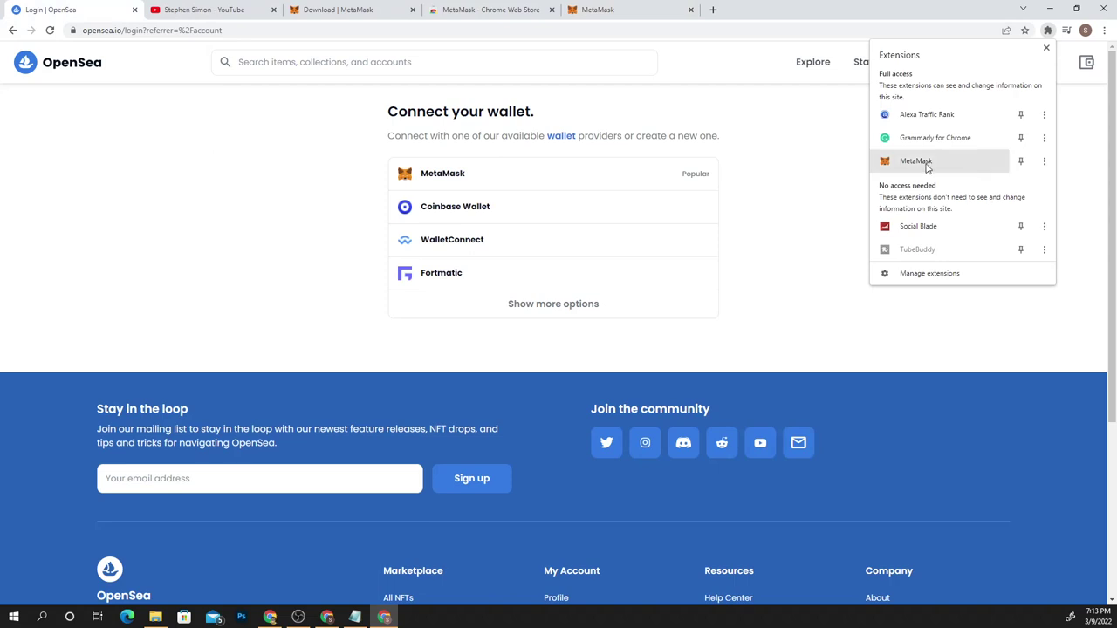
{"action": "left_click", "coordinate": [1020, 161]}
{"action": "left_click", "coordinate": [854, 214]}
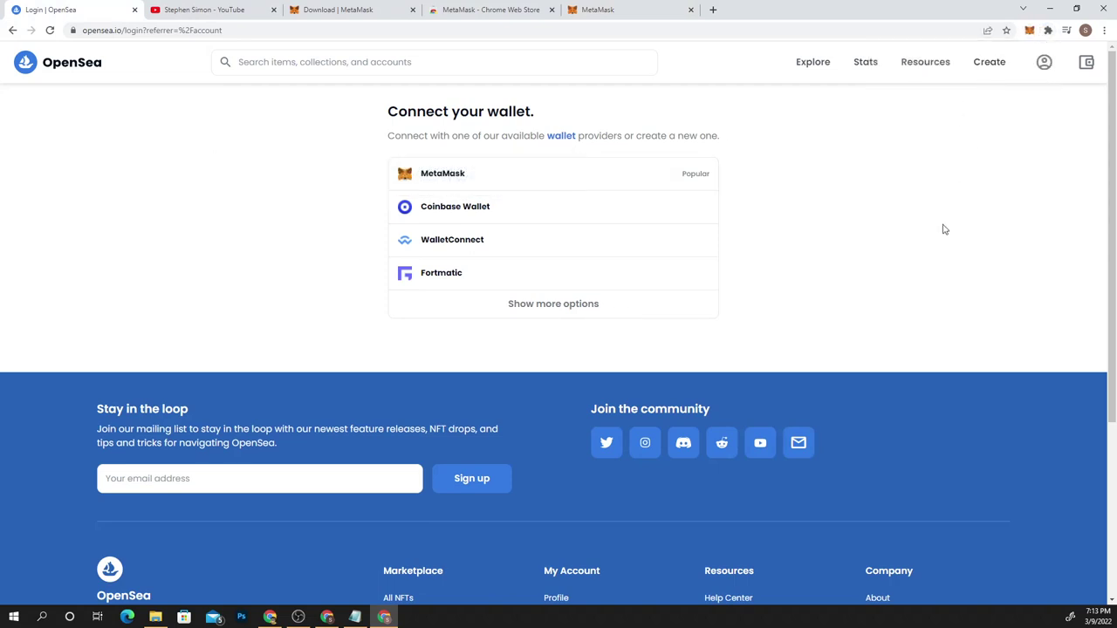
Connect OpenSea to MetaMask Account 1 and approve the connection
{"action": "left_click", "coordinate": [442, 175]}
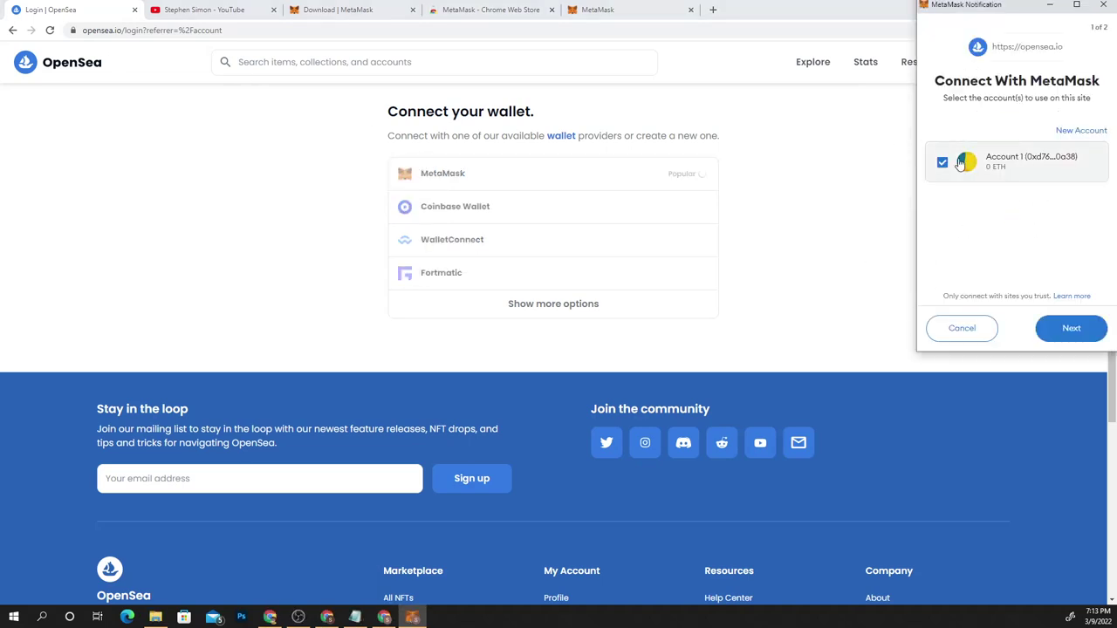
{"action": "left_click", "coordinate": [1074, 329]}
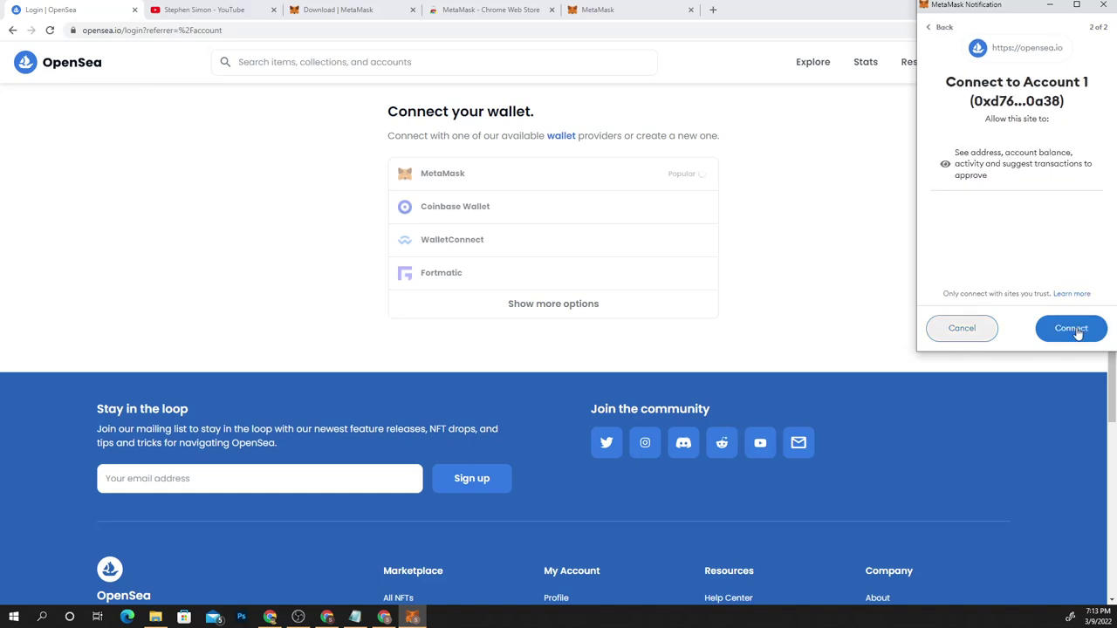
{"action": "left_click", "coordinate": [1071, 329]}
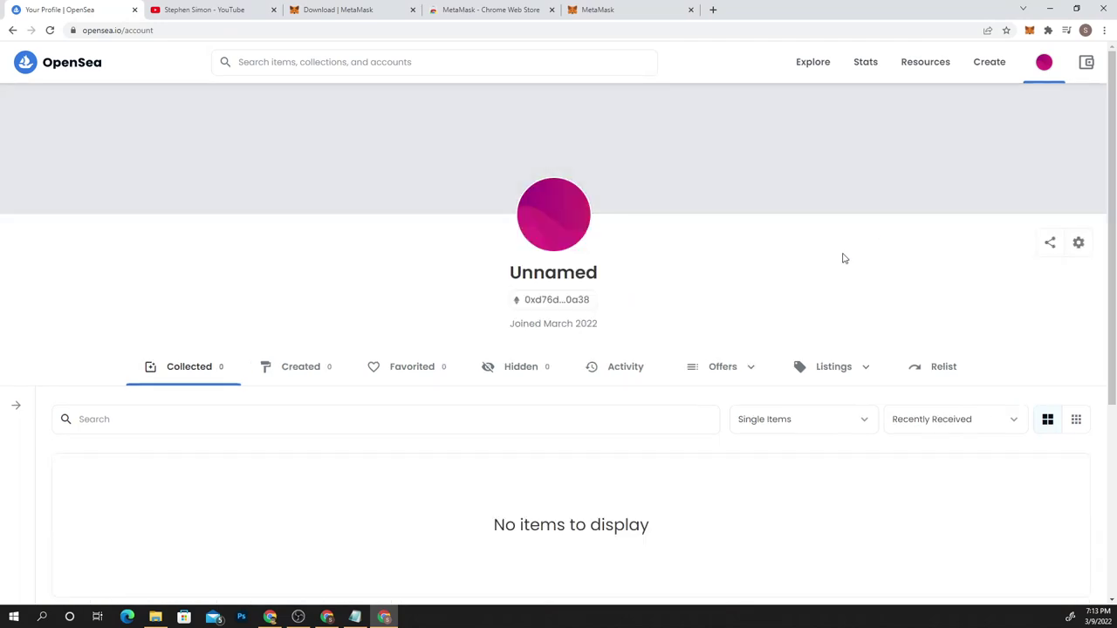
Attempt account settings, declining the first signature request and cancelling a banner upload
{"action": "double_click", "coordinate": [551, 272]}
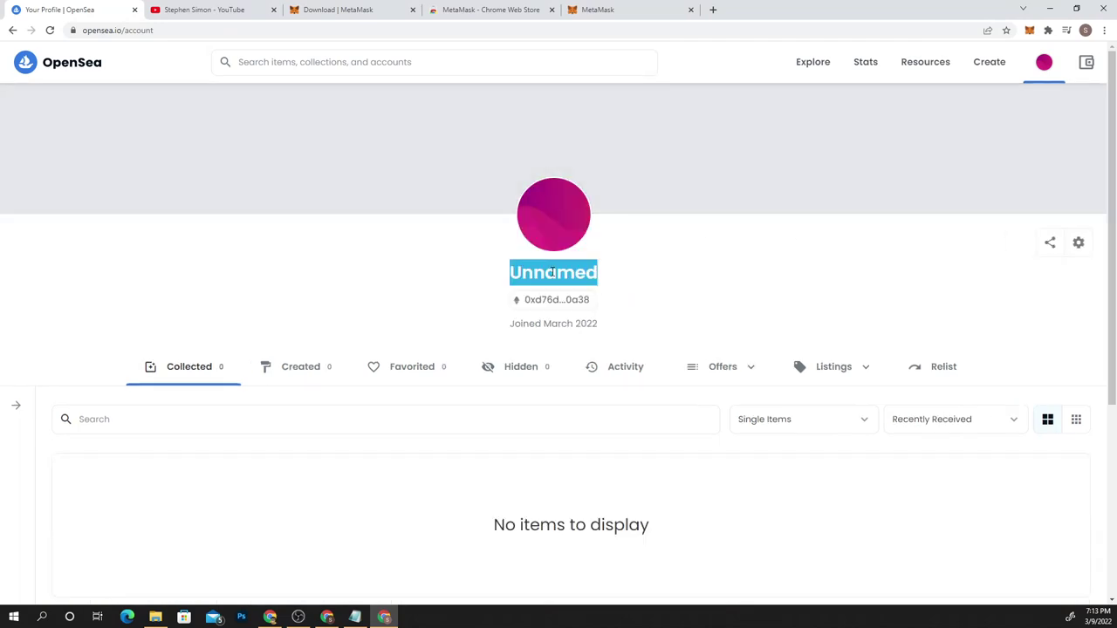
{"action": "left_click", "coordinate": [748, 283]}
{"action": "mouse_move", "coordinate": [1052, 74]}
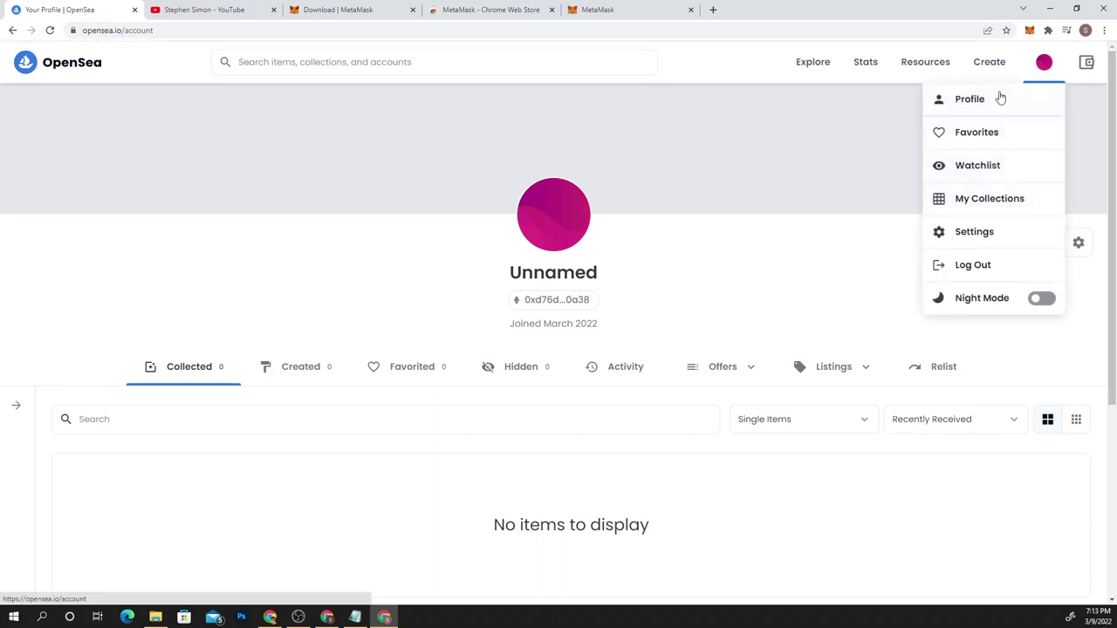
{"action": "left_click", "coordinate": [993, 101]}
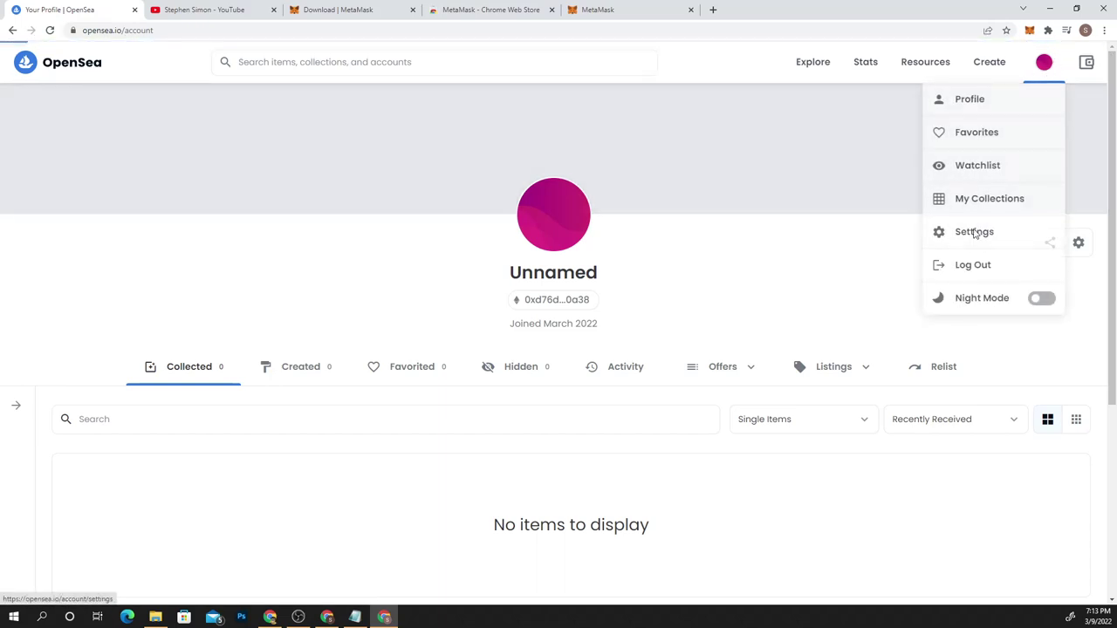
{"action": "left_click", "coordinate": [975, 232]}
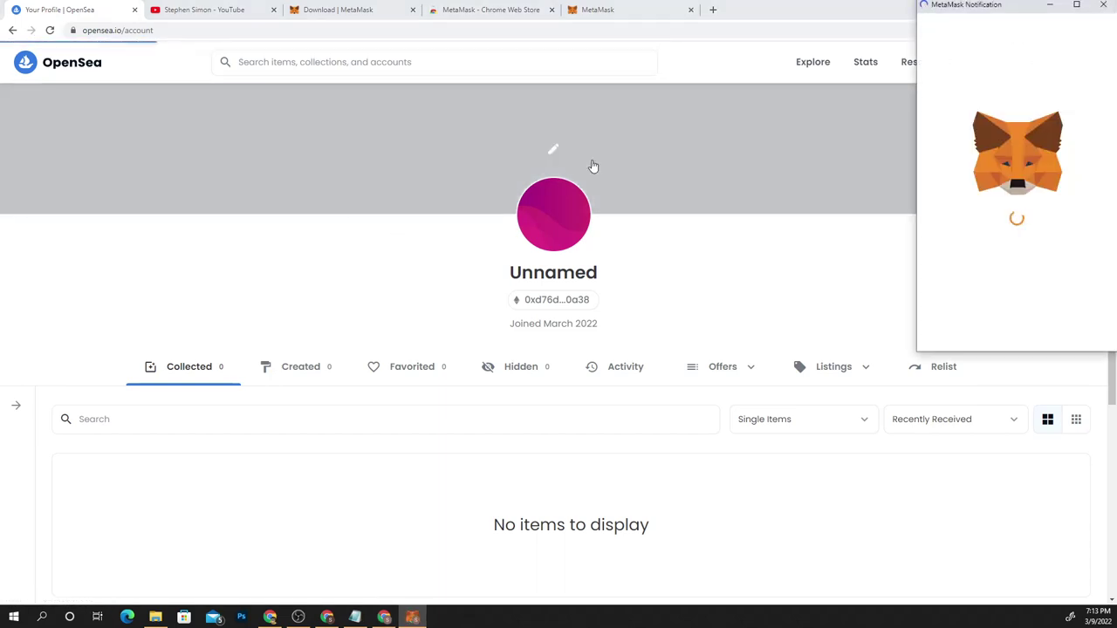
{"action": "left_click", "coordinate": [973, 323]}
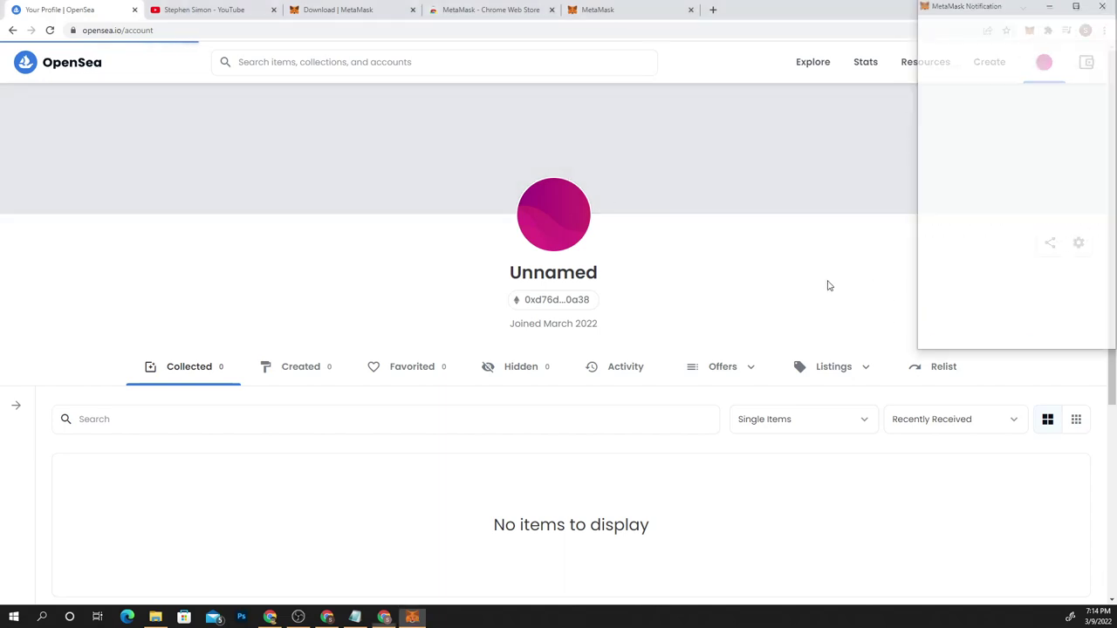
{"action": "left_click", "coordinate": [1003, 102]}
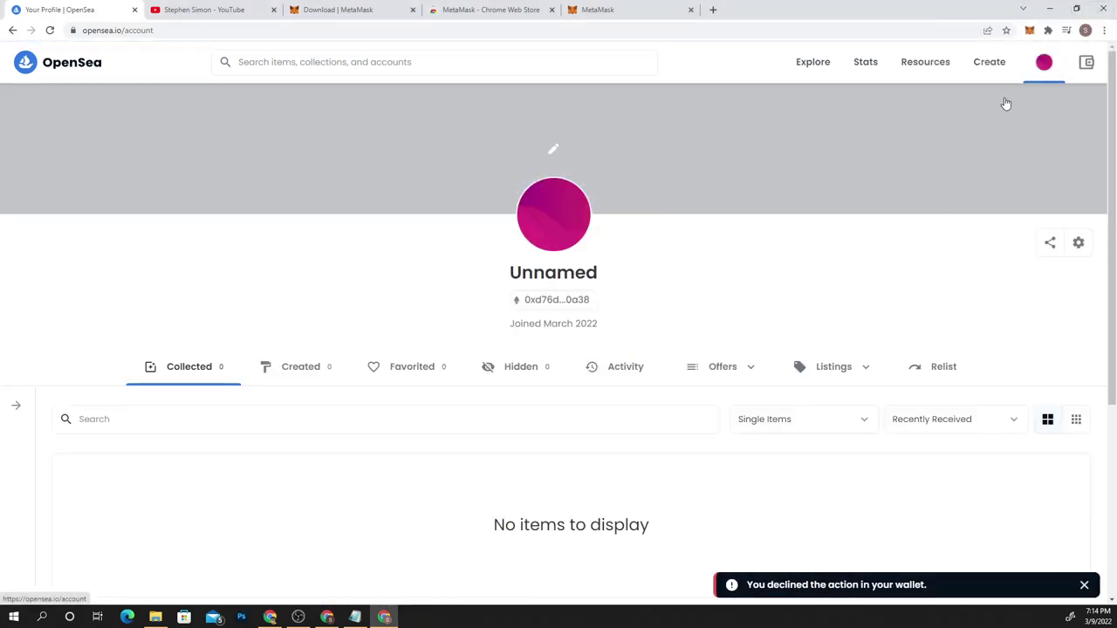
{"action": "left_click", "coordinate": [550, 148]}
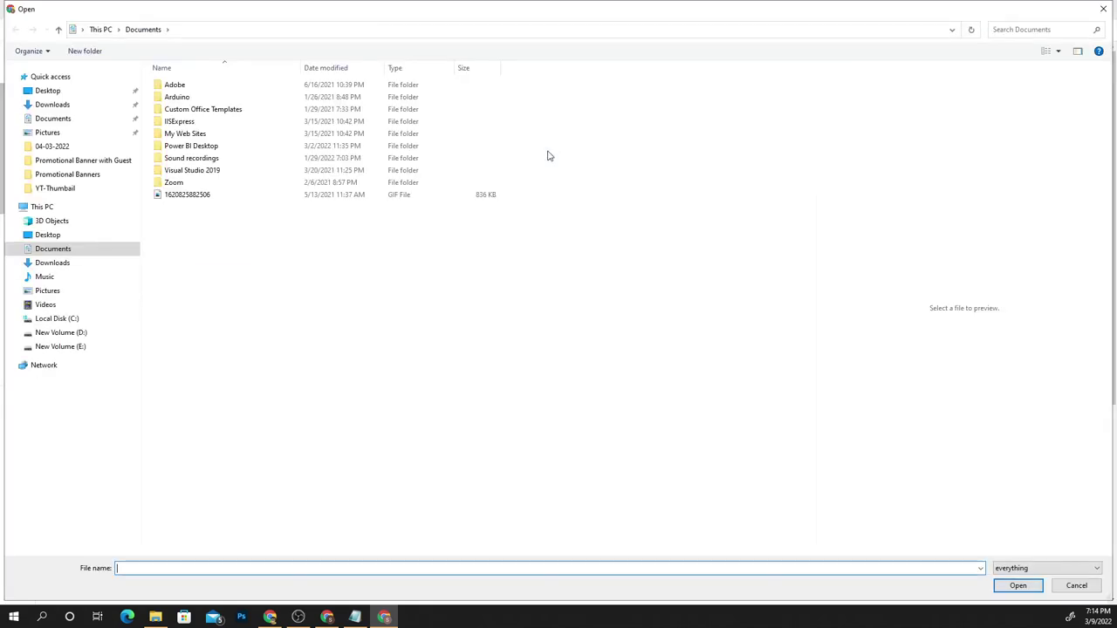
{"action": "left_click", "coordinate": [1101, 9]}
Reopen profile settings and sign the MetaMask signature request
{"action": "mouse_move", "coordinate": [1042, 65]}
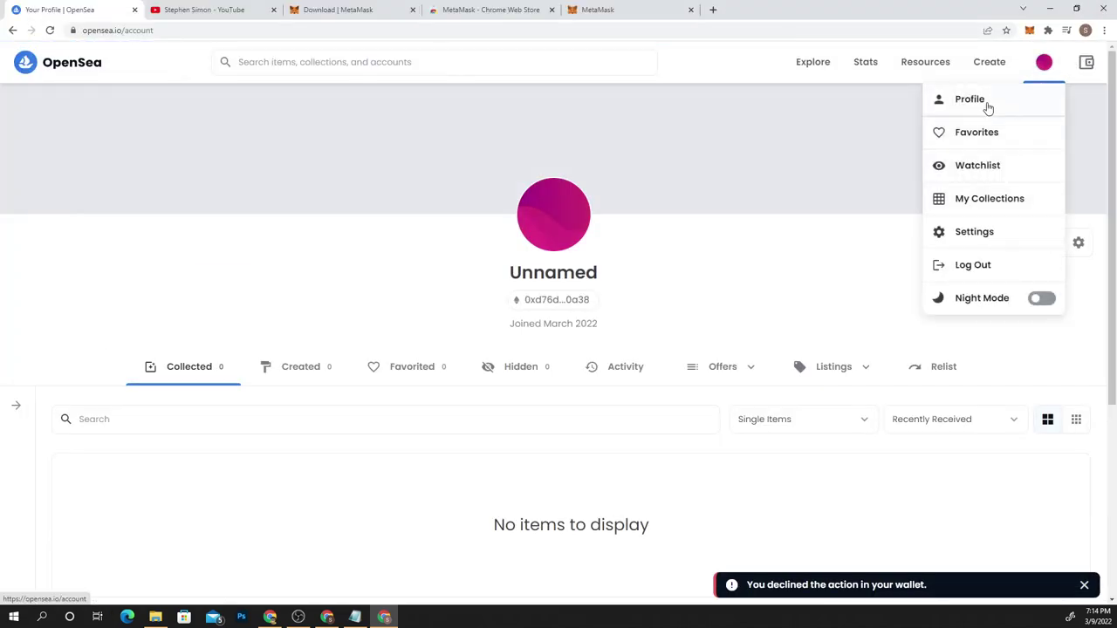
{"action": "left_click", "coordinate": [987, 104]}
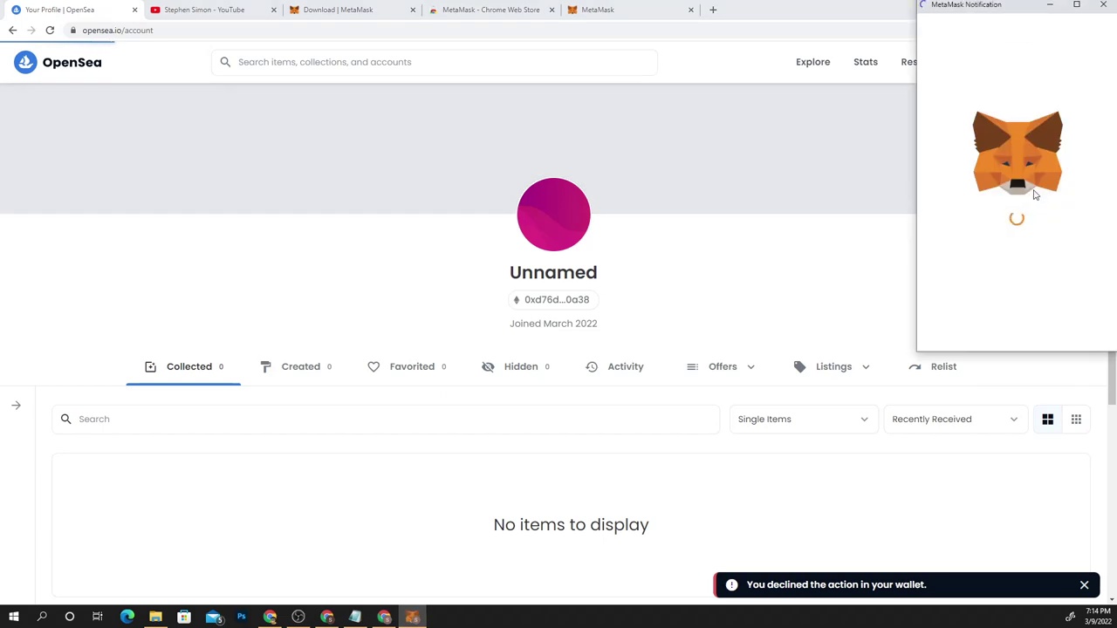
{"action": "scroll", "coordinate": [1077, 210], "scroll_direction": "down", "scroll_amount": 2}
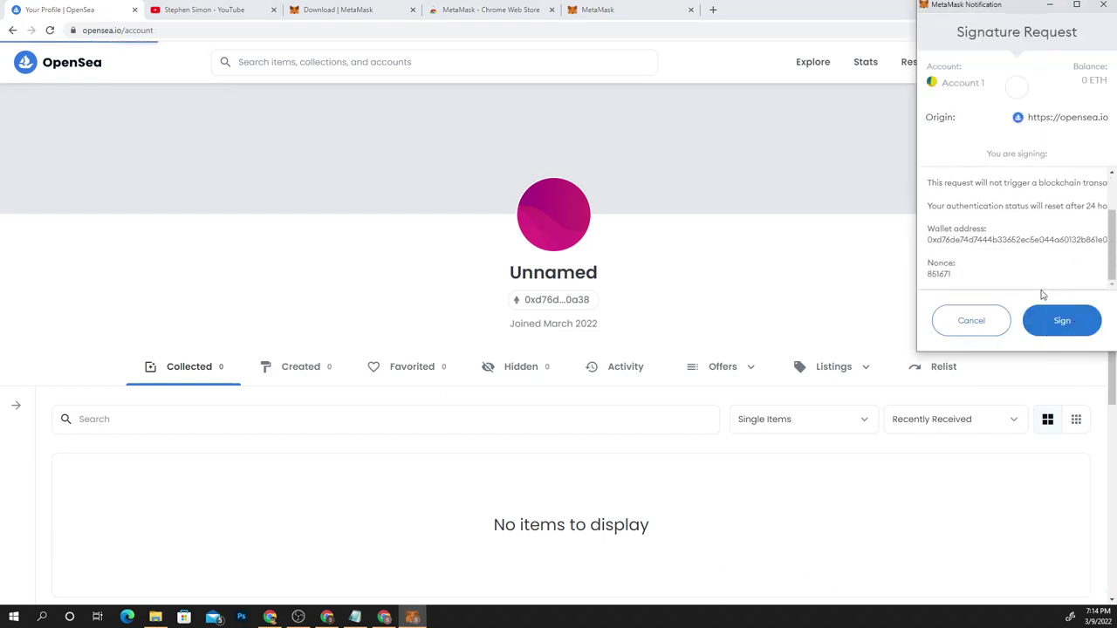
{"action": "left_click", "coordinate": [1073, 330]}
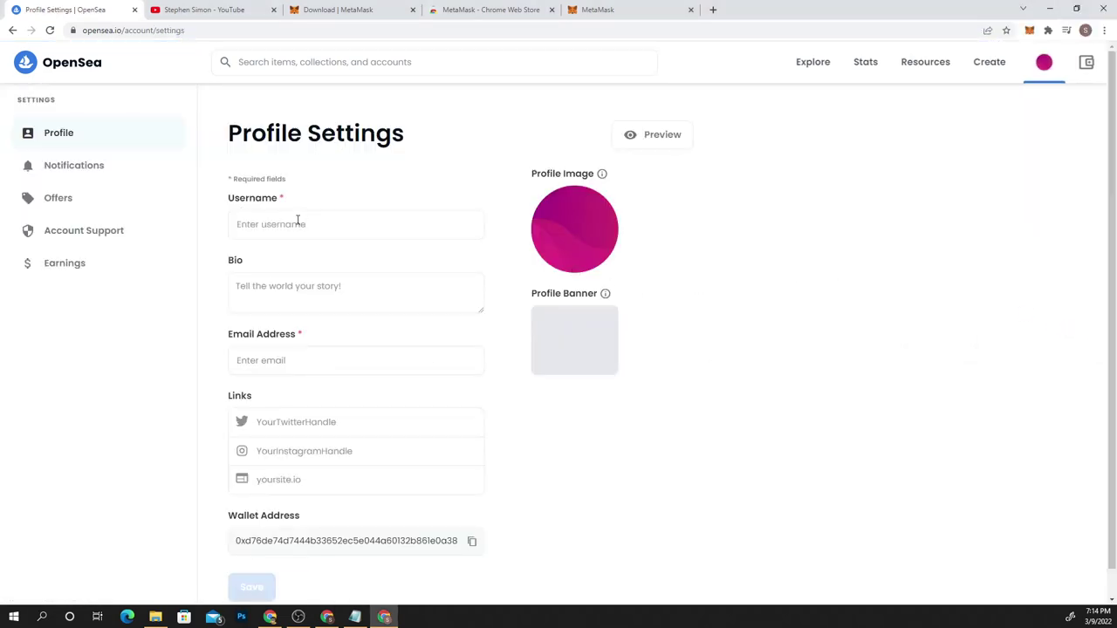
Enter a username with no spaces, then open the profile image picker
{"action": "left_click", "coordinate": [298, 221]}
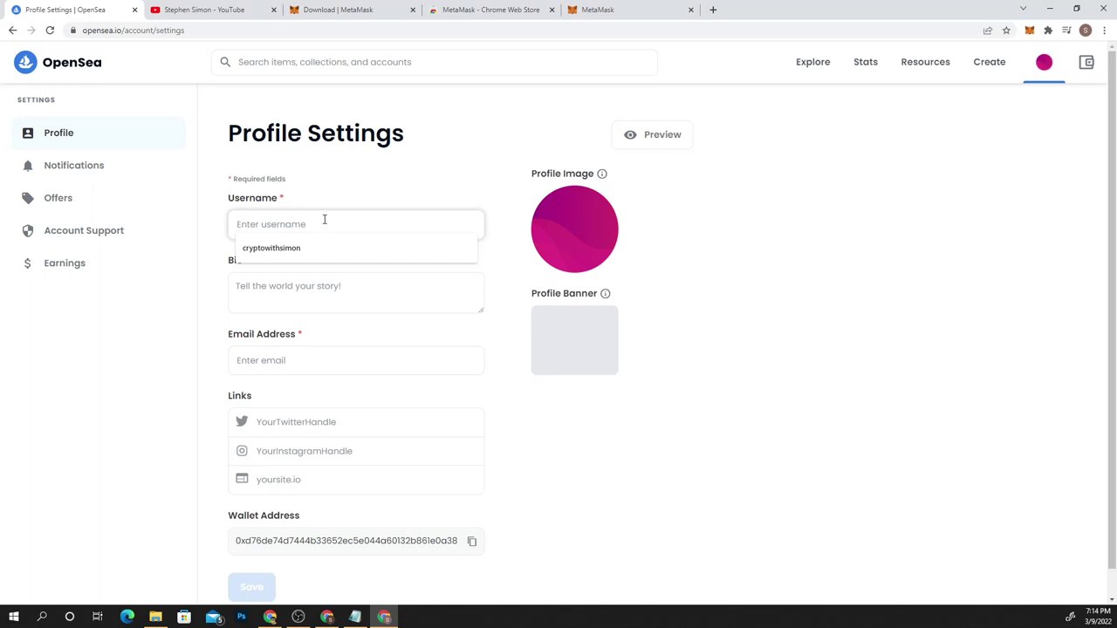
{"action": "type", "text": "Simon YouTube"}
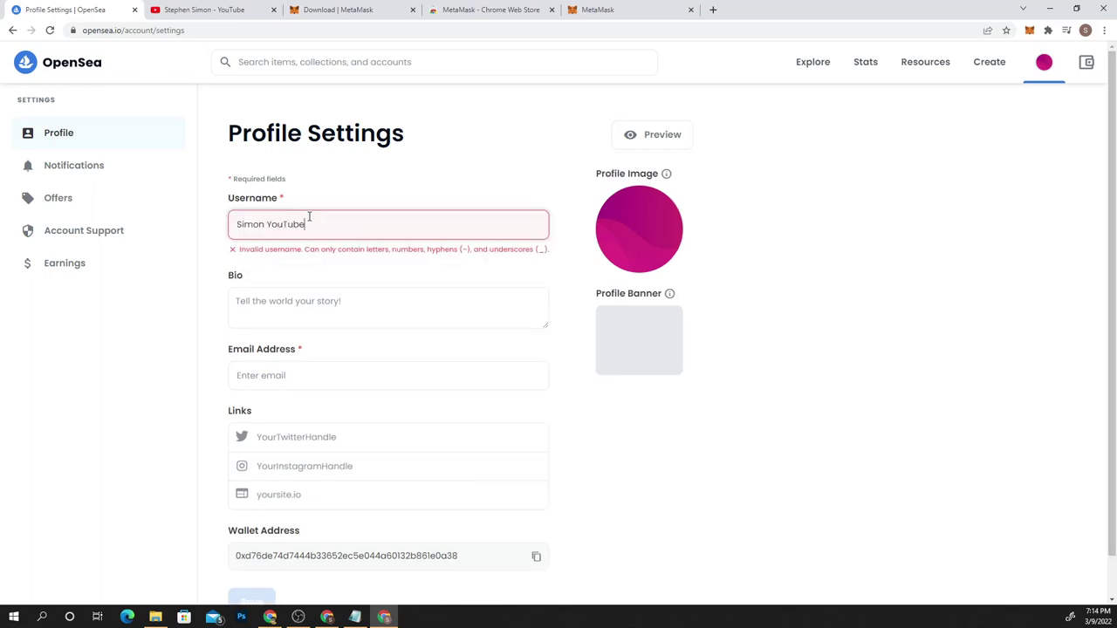
{"action": "key", "text": "BackSpace"}
{"action": "left_click", "coordinate": [413, 192]}
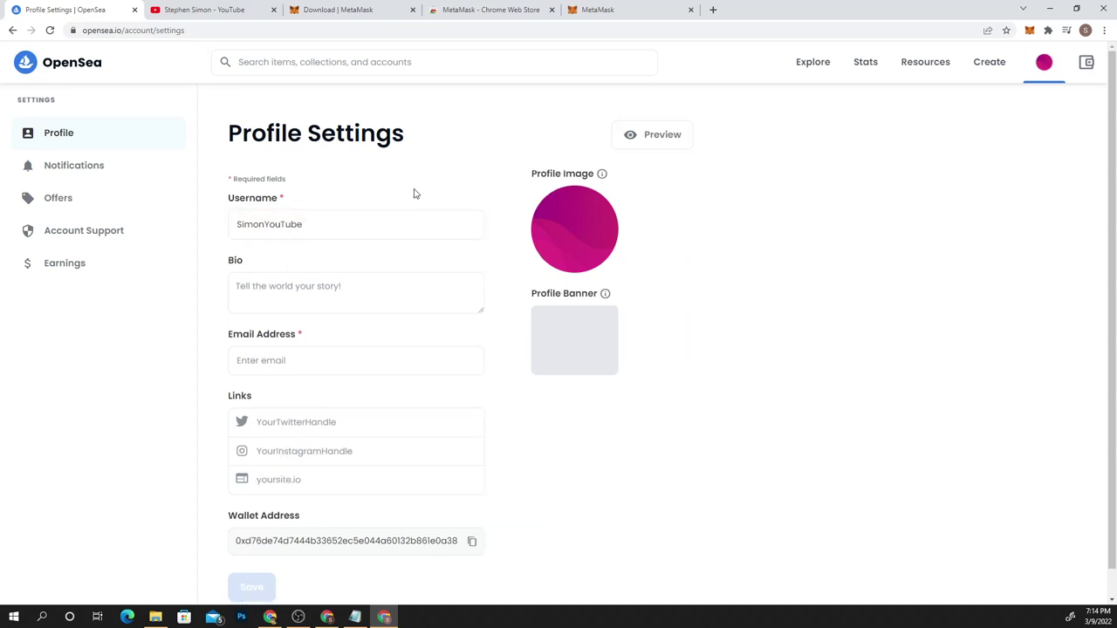
{"action": "left_click", "coordinate": [576, 232]}
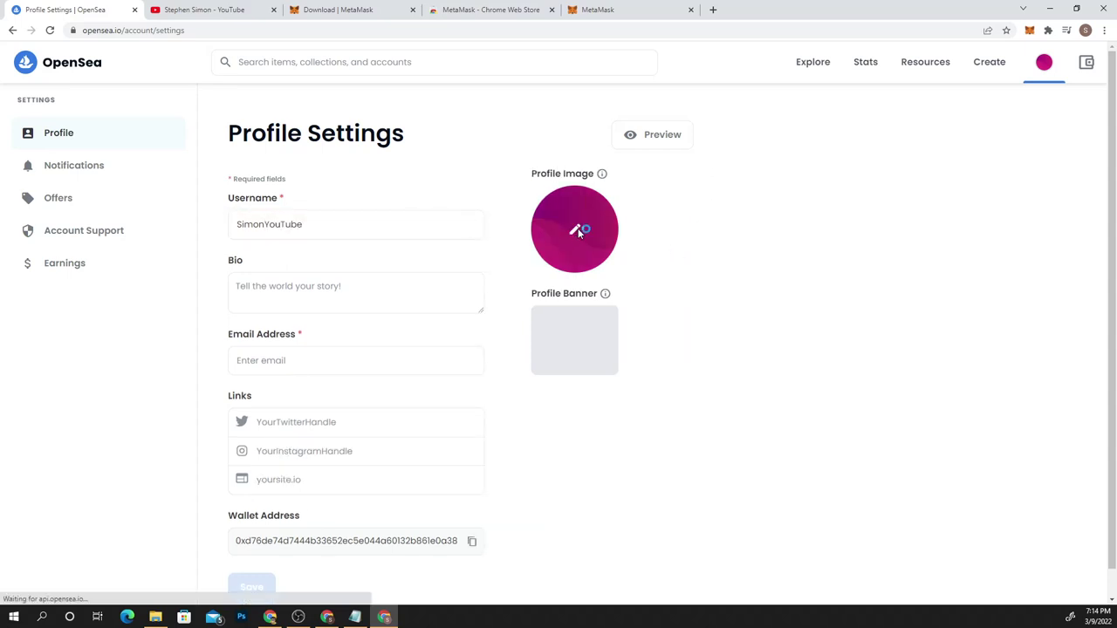
Upload the Downloads photo as profile image and fill in the e-mail address
{"action": "left_click", "coordinate": [68, 109]}
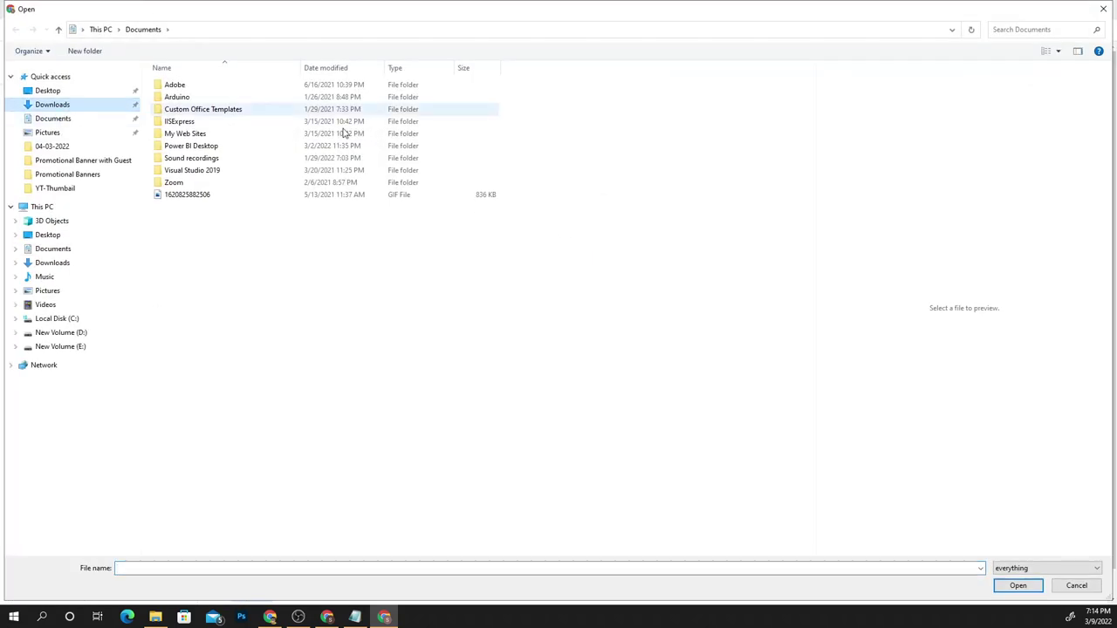
{"action": "double_click", "coordinate": [367, 312]}
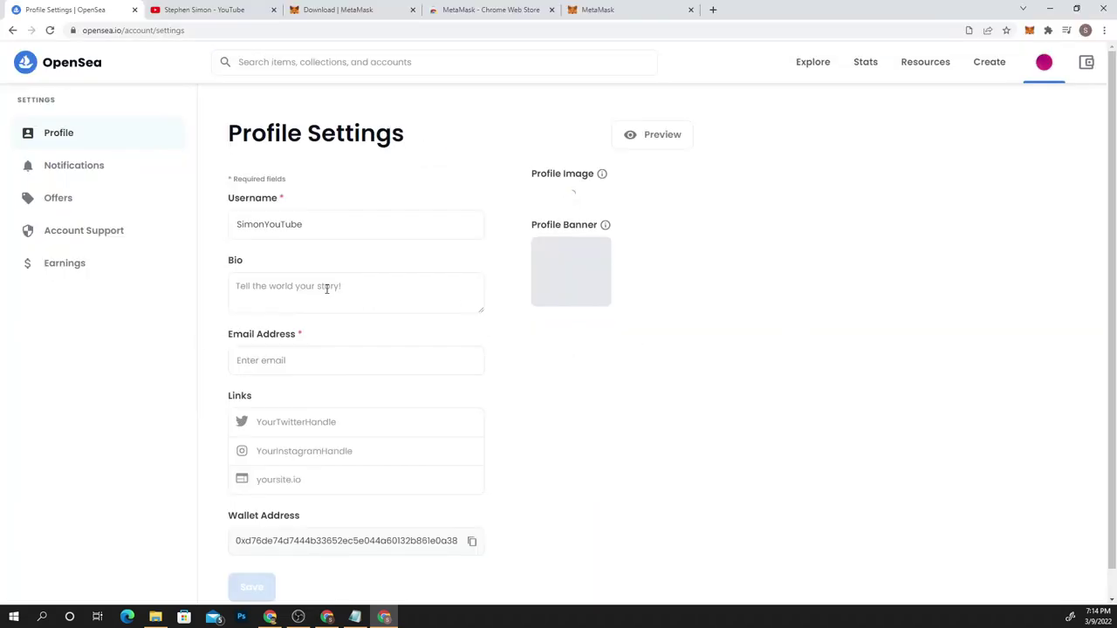
{"action": "left_click", "coordinate": [316, 349]}
{"action": "type", "text": "a"}
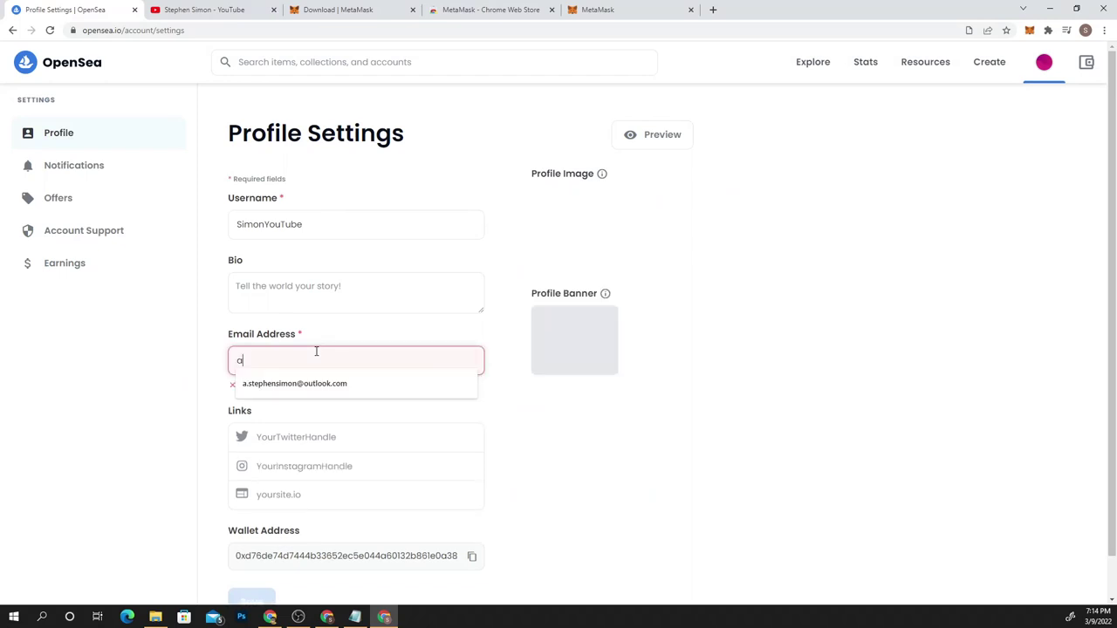
{"action": "type", "text": ".stephe"}
{"action": "scroll", "coordinate": [315, 349], "scroll_direction": "down", "scroll_amount": 1}
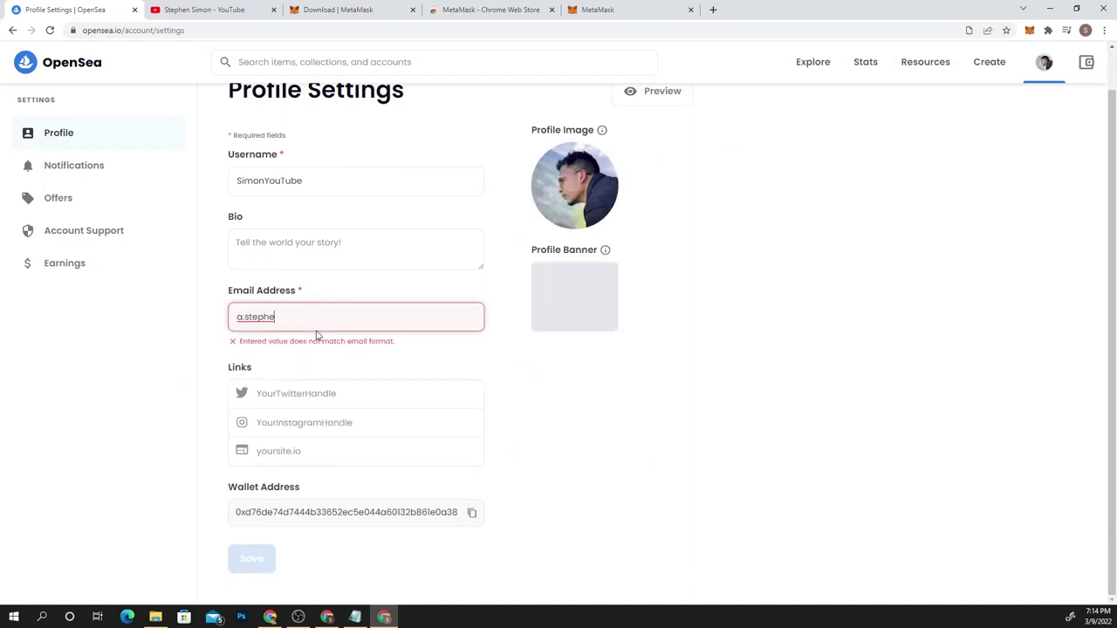
{"action": "left_click", "coordinate": [354, 341]}
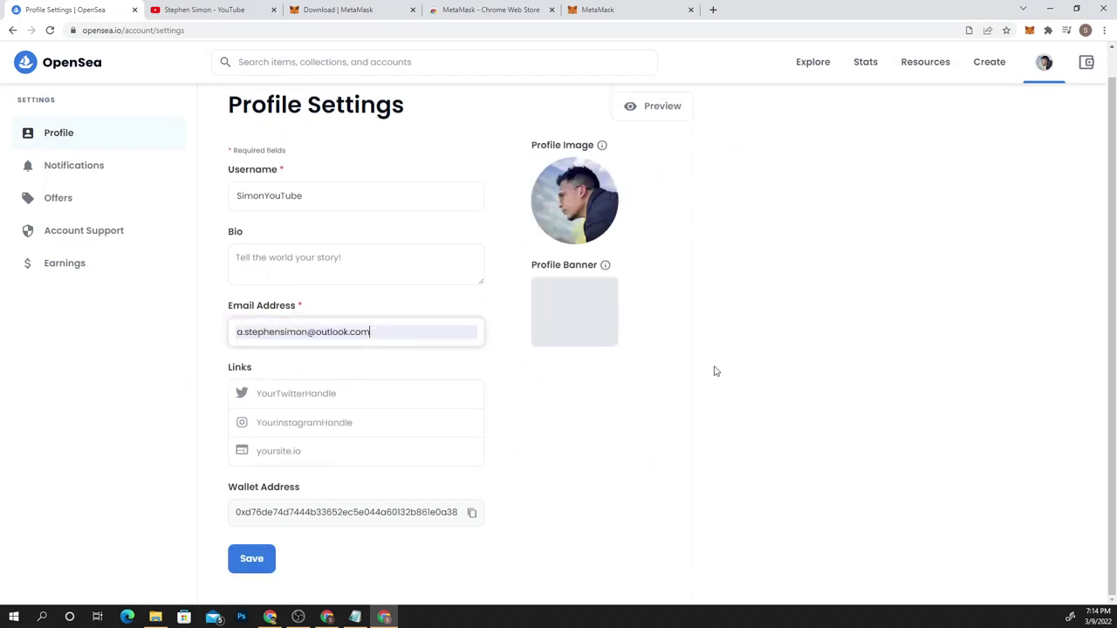
Add the bio 'sab aacha ho jaye mera', save, and return to the profile page
{"action": "left_click", "coordinate": [321, 261]}
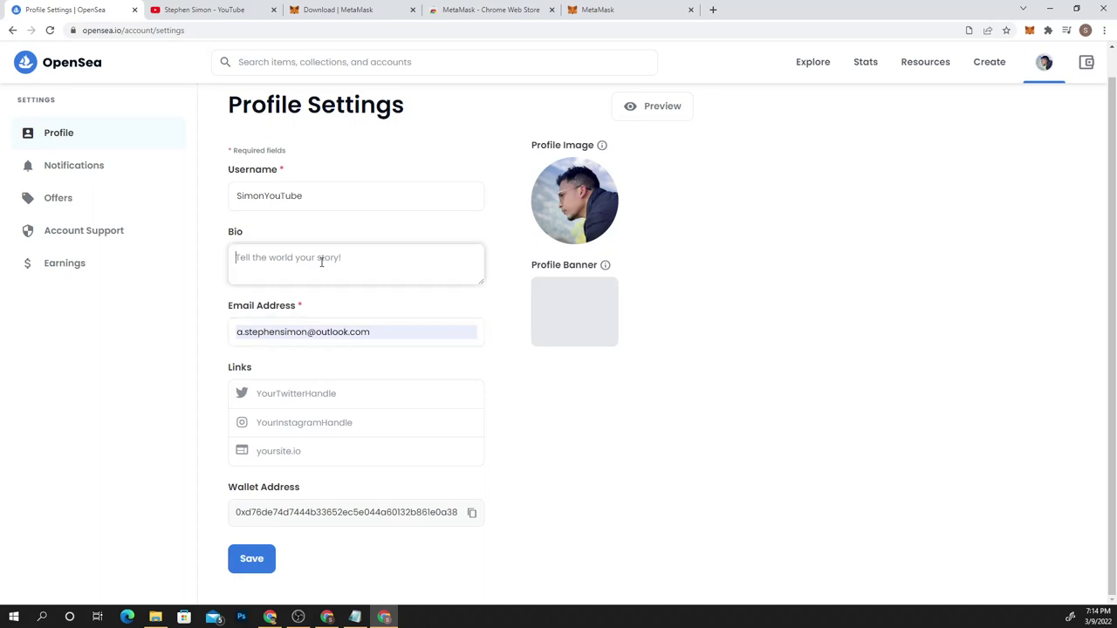
{"action": "type", "text": "aacha ho"}
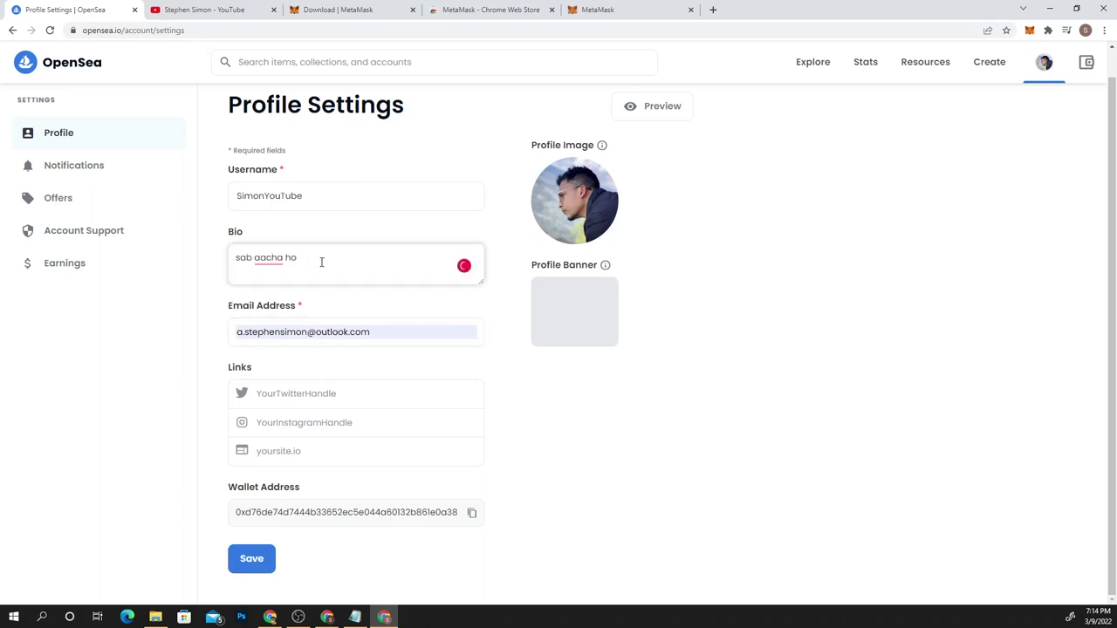
{"action": "type", "text": " kayeye mera"}
{"action": "left_click", "coordinate": [512, 201]}
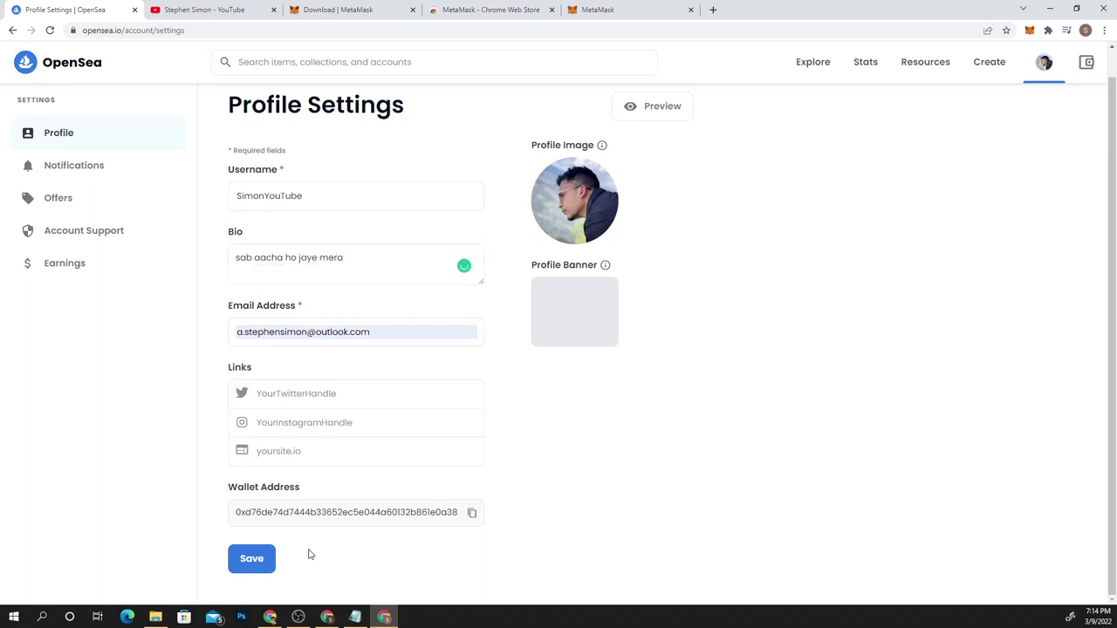
{"action": "left_click", "coordinate": [250, 561]}
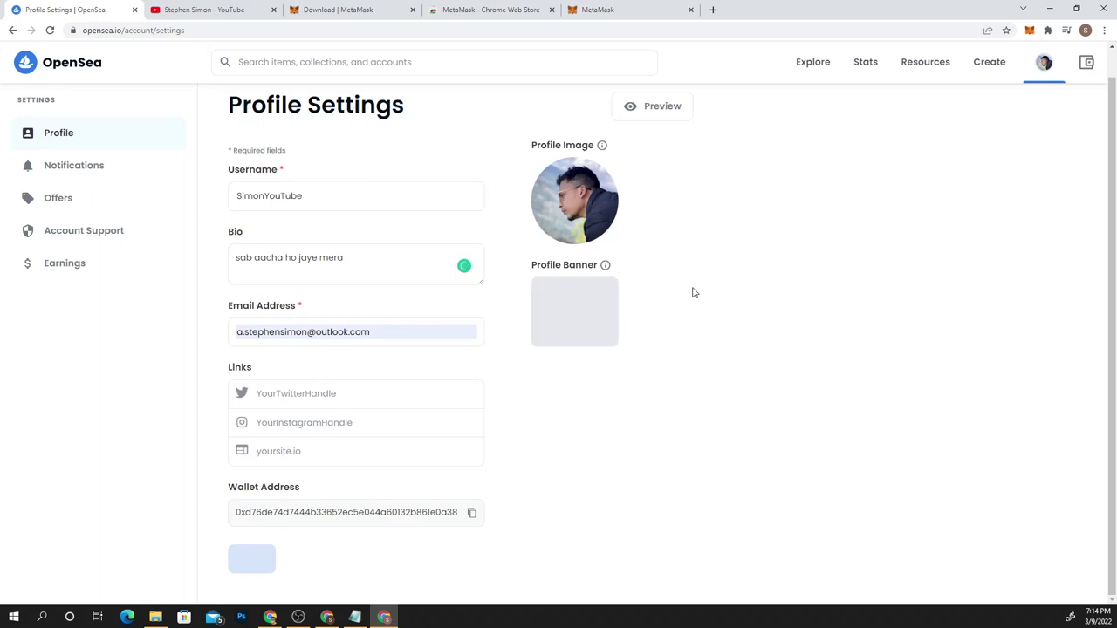
{"action": "mouse_move", "coordinate": [1043, 62]}
{"action": "left_click", "coordinate": [998, 98]}
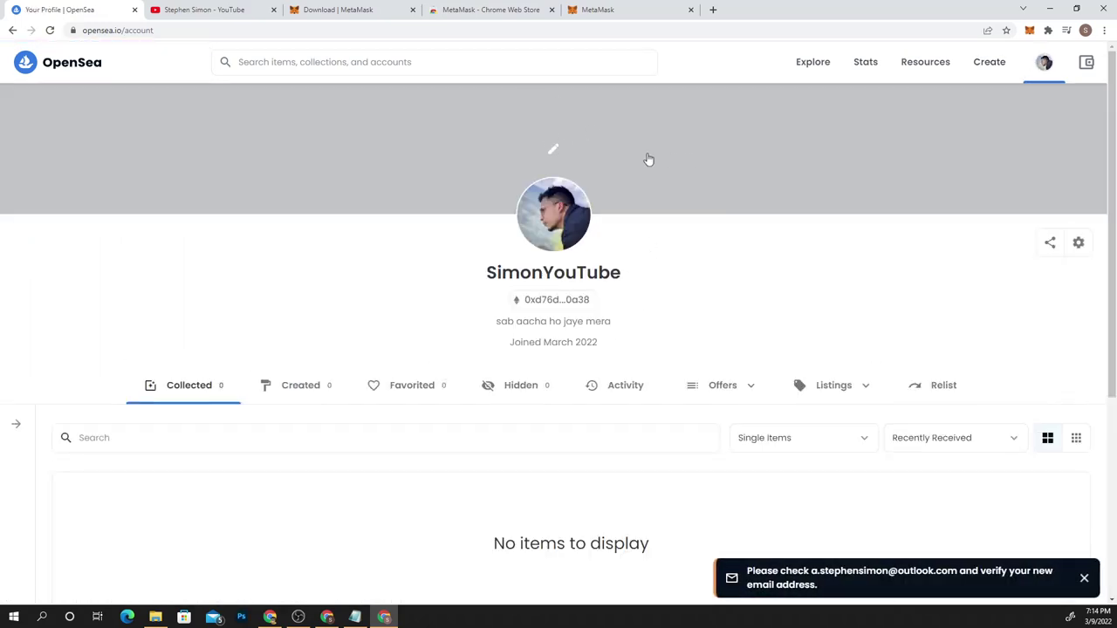
Set the paragliding photo as the profile banner, then go to Create
{"action": "left_click", "coordinate": [549, 150]}
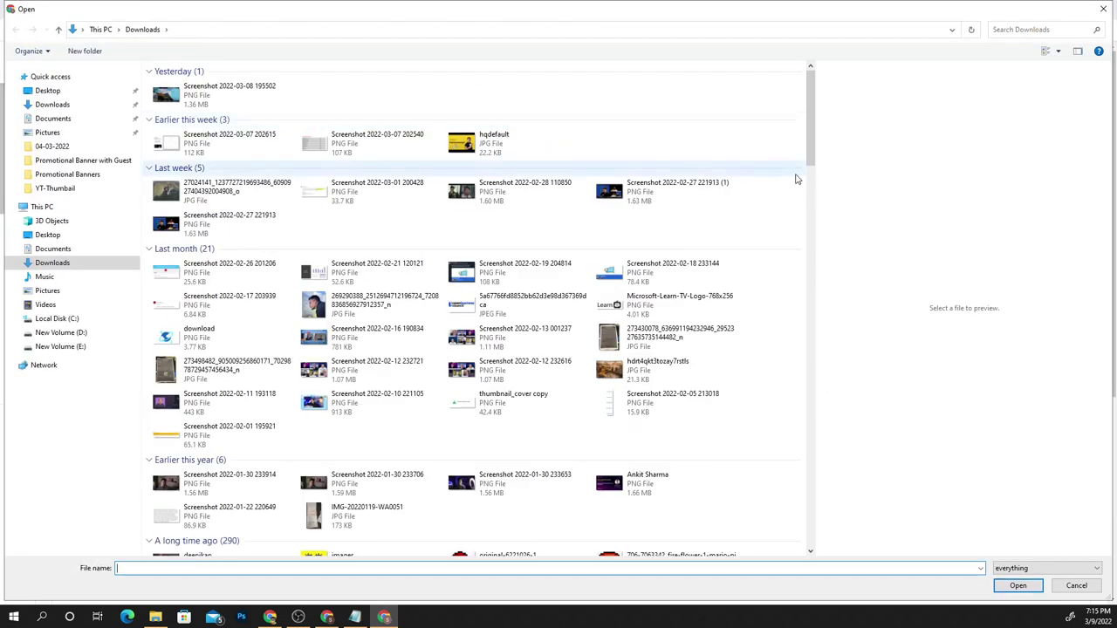
{"action": "double_click", "coordinate": [244, 187]}
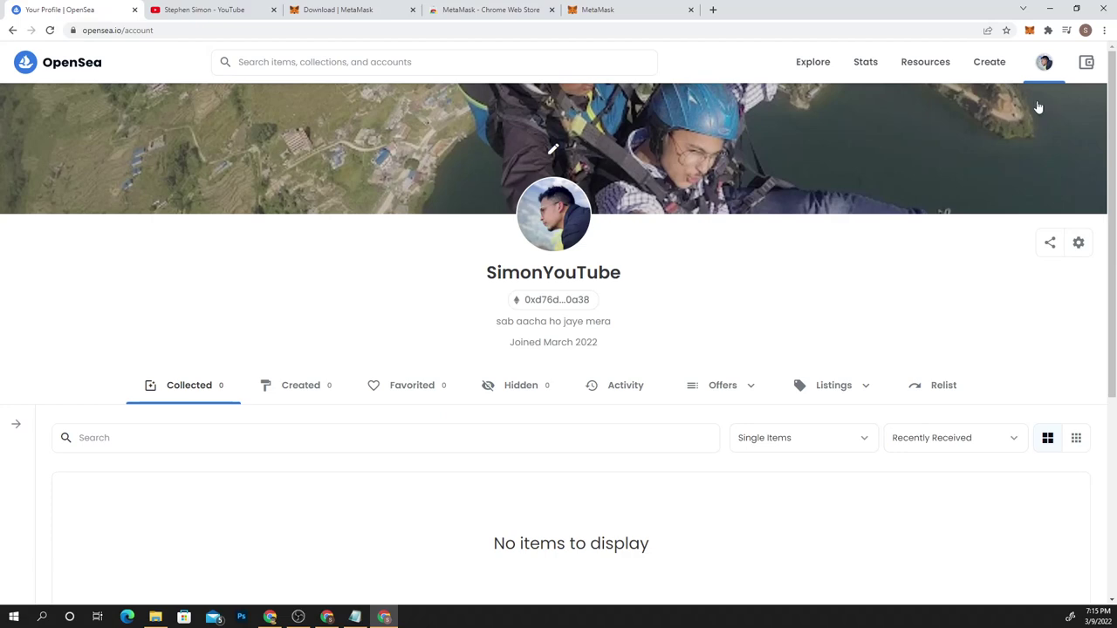
{"action": "left_click", "coordinate": [999, 65]}
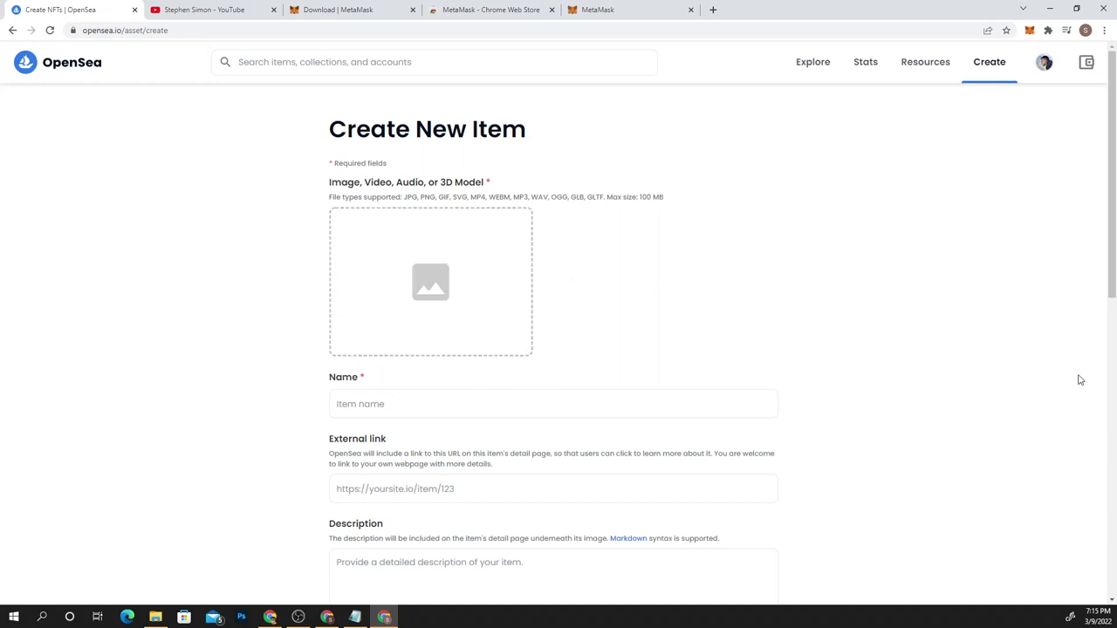
Zoom the page to 125% and upload the hqdefault 'What is Fiat Currency?' thumbnail as the image
{"action": "key", "text": "ctrl+plus"}
{"action": "key", "text": "ctrl+plus"}
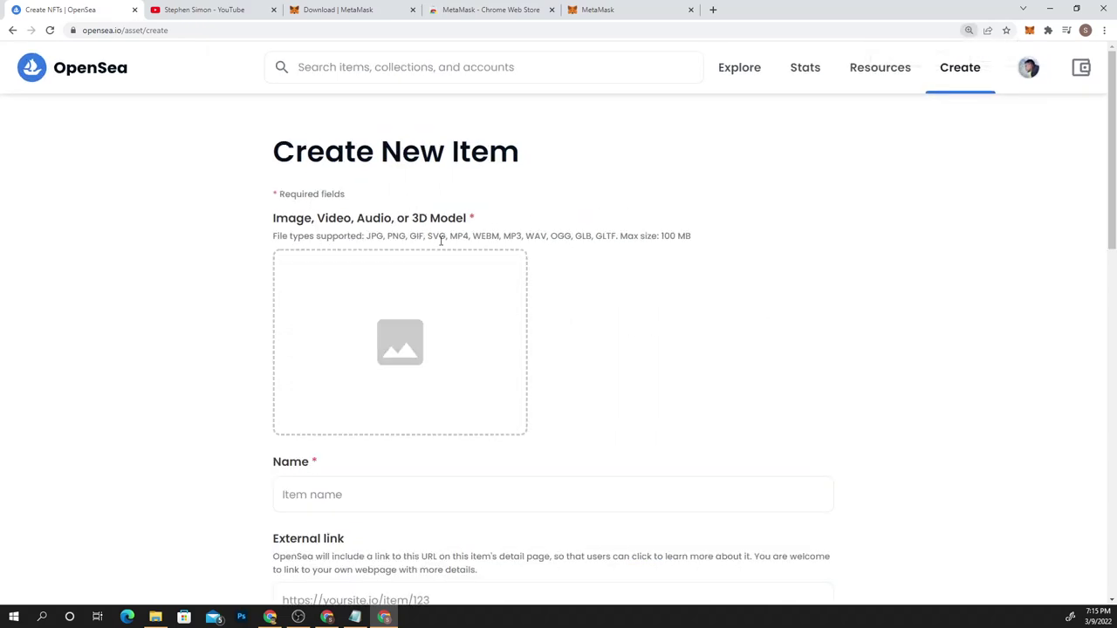
{"action": "scroll", "coordinate": [724, 229], "scroll_direction": "down", "scroll_amount": 1}
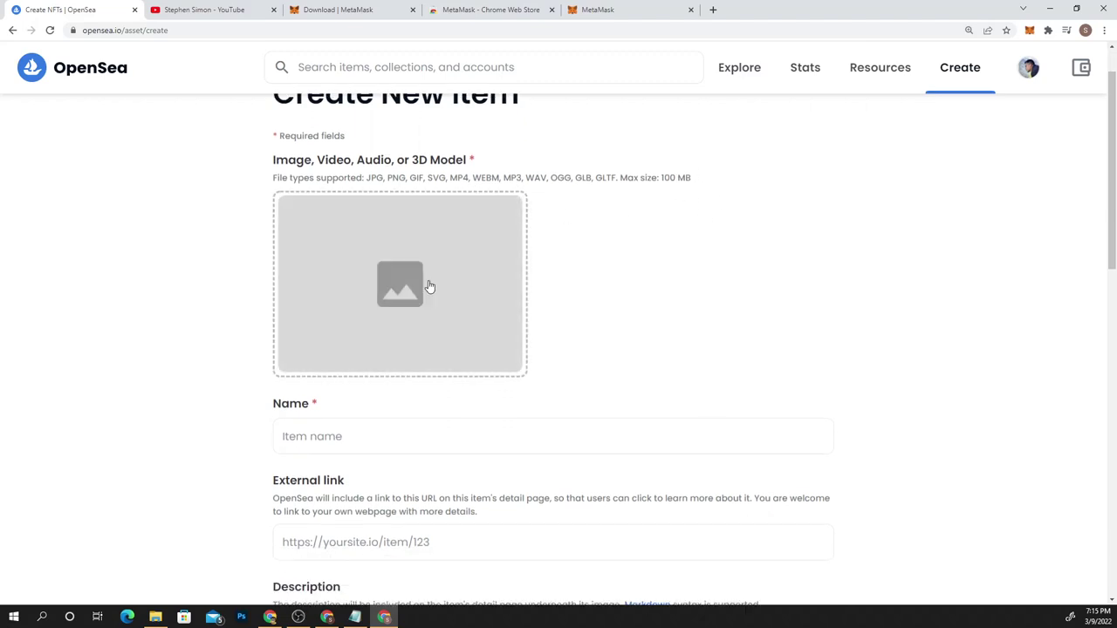
{"action": "left_click", "coordinate": [427, 286]}
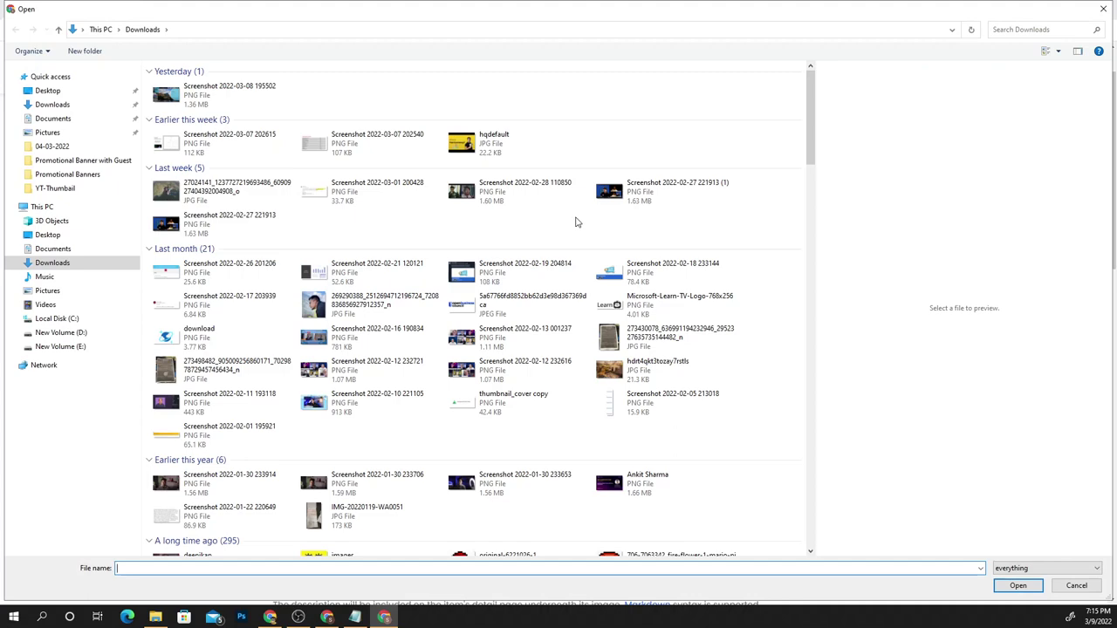
{"action": "double_click", "coordinate": [499, 145]}
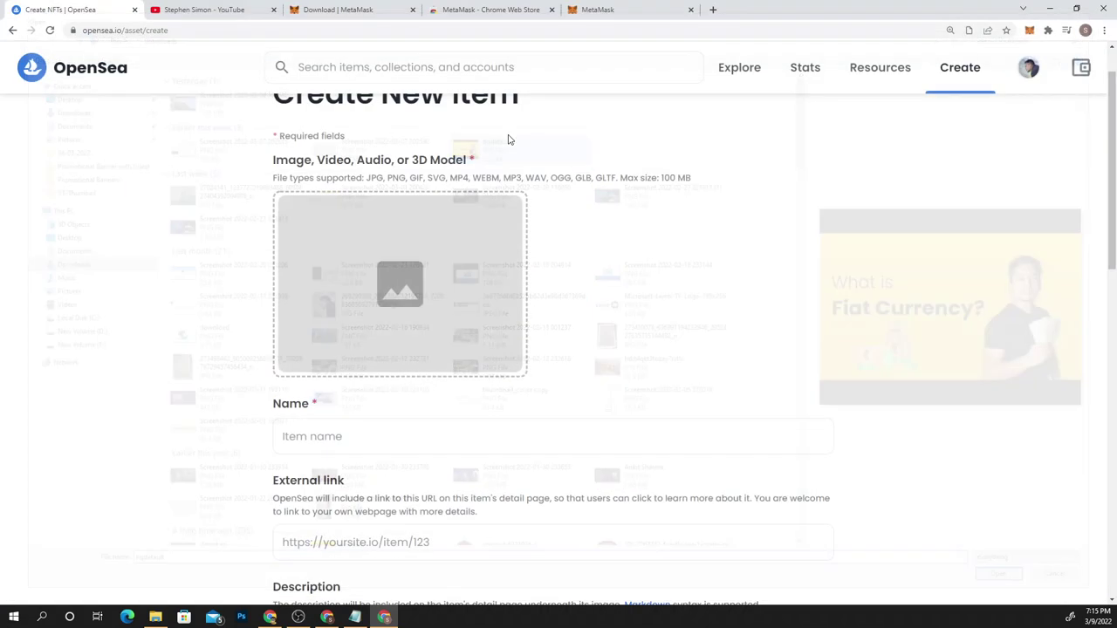
Name the item with the creator's name followed by 'YouTube Video Thumbnail'
{"action": "scroll", "coordinate": [650, 305], "scroll_direction": "down", "scroll_amount": 1}
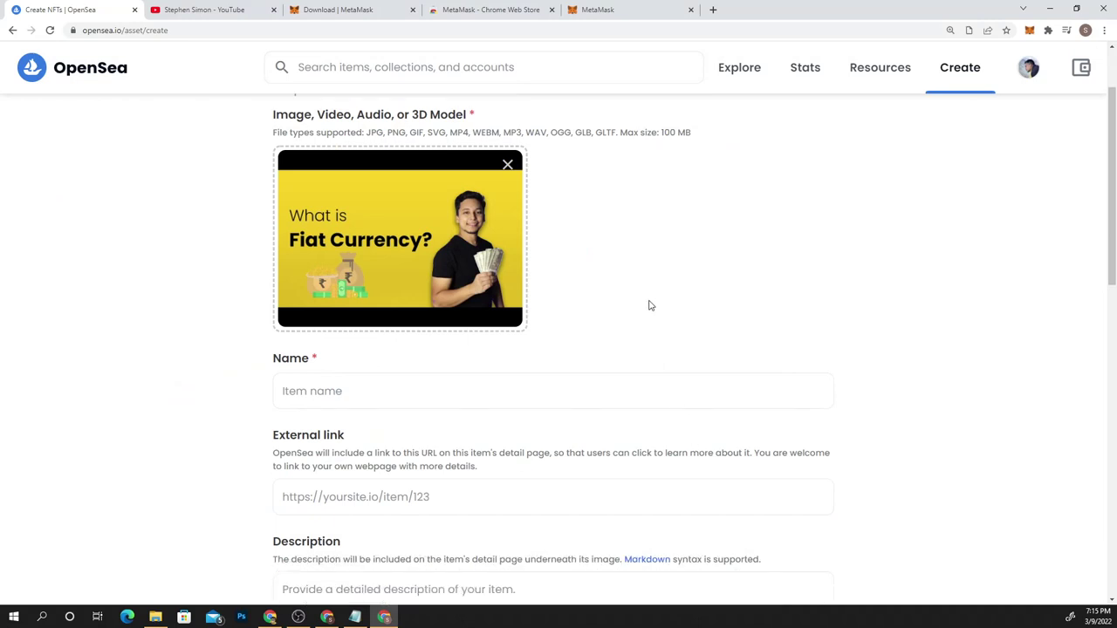
{"action": "left_click", "coordinate": [356, 377]}
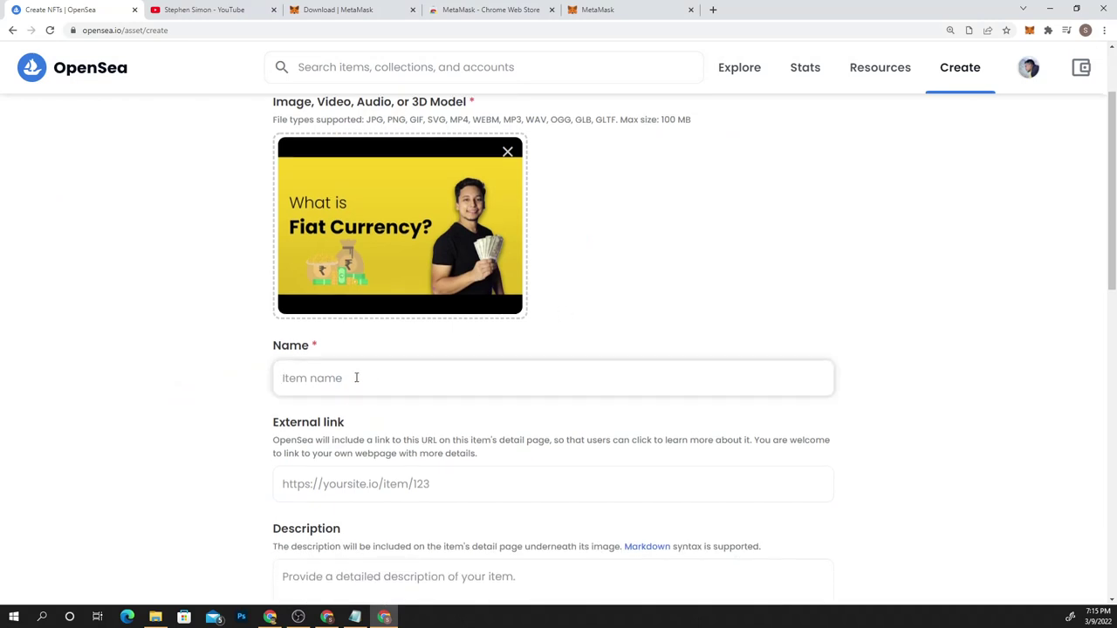
{"action": "type", "text": "SImo"}
{"action": "type", "text": "imon YouTu"}
{"action": "type", "text": "be V"}
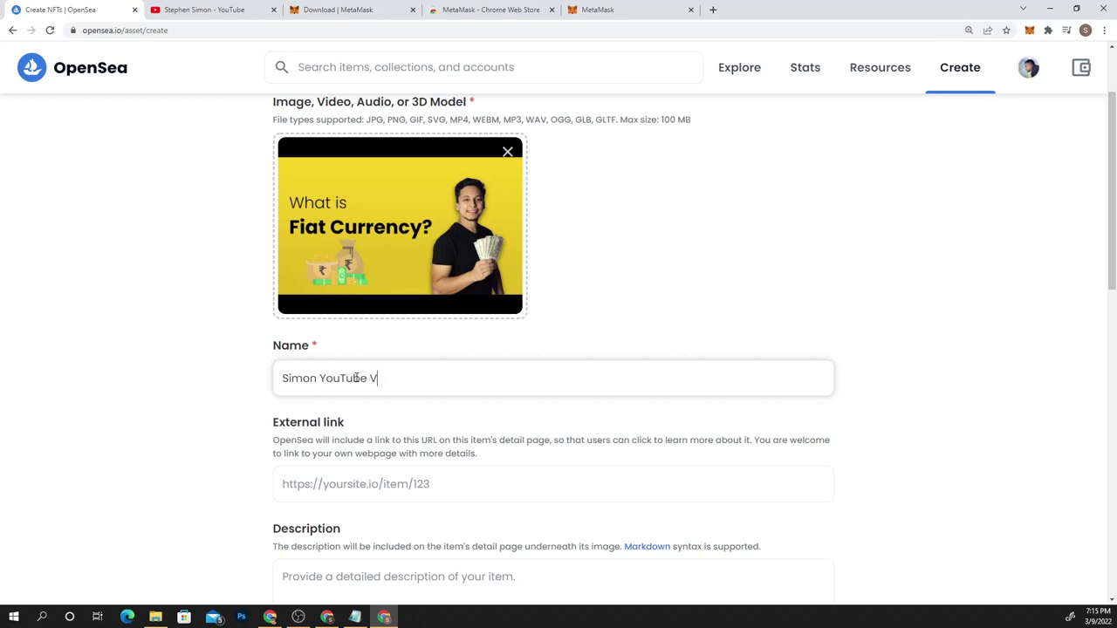
{"action": "type", "text": "ideo Thumbnail"}
{"action": "scroll", "coordinate": [587, 265], "scroll_direction": "down", "scroll_amount": 2}
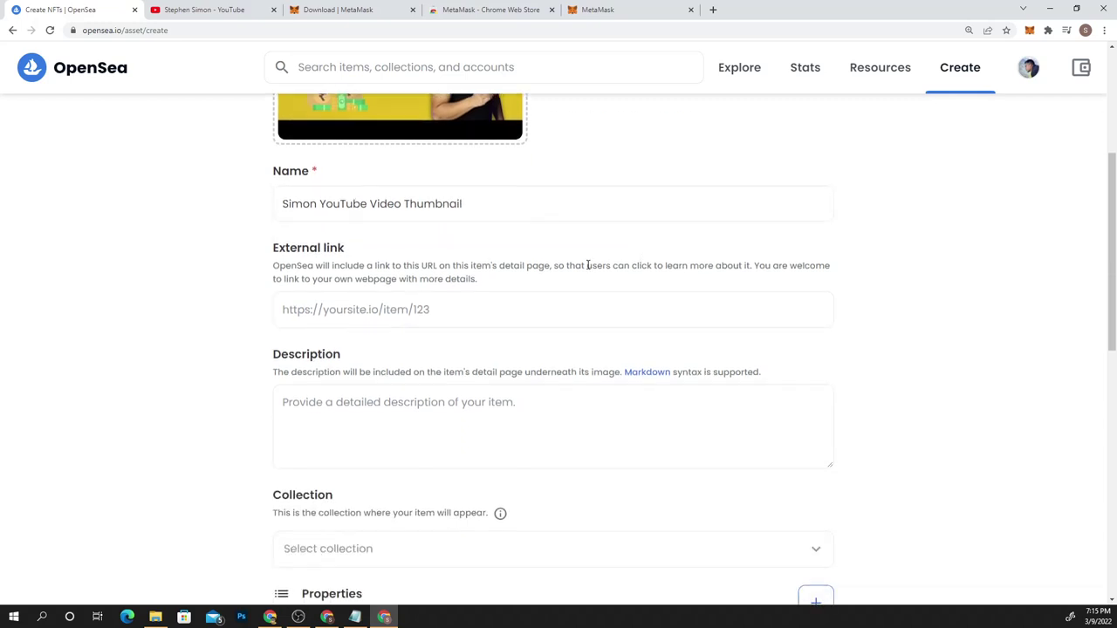
Enter 'My second video on youtube about crypto currency' in the Description field
{"action": "left_click", "coordinate": [351, 307]}
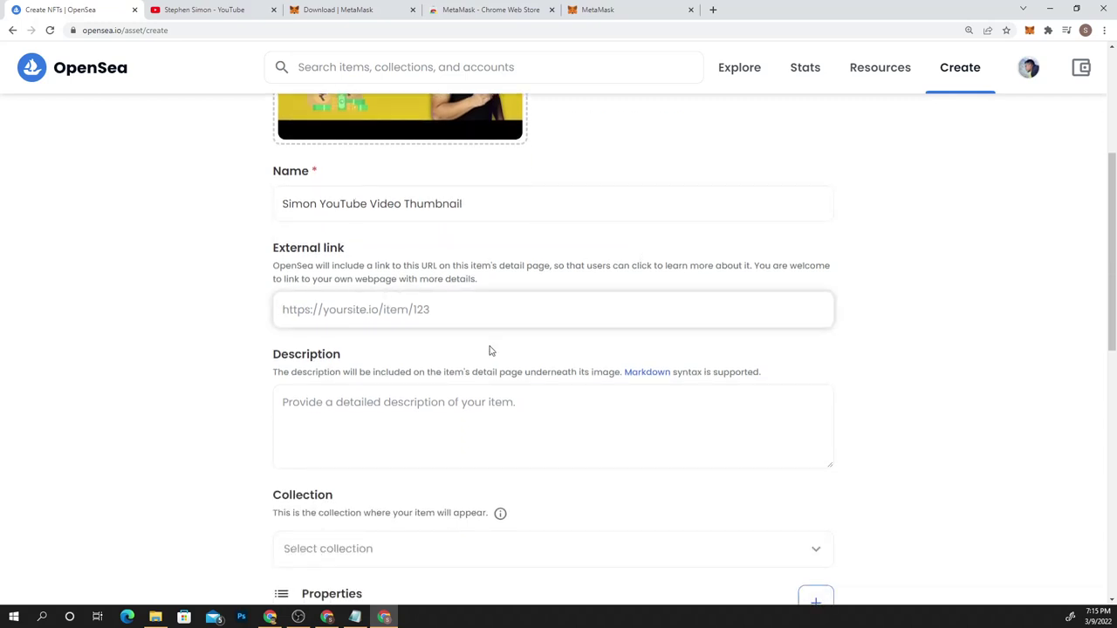
{"action": "scroll", "coordinate": [489, 350], "scroll_direction": "up", "scroll_amount": 1}
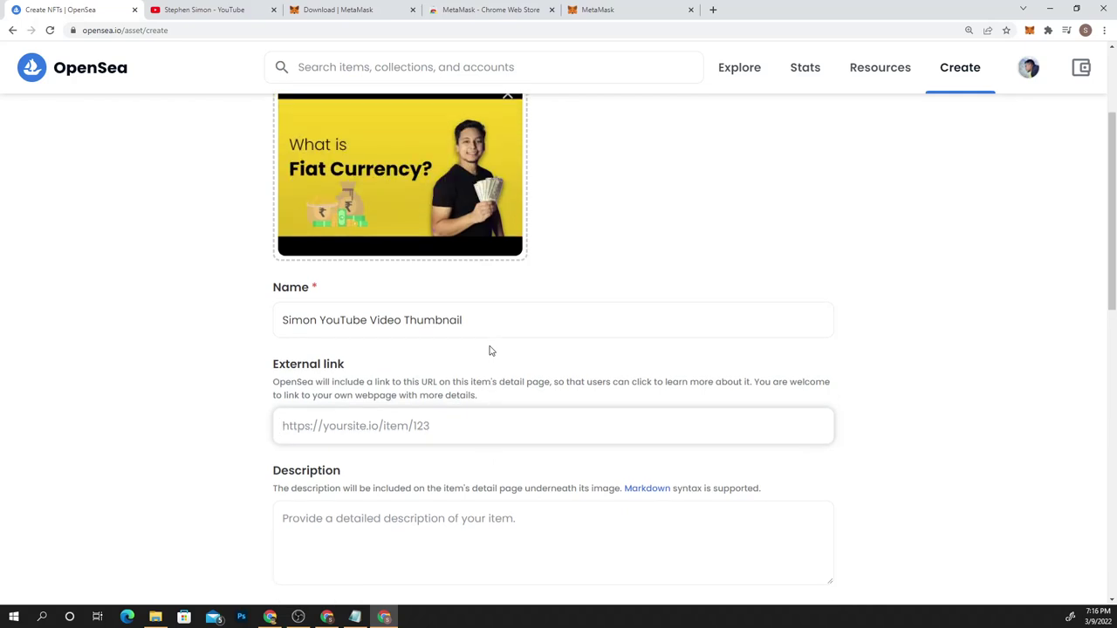
{"action": "scroll", "coordinate": [685, 311], "scroll_direction": "down", "scroll_amount": 1}
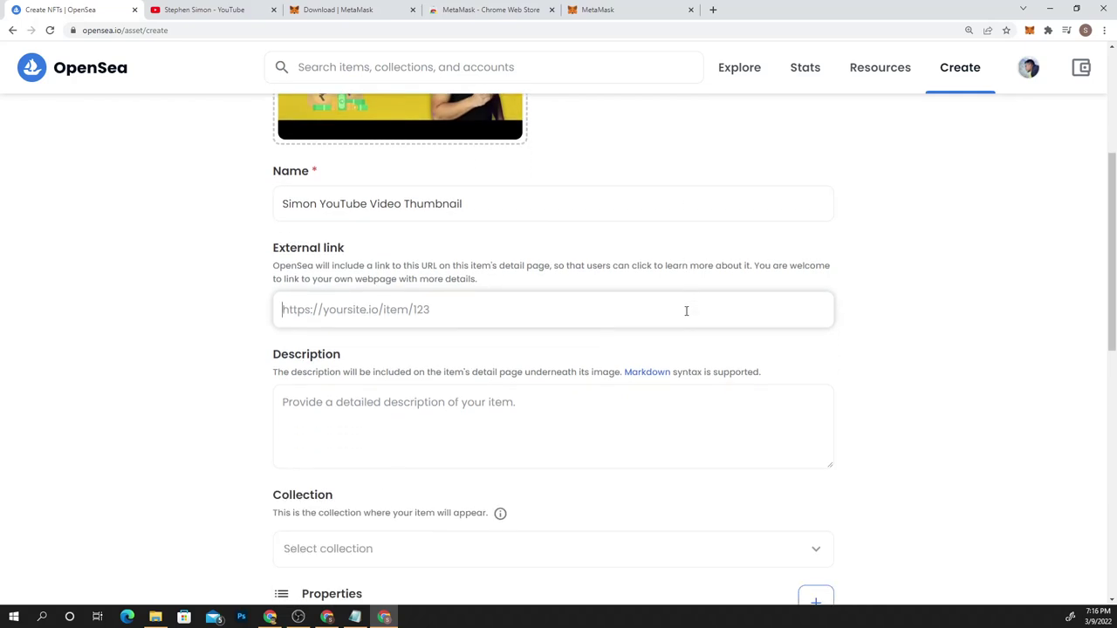
{"action": "left_click", "coordinate": [404, 401]}
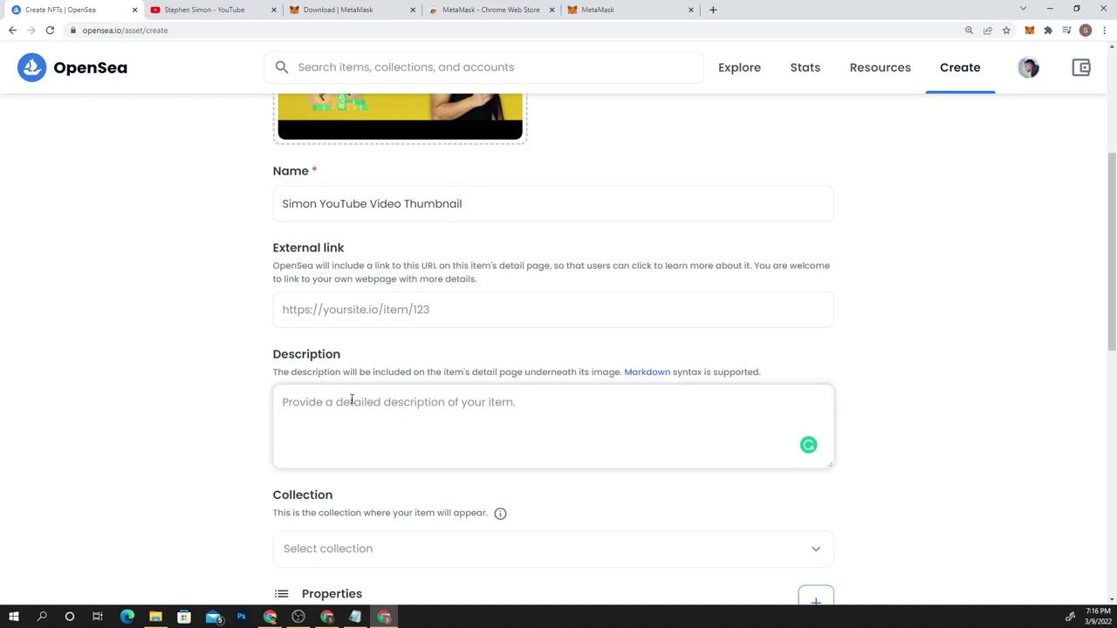
{"action": "type", "text": "M"}
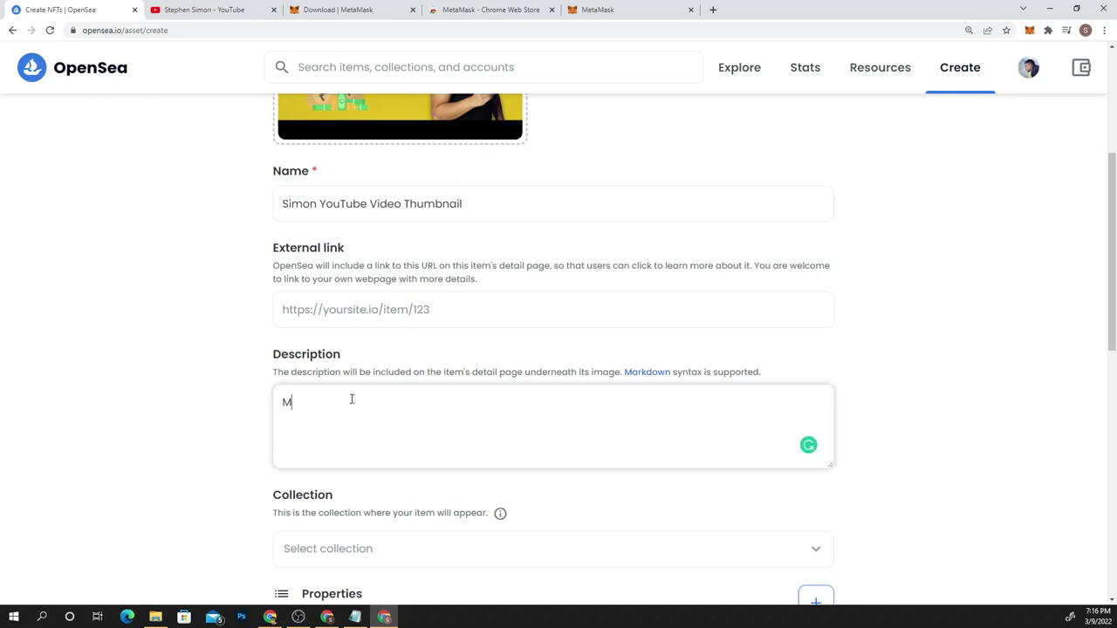
{"action": "type", "text": "y second video on youtube abo"}
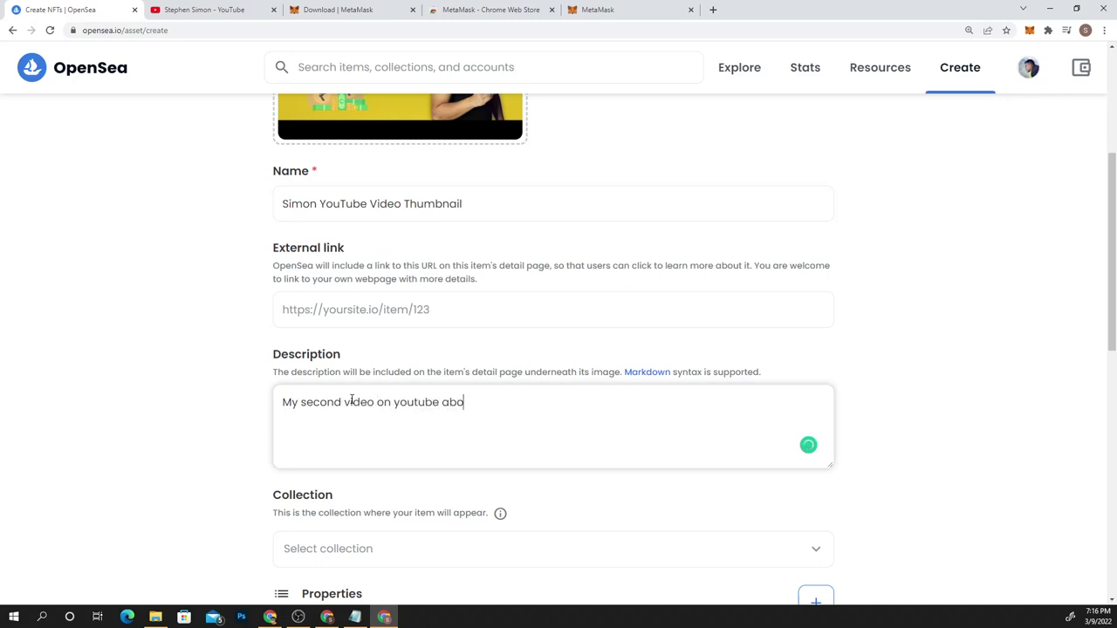
{"action": "type", "text": "tut crypto currencyt"}
{"action": "scroll", "coordinate": [246, 382], "scroll_direction": "down", "scroll_amount": 3}
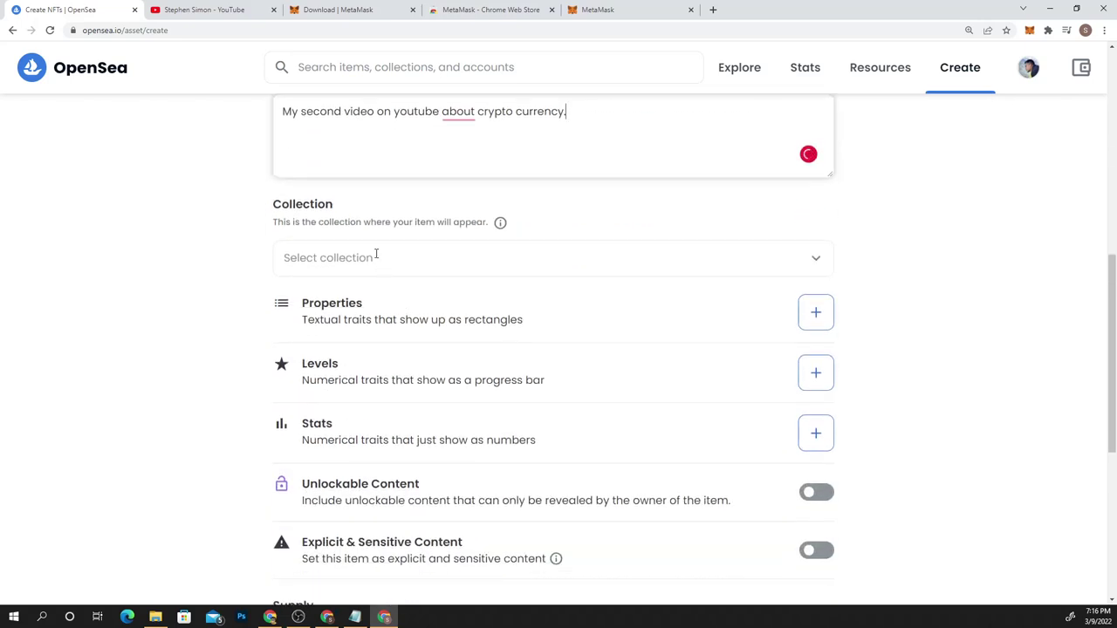
{"action": "scroll", "coordinate": [842, 399], "scroll_direction": "down", "scroll_amount": 1}
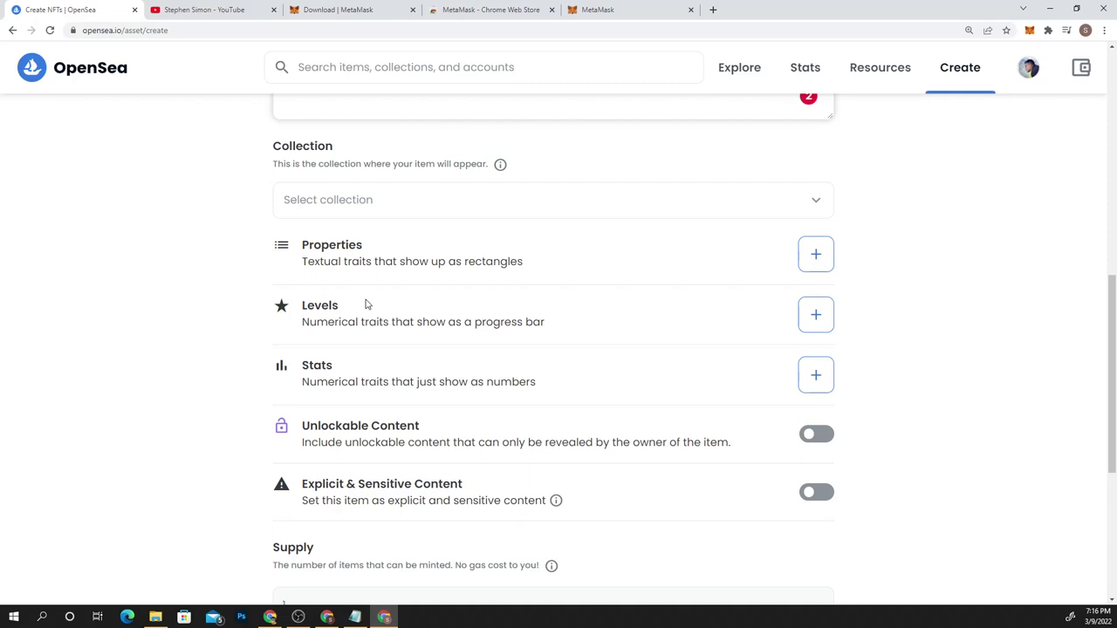
Check the Collection list, find it empty, and close it
{"action": "left_click", "coordinate": [423, 205]}
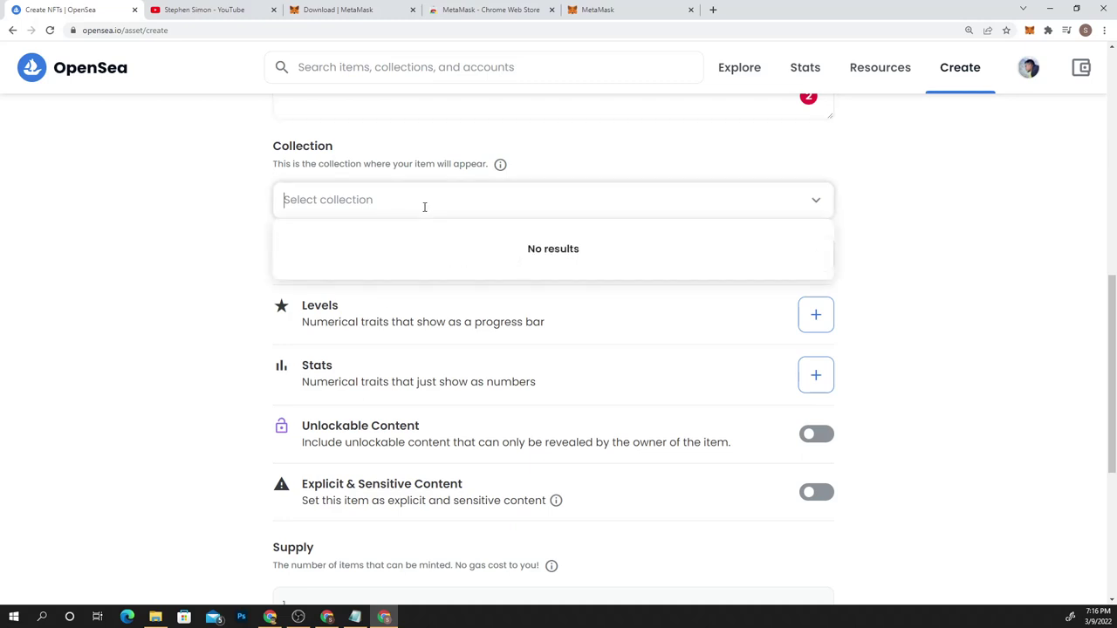
{"action": "left_click", "coordinate": [159, 232]}
{"action": "scroll", "coordinate": [157, 230], "scroll_direction": "down", "scroll_amount": 2}
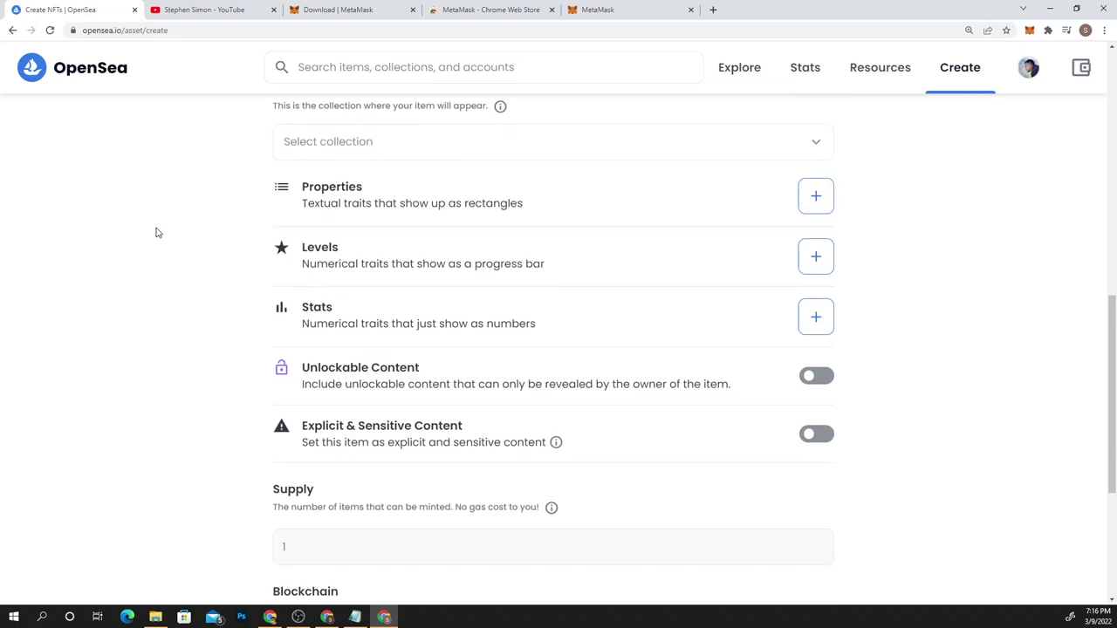
{"action": "scroll", "coordinate": [648, 287], "scroll_direction": "down", "scroll_amount": 2}
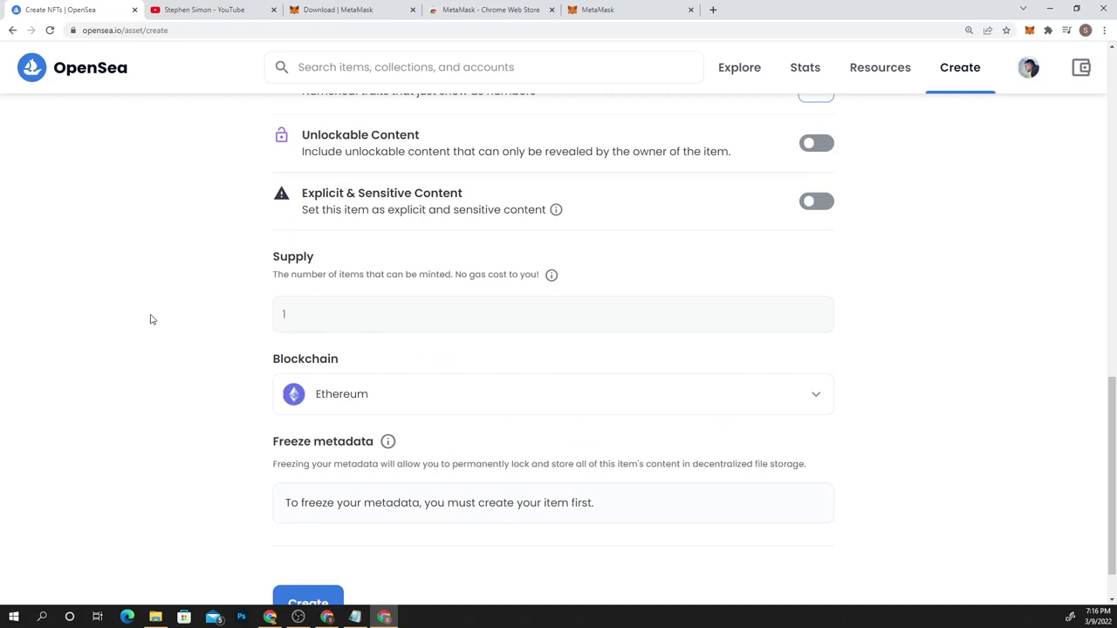
{"action": "scroll", "coordinate": [153, 317], "scroll_direction": "up", "scroll_amount": 10}
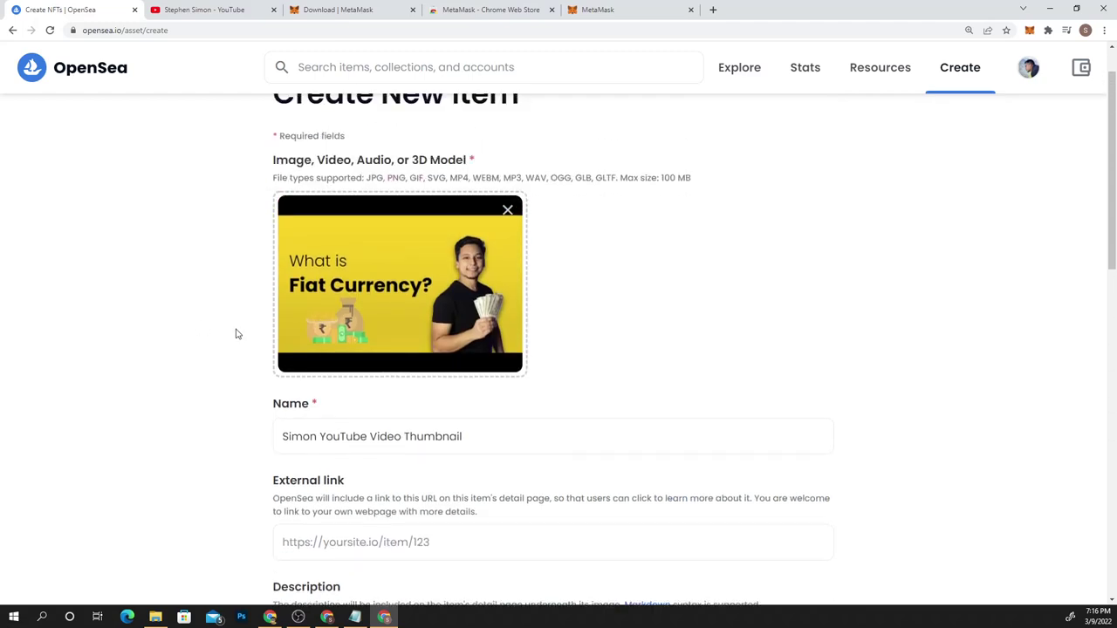
{"action": "scroll", "coordinate": [215, 324], "scroll_direction": "down", "scroll_amount": 10}
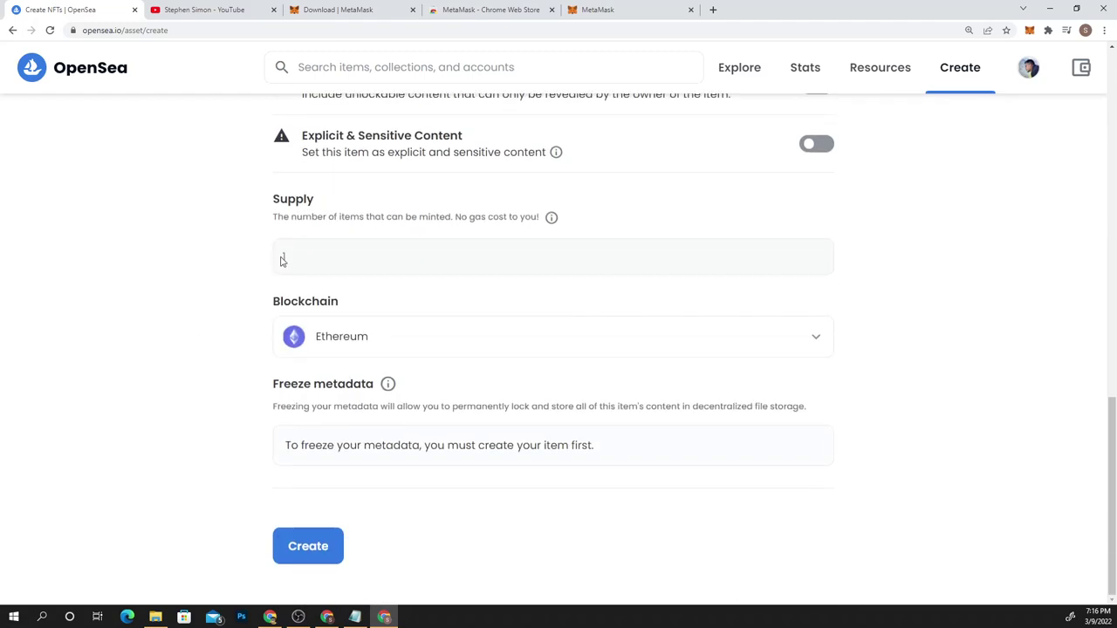
{"action": "scroll", "coordinate": [654, 245], "scroll_direction": "up", "scroll_amount": 1}
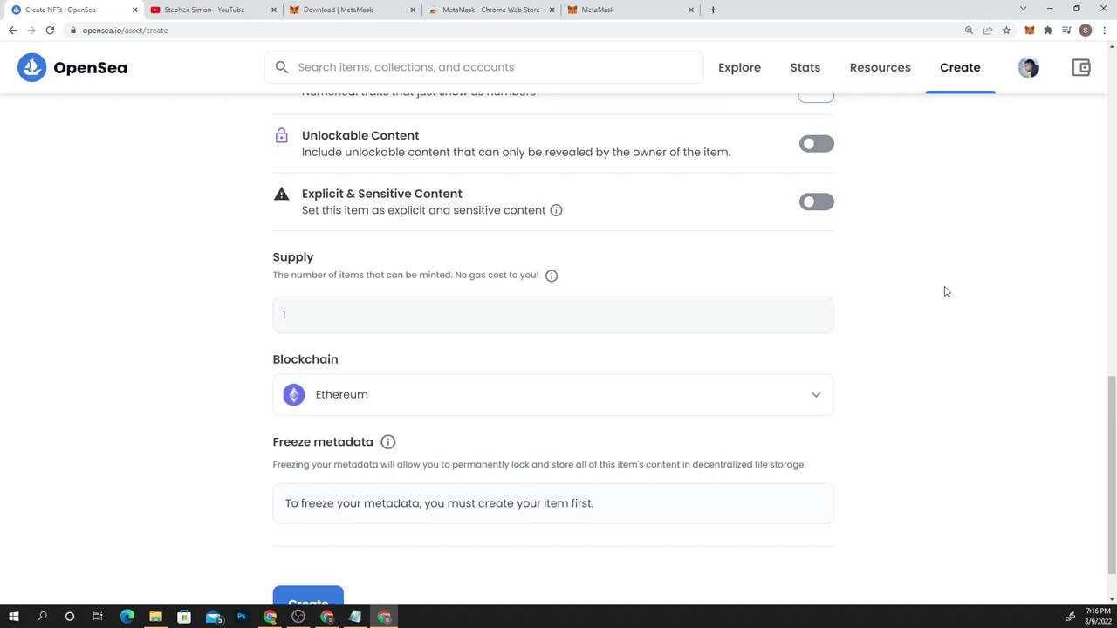
{"action": "scroll", "coordinate": [945, 292], "scroll_direction": "down", "scroll_amount": 1}
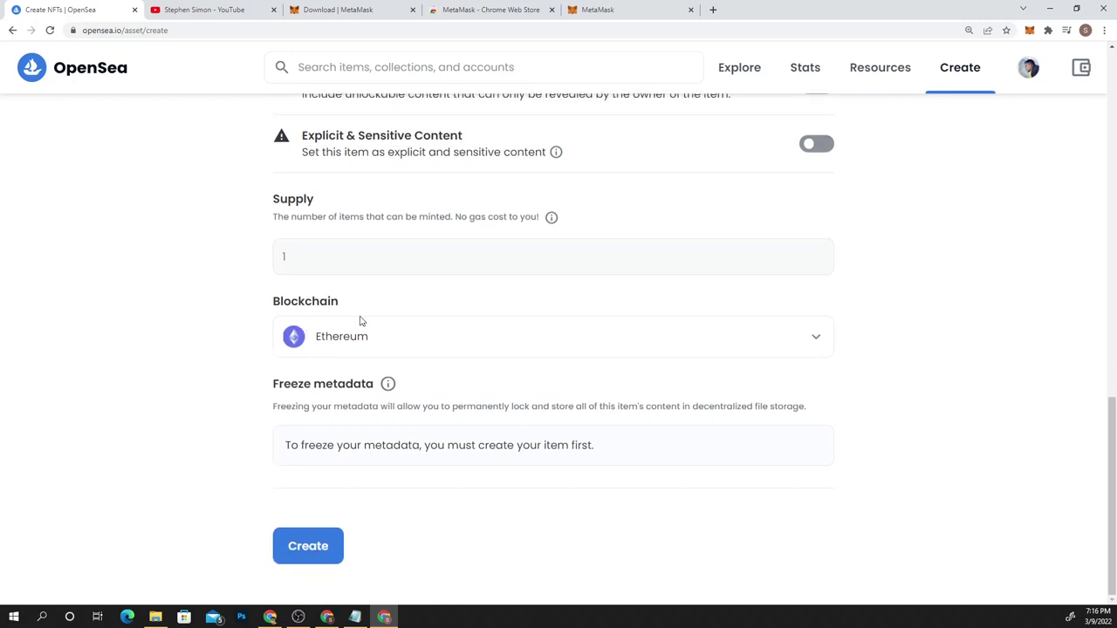
Select Polygon as the item's blockchain instead of Ethereum
{"action": "left_click", "coordinate": [394, 343]}
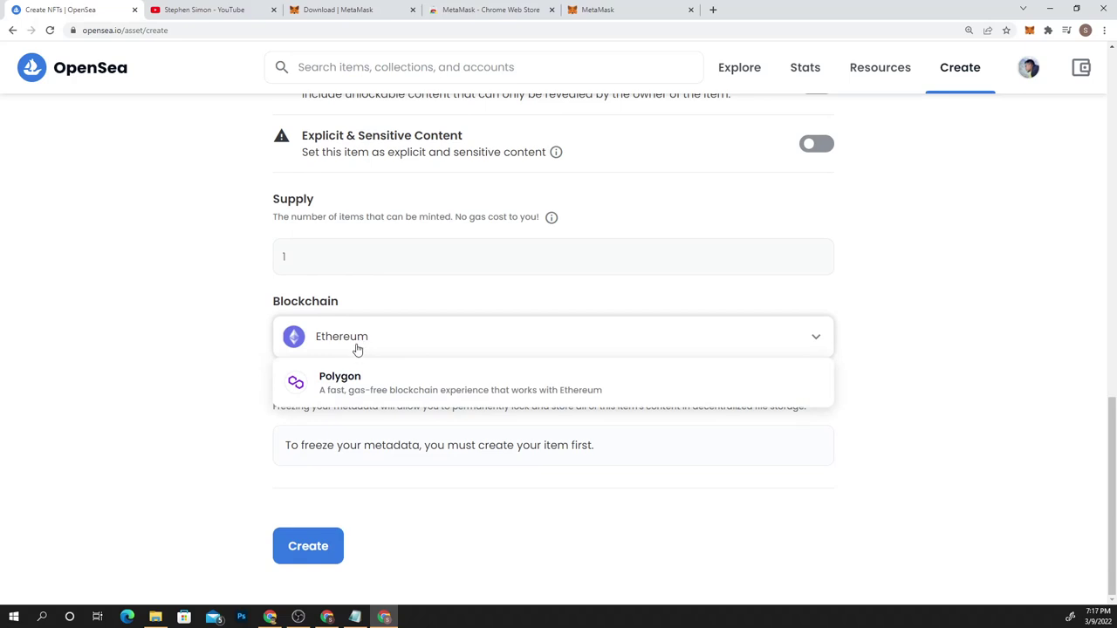
{"action": "left_click", "coordinate": [221, 345]}
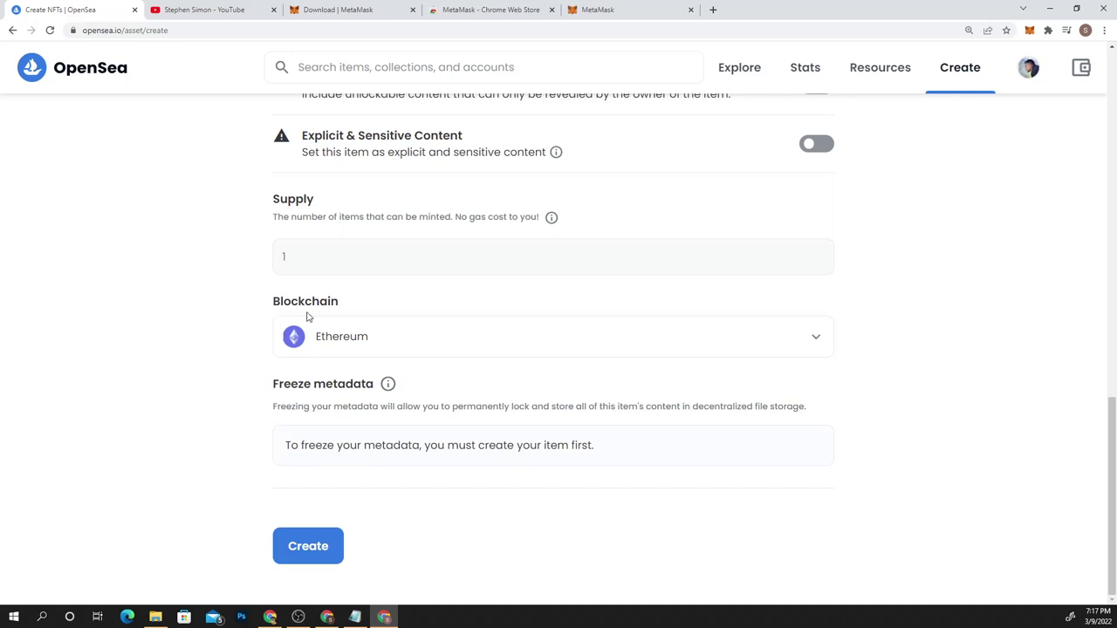
{"action": "left_click", "coordinate": [351, 338]}
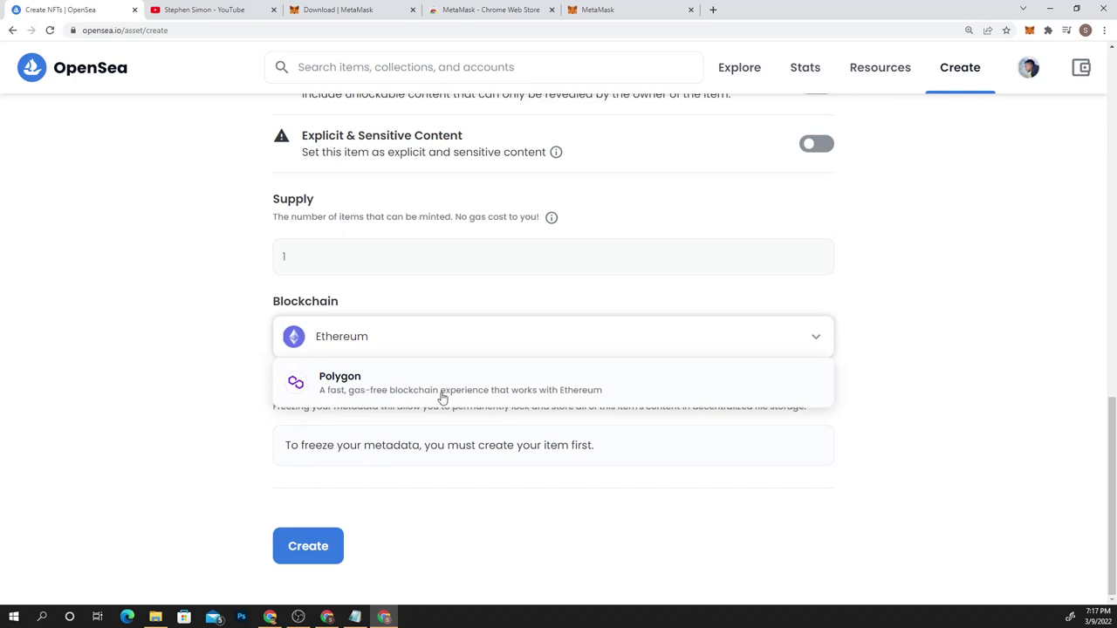
{"action": "left_click", "coordinate": [563, 400]}
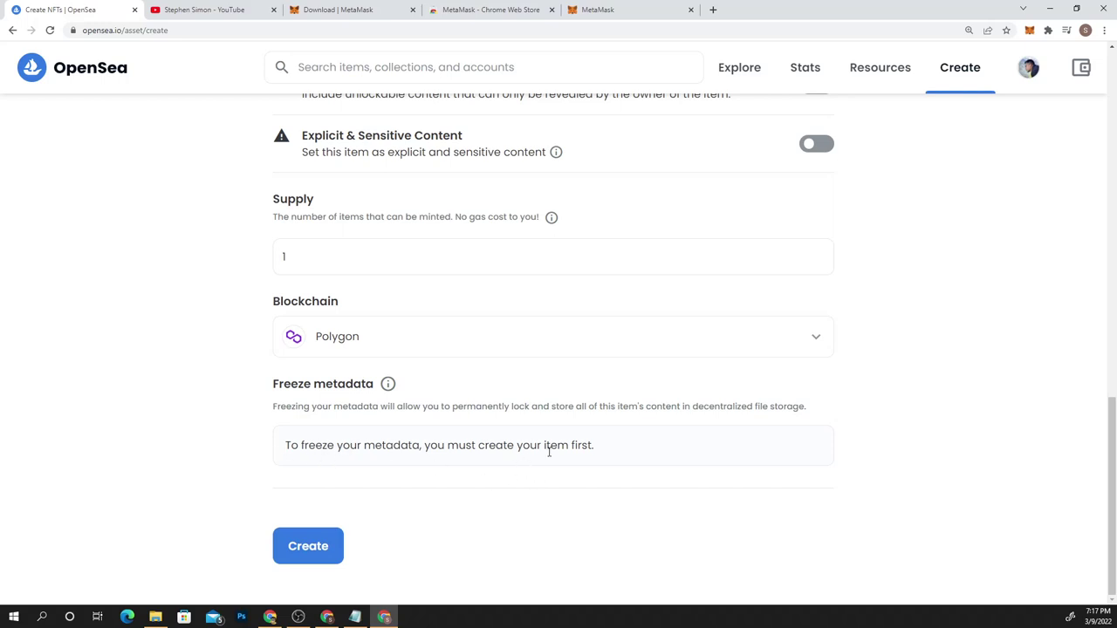
Create the item, passing the reCAPTCHA by selecting the three tractor tiles, and close the notice
{"action": "left_click", "coordinate": [311, 546]}
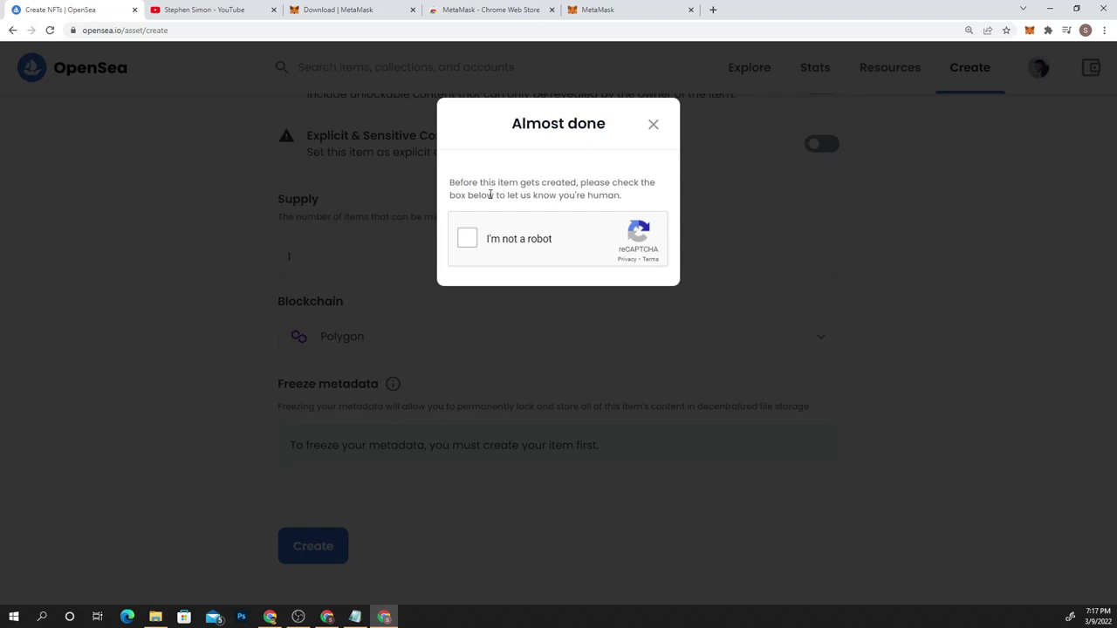
{"action": "left_click", "coordinate": [476, 243]}
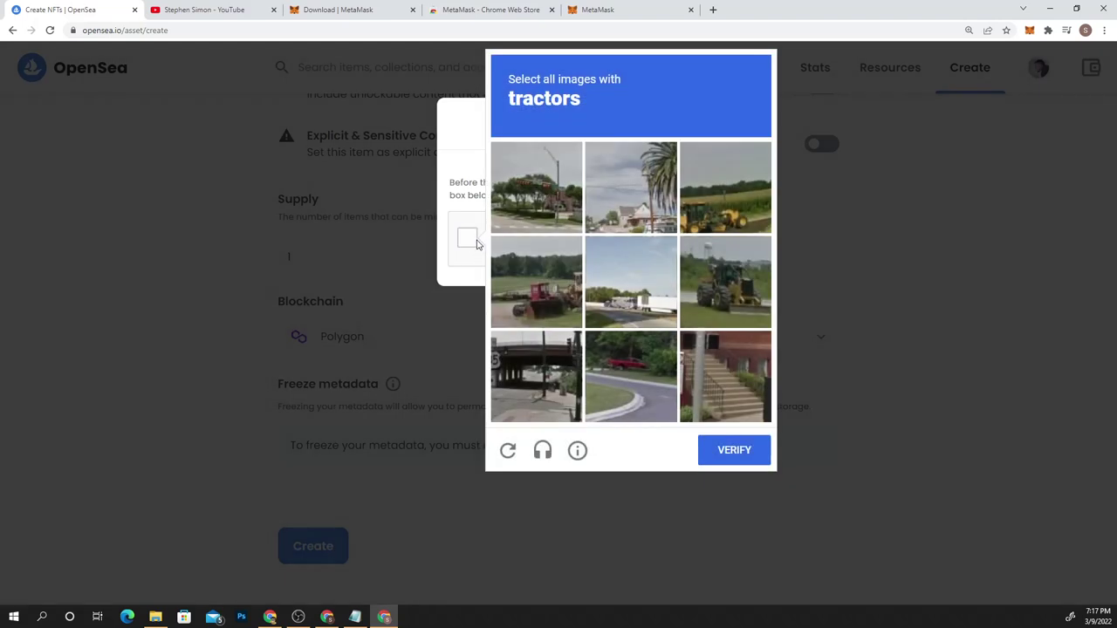
{"action": "left_click", "coordinate": [548, 305]}
{"action": "left_click", "coordinate": [700, 294]}
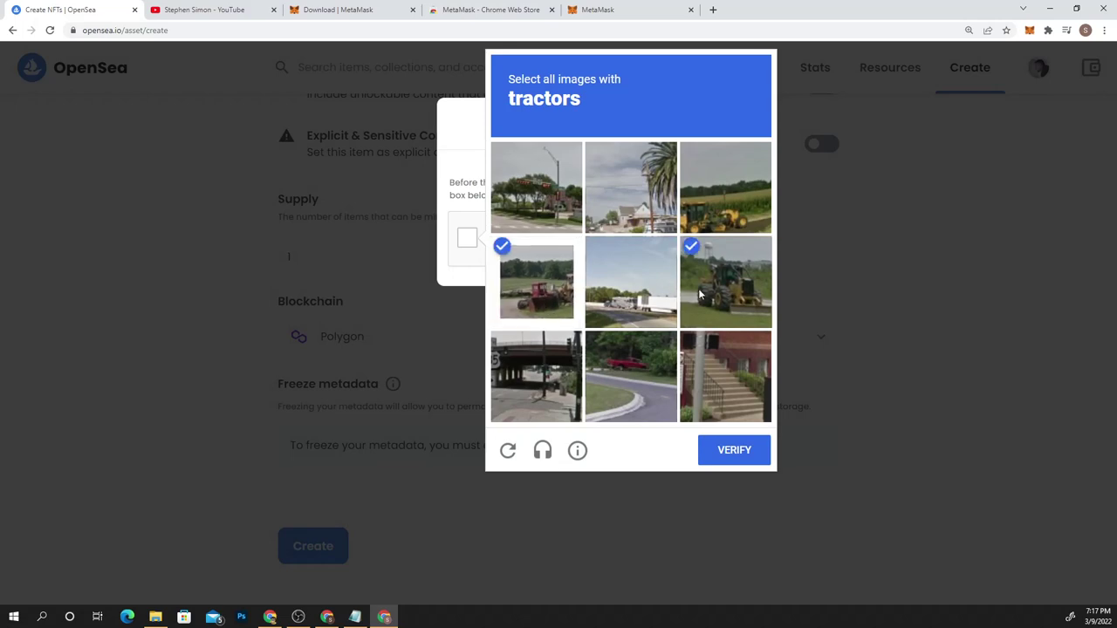
{"action": "left_click", "coordinate": [749, 175]}
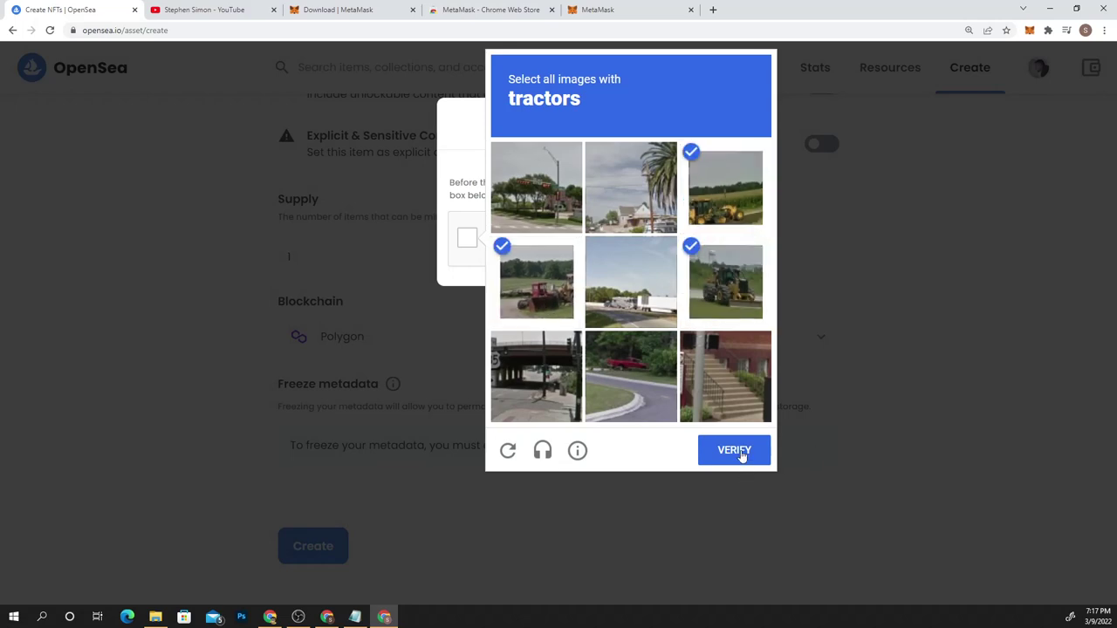
{"action": "left_click", "coordinate": [741, 456]}
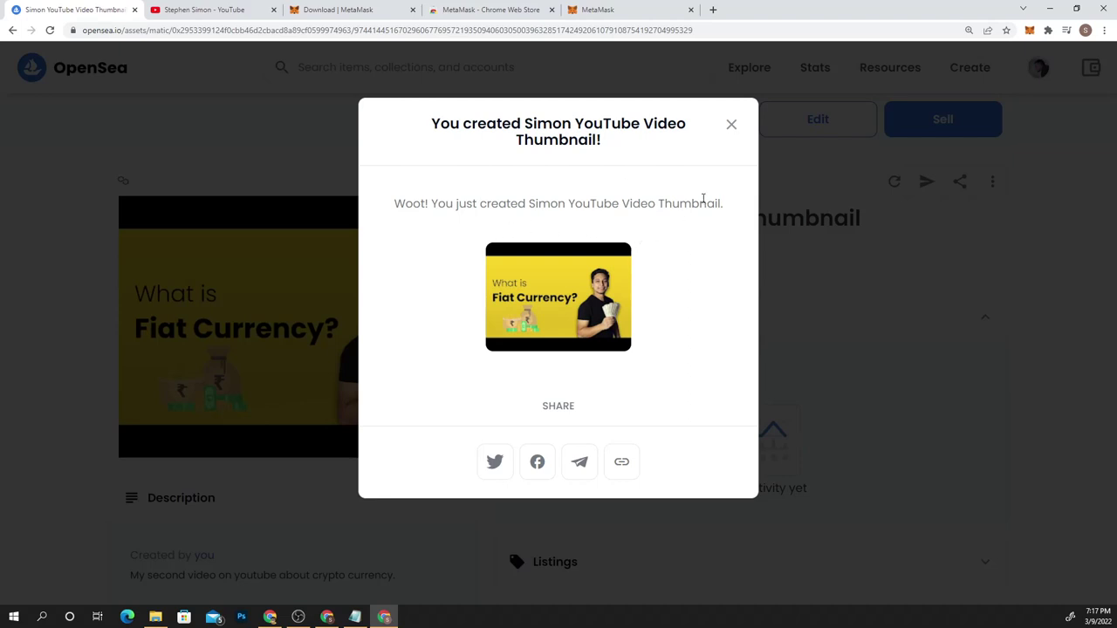
{"action": "left_click", "coordinate": [731, 125]}
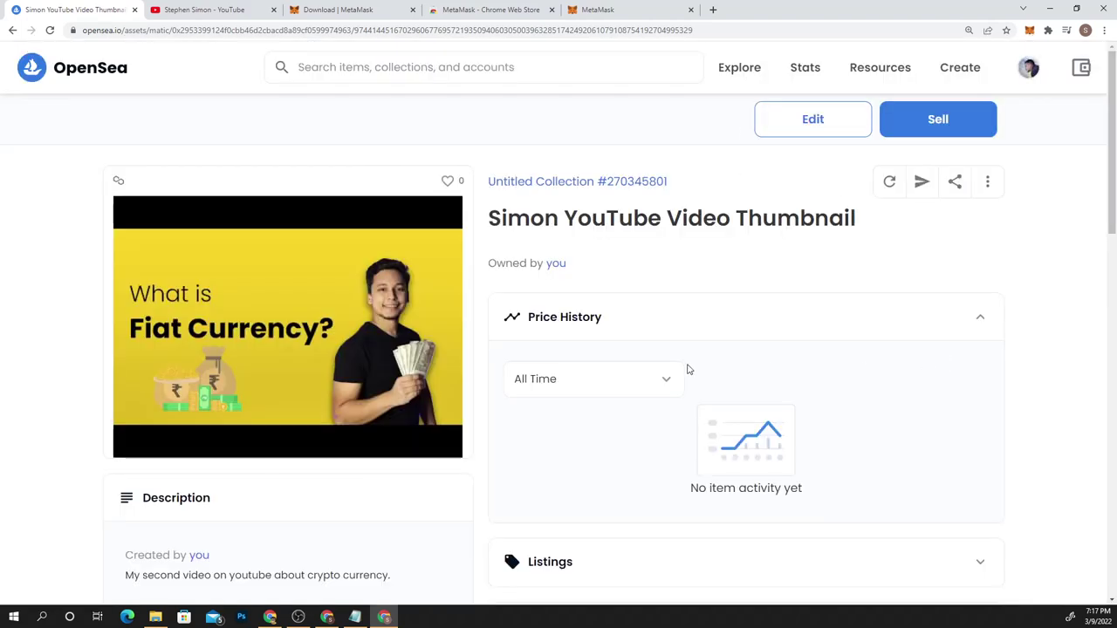
Review the newly minted thumbnail's page, then start a Sell listing for it
{"action": "scroll", "coordinate": [685, 382], "scroll_direction": "down", "scroll_amount": 3}
{"action": "scroll", "coordinate": [551, 397], "scroll_direction": "up", "scroll_amount": 3}
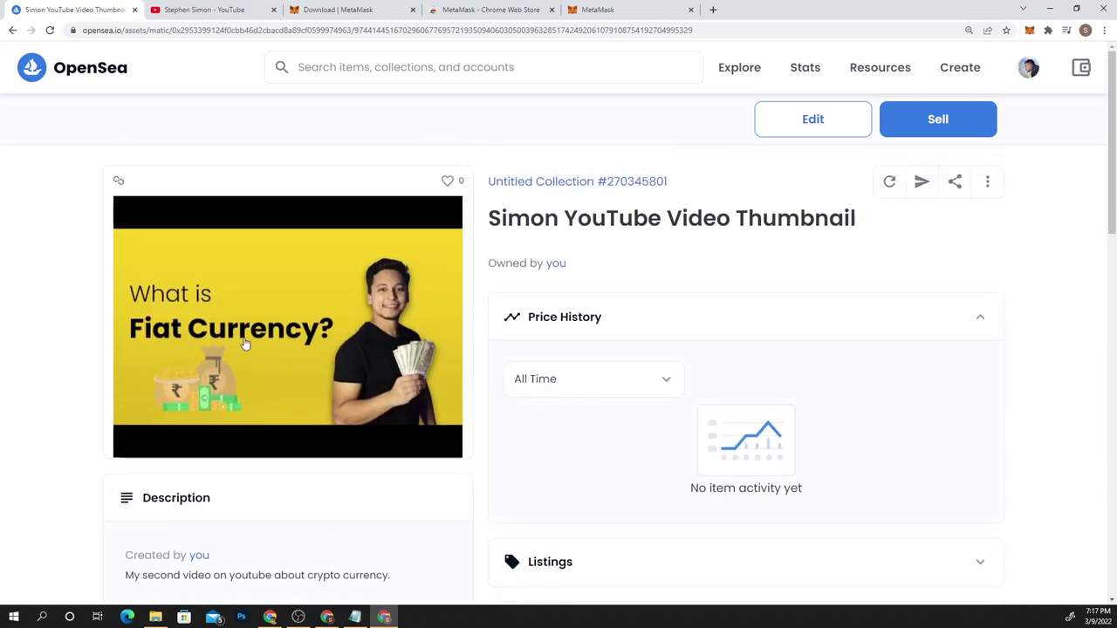
{"action": "scroll", "coordinate": [619, 216], "scroll_direction": "down", "scroll_amount": 3}
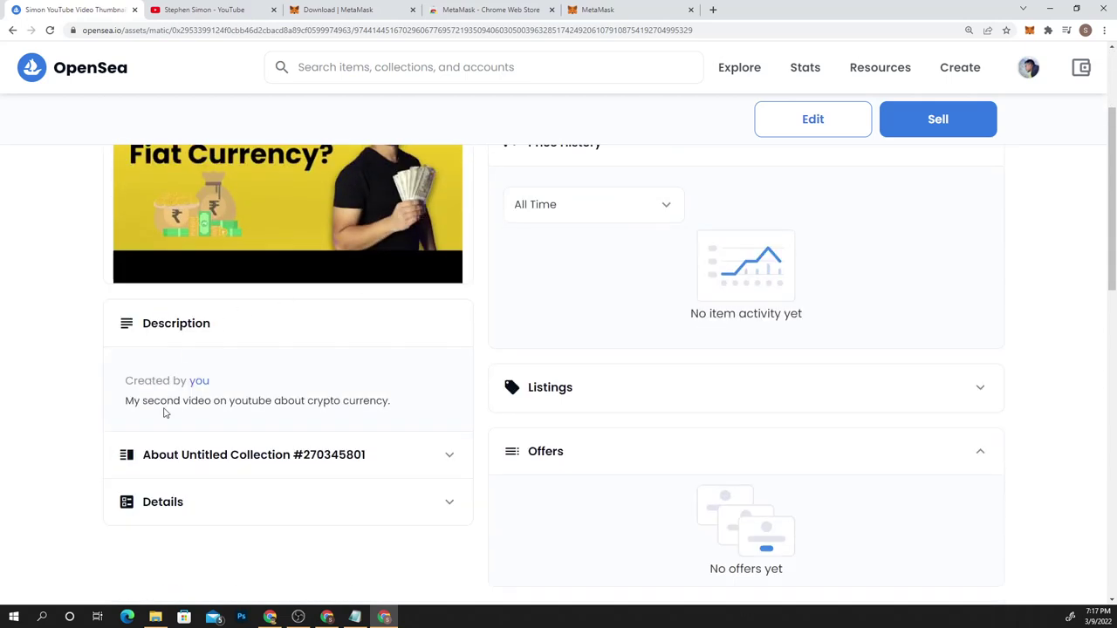
{"action": "scroll", "coordinate": [385, 375], "scroll_direction": "down", "scroll_amount": 2}
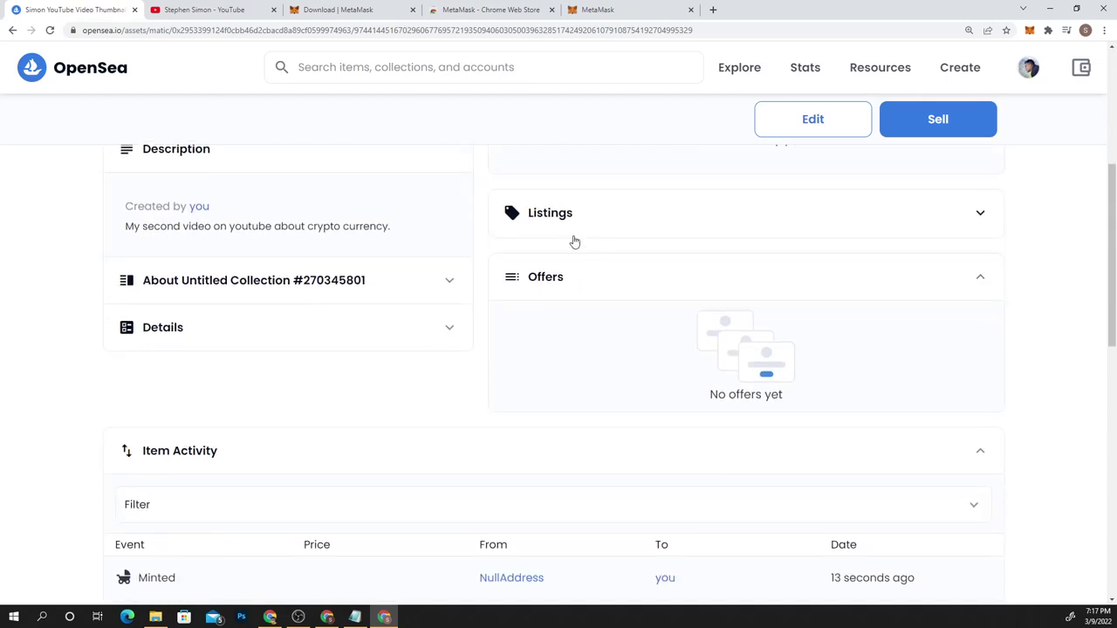
{"action": "scroll", "coordinate": [544, 323], "scroll_direction": "down", "scroll_amount": 4}
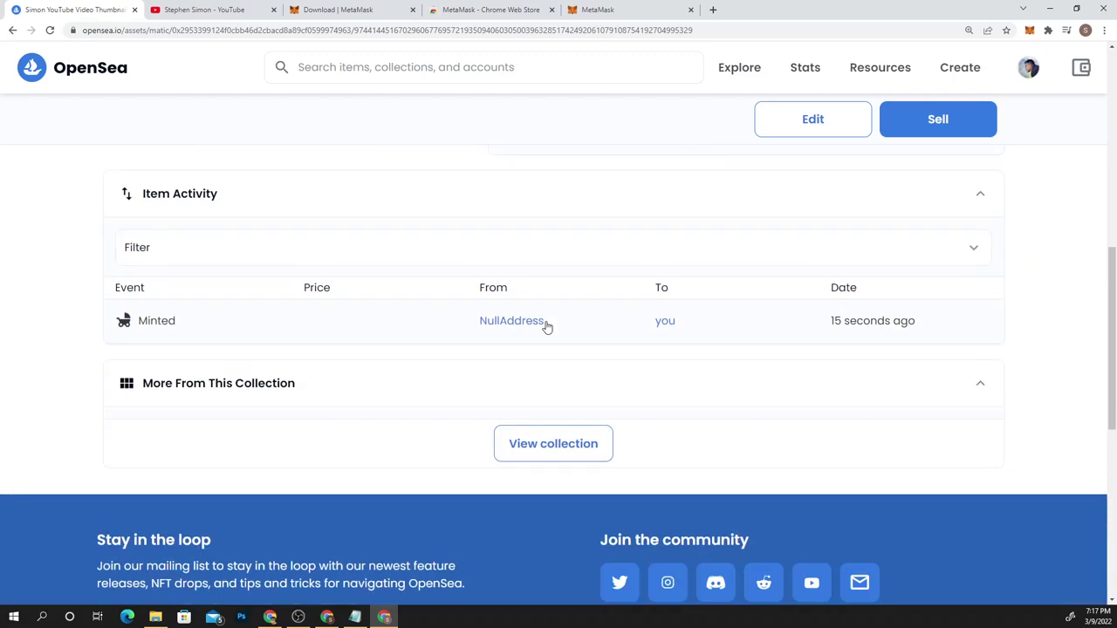
{"action": "scroll", "coordinate": [934, 354], "scroll_direction": "up", "scroll_amount": 9}
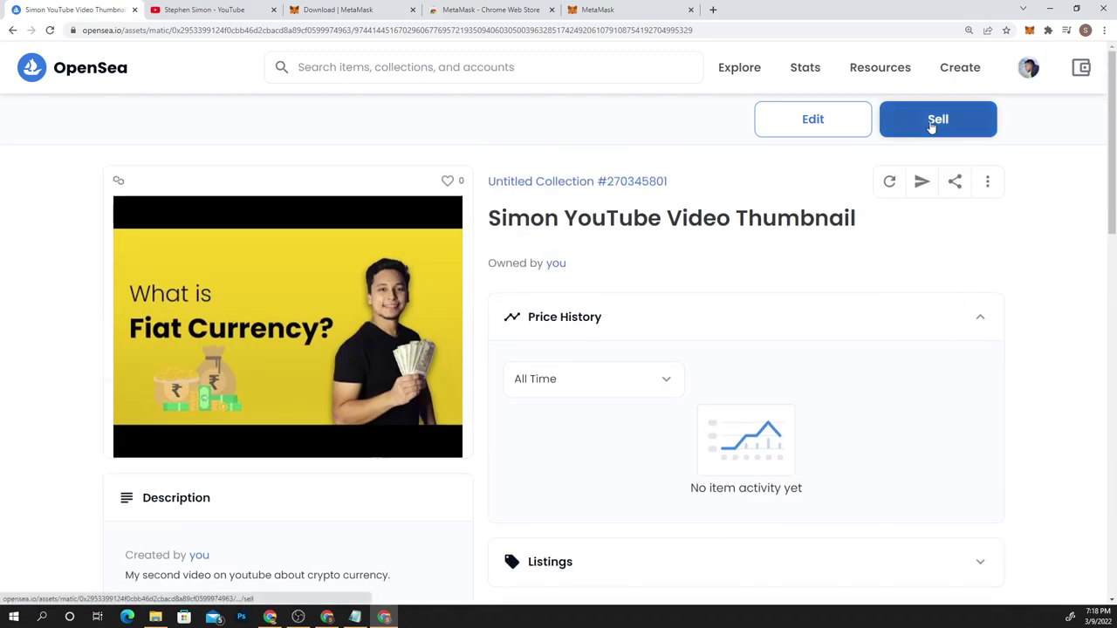
{"action": "left_click", "coordinate": [933, 122]}
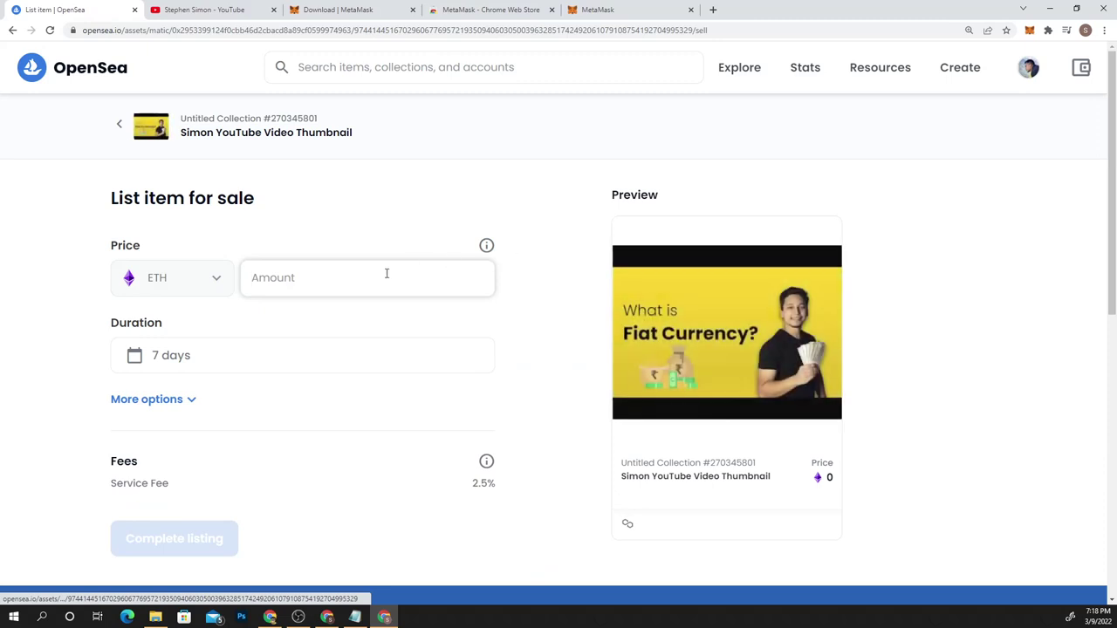
Enter a price of 0.02 ETH in the Amount field
{"action": "left_click", "coordinate": [386, 273]}
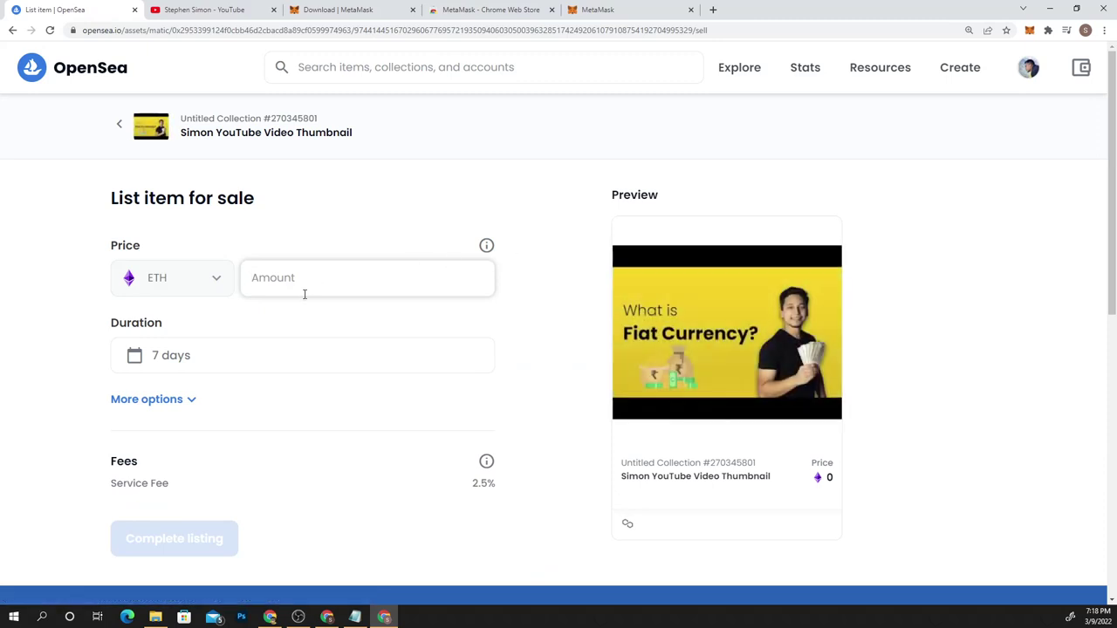
{"action": "type", "text": ".02"}
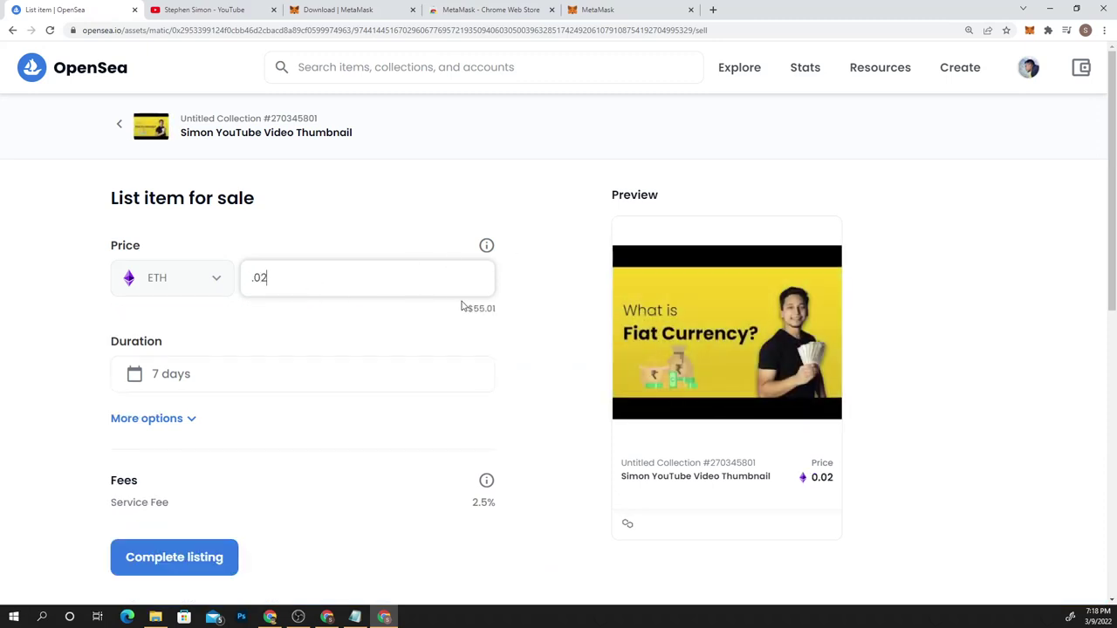
{"action": "left_click", "coordinate": [322, 377]}
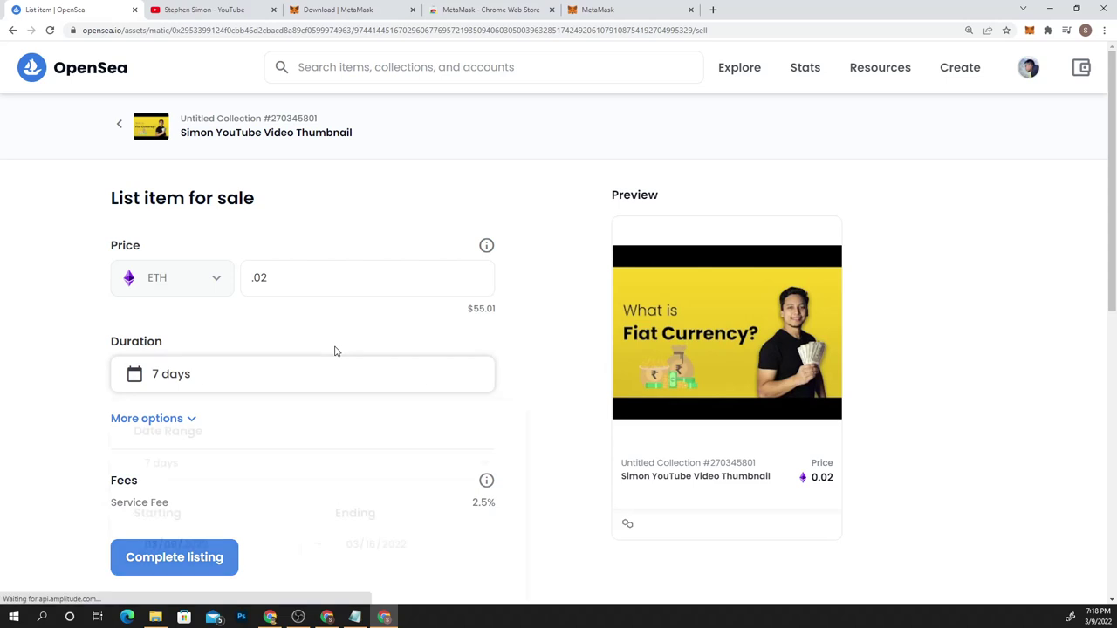
{"action": "left_click", "coordinate": [481, 311]}
{"action": "left_click_drag", "start_coordinate": [473, 307], "coordinate": [516, 324]}
{"action": "left_click", "coordinate": [515, 324]}
{"action": "scroll", "coordinate": [513, 323], "scroll_direction": "down", "scroll_amount": 2}
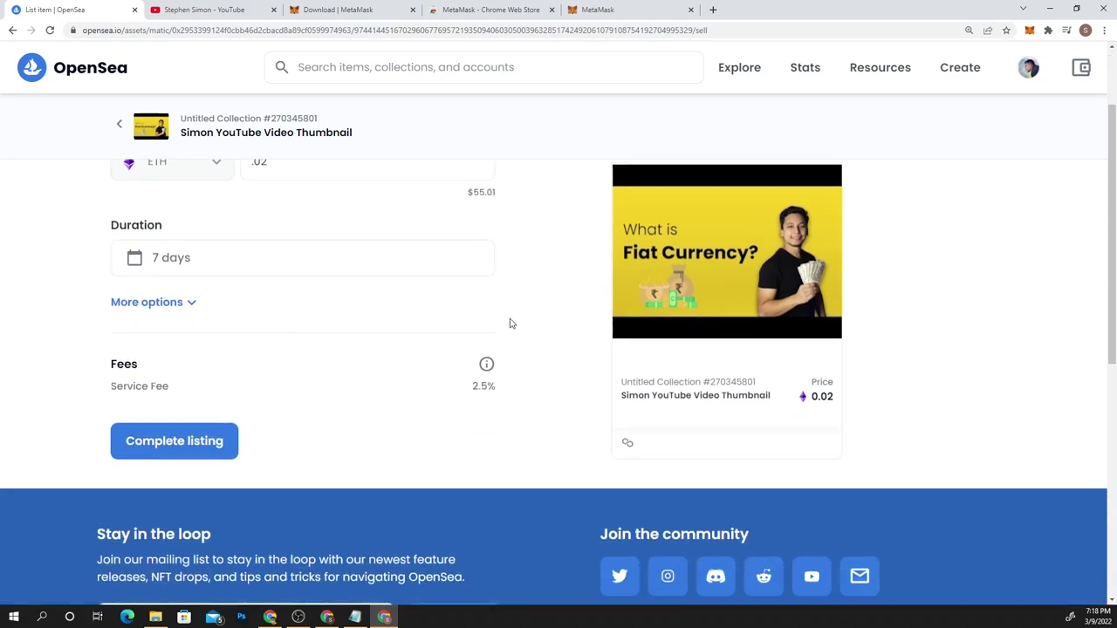
{"action": "scroll", "coordinate": [259, 258], "scroll_direction": "up", "scroll_amount": 2}
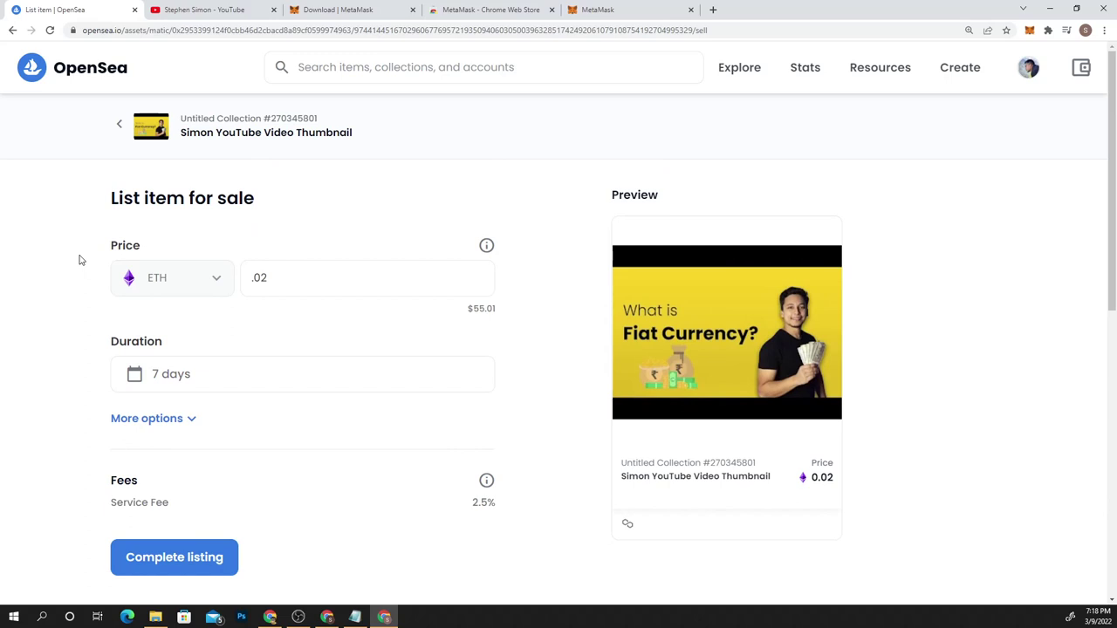
Keep the listing duration at 7 days and complete the listing
{"action": "left_click", "coordinate": [164, 372]}
{"action": "scroll", "coordinate": [327, 449], "scroll_direction": "down", "scroll_amount": 1}
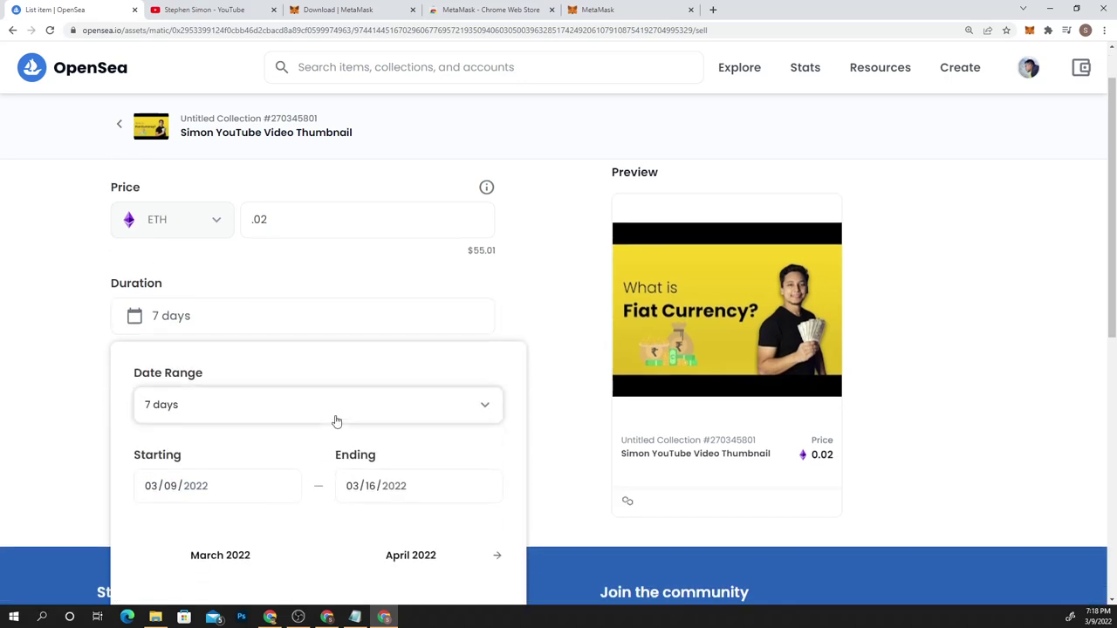
{"action": "left_click", "coordinate": [336, 422]}
{"action": "scroll", "coordinate": [198, 518], "scroll_direction": "down", "scroll_amount": 2}
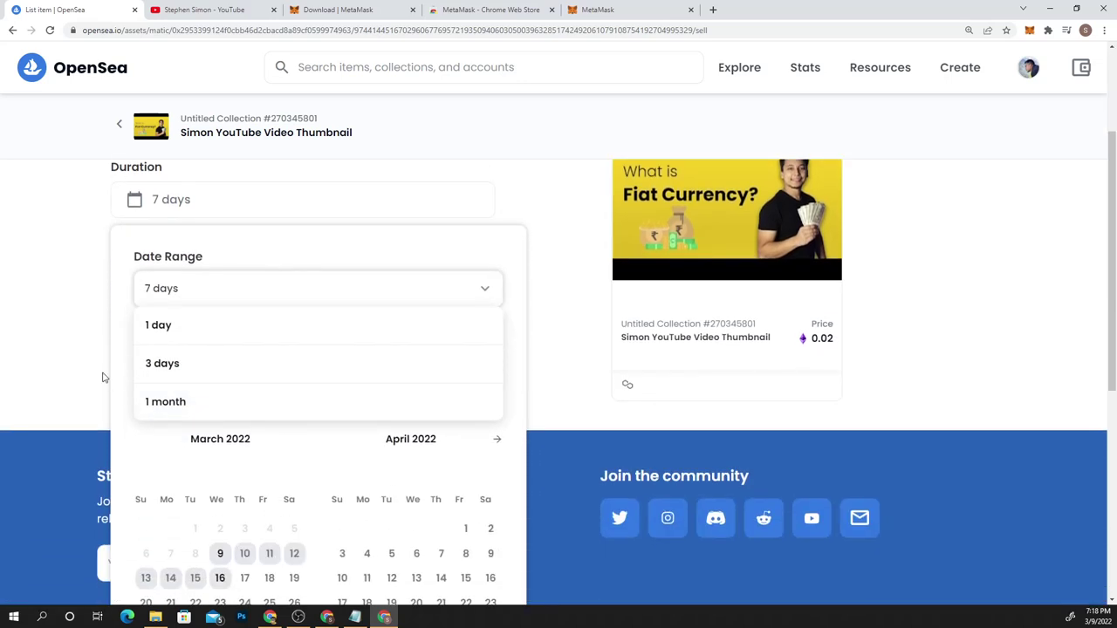
{"action": "left_click", "coordinate": [104, 329]}
{"action": "left_click", "coordinate": [203, 213]}
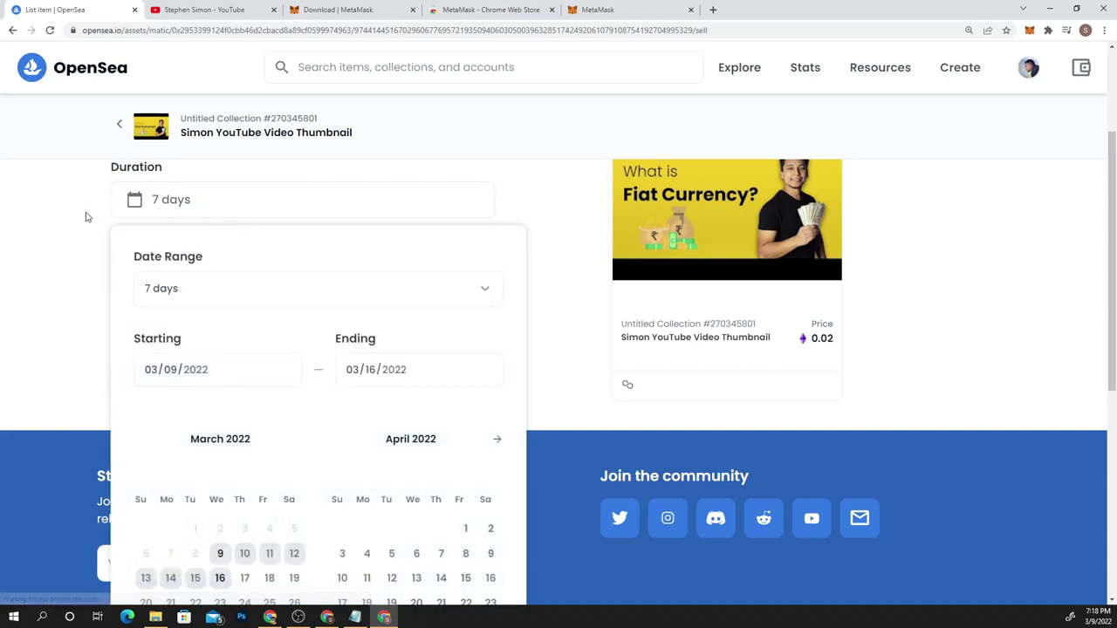
{"action": "left_click", "coordinate": [74, 207]}
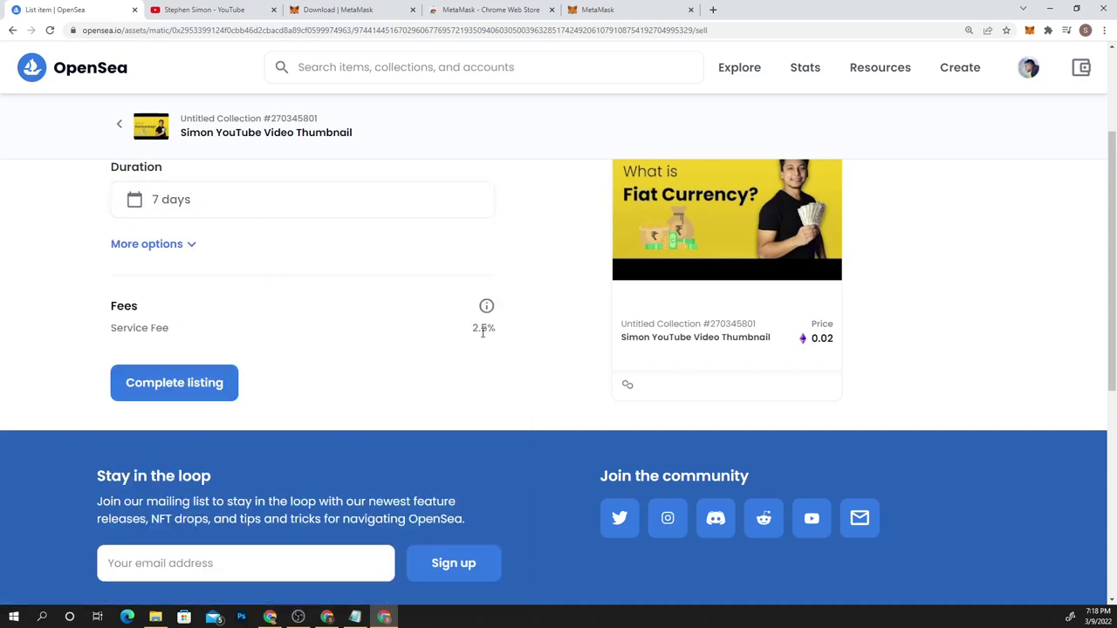
{"action": "scroll", "coordinate": [296, 436], "scroll_direction": "up", "scroll_amount": 1}
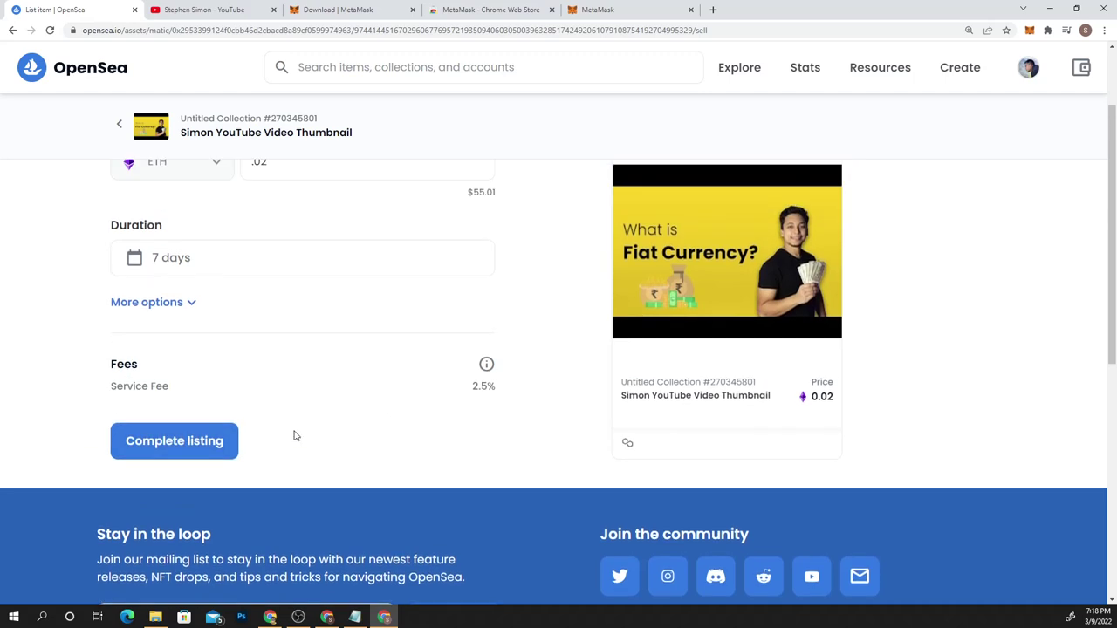
{"action": "left_click", "coordinate": [210, 442]}
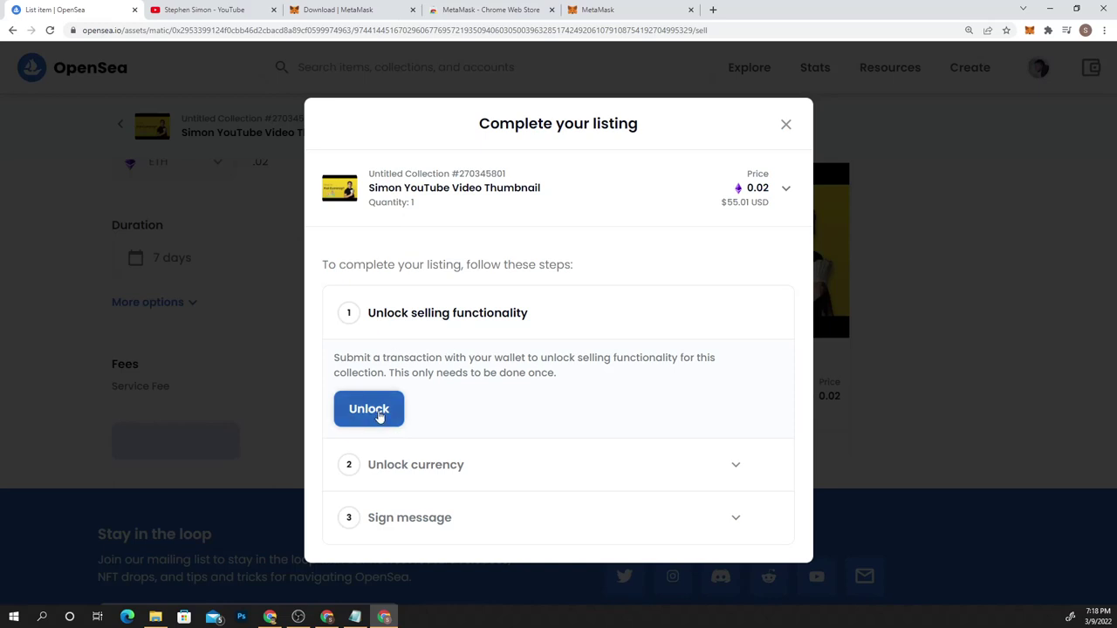
Unlock selling for the collection by signing the MetaMask request
{"action": "left_click", "coordinate": [379, 416]}
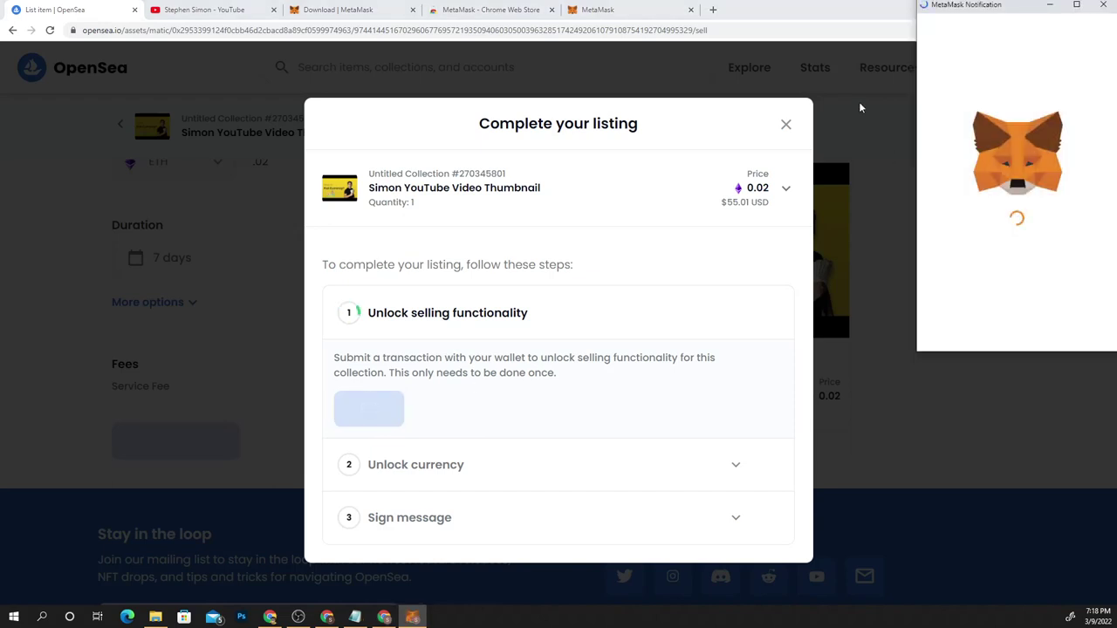
{"action": "scroll", "coordinate": [1051, 273], "scroll_direction": "down", "scroll_amount": 5}
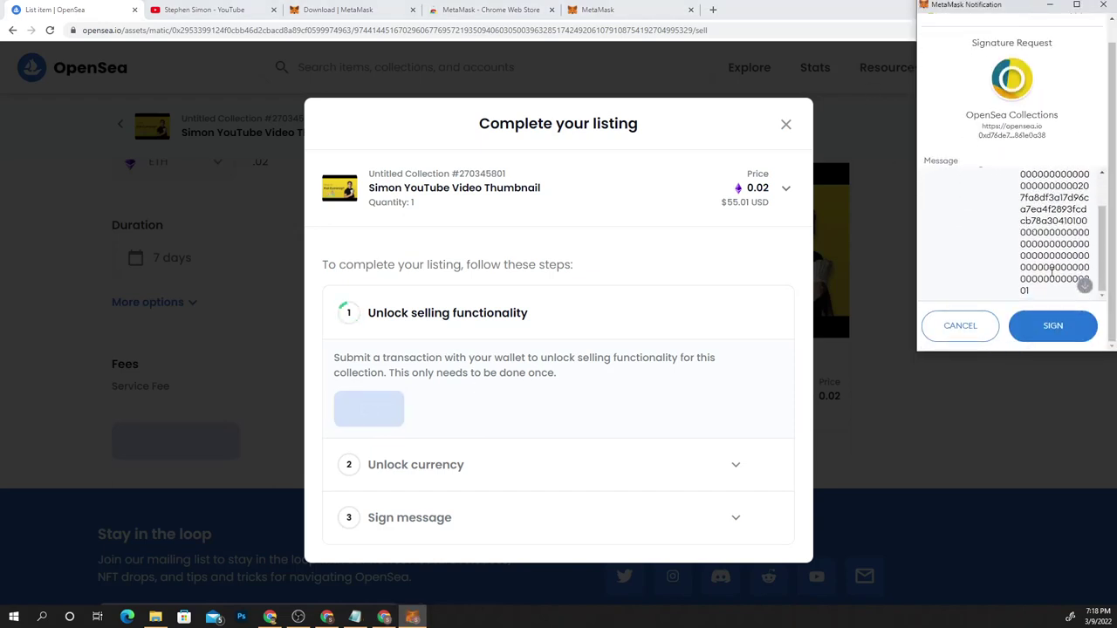
{"action": "left_click", "coordinate": [1064, 323]}
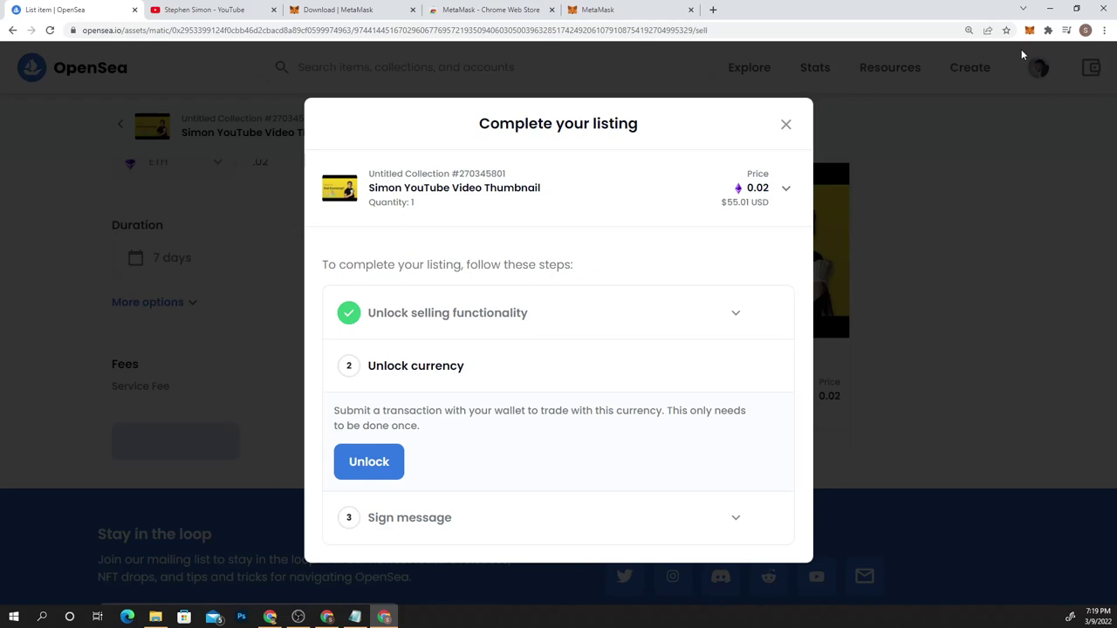
Unlock the currency and sign the listing message, approving each in MetaMask
{"action": "left_click", "coordinate": [365, 462]}
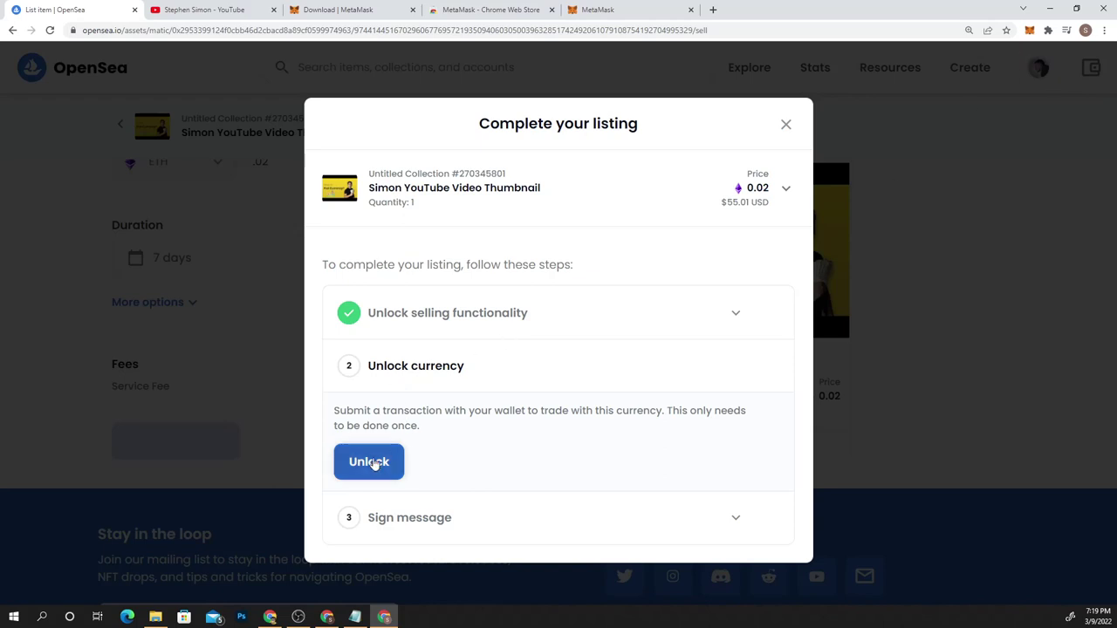
{"action": "left_click", "coordinate": [373, 461]}
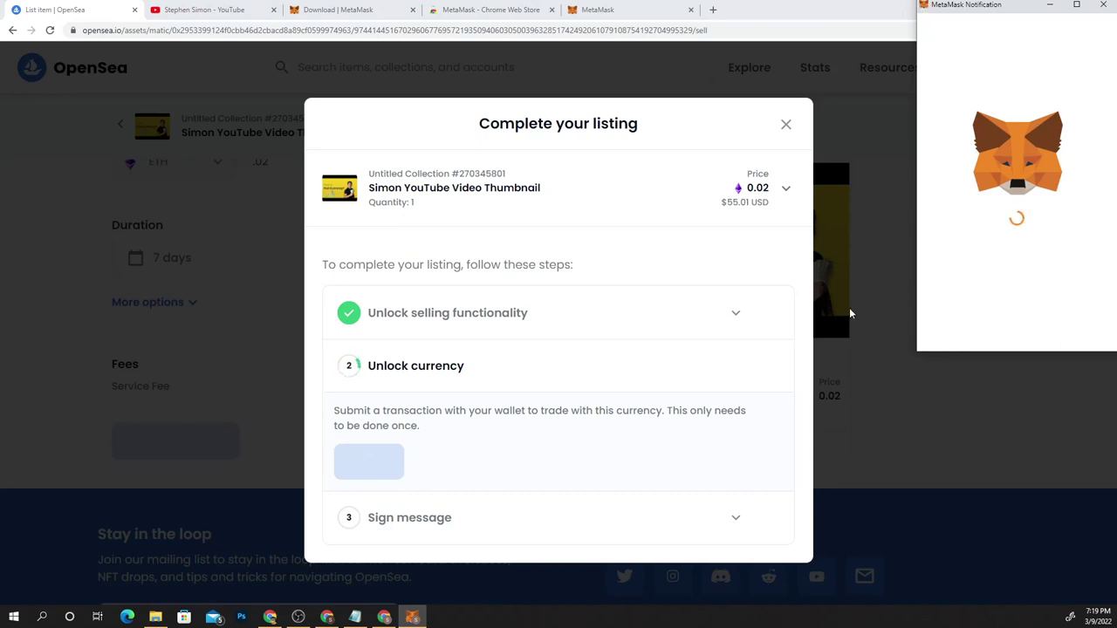
{"action": "scroll", "coordinate": [1072, 136], "scroll_direction": "down", "scroll_amount": 5}
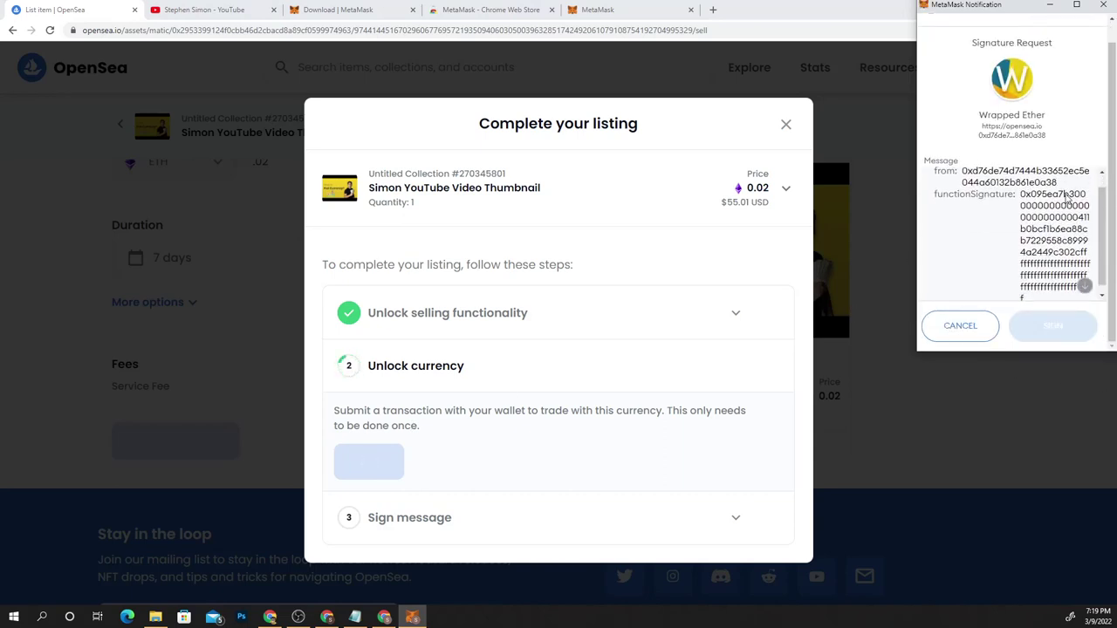
{"action": "left_click", "coordinate": [1053, 326]}
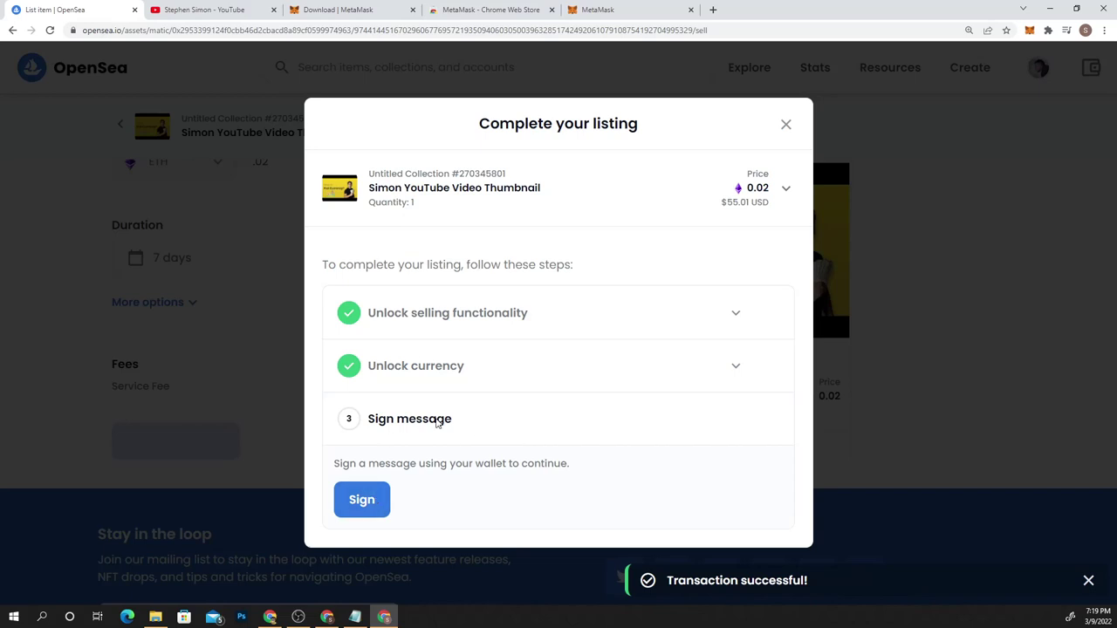
{"action": "left_click", "coordinate": [363, 506]}
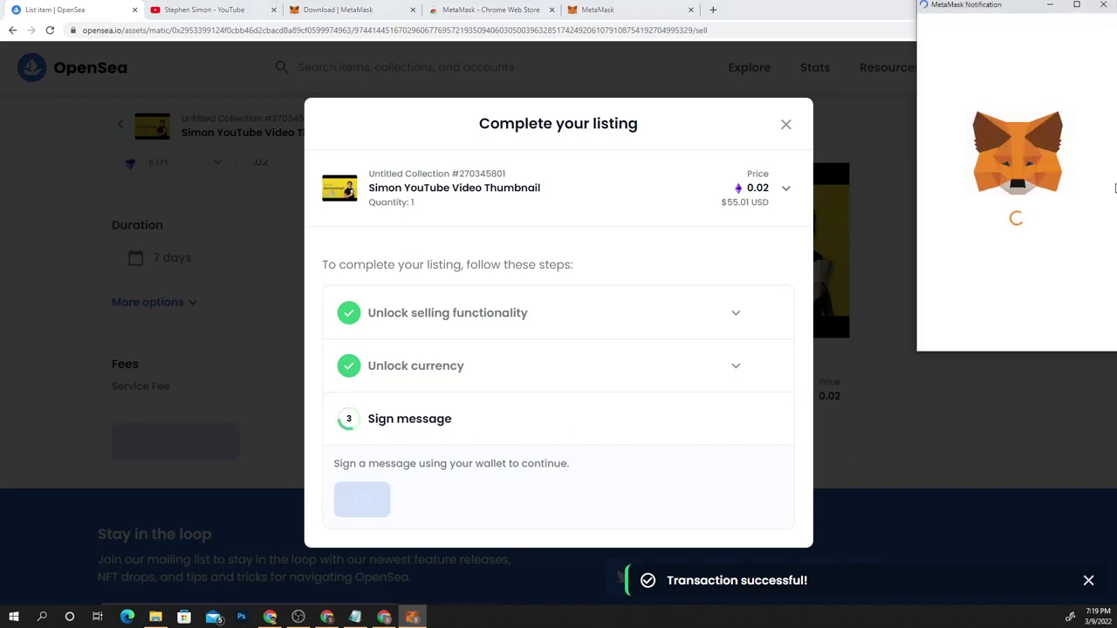
{"action": "left_click", "coordinate": [1074, 329]}
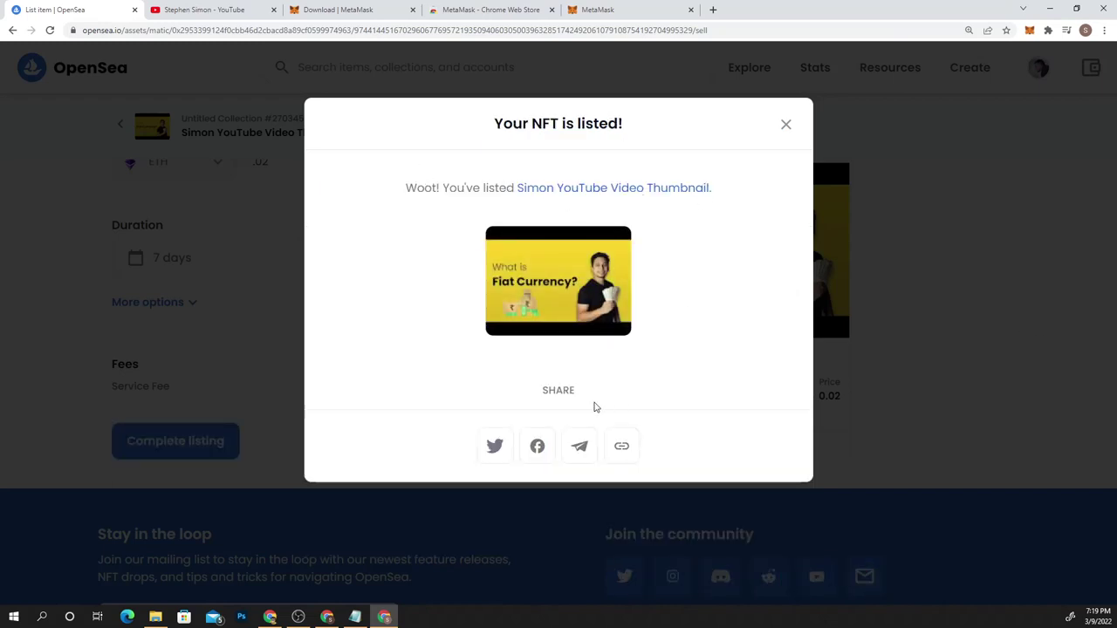
Copy the listed item's link and close the listing confirmation
{"action": "left_click", "coordinate": [621, 446]}
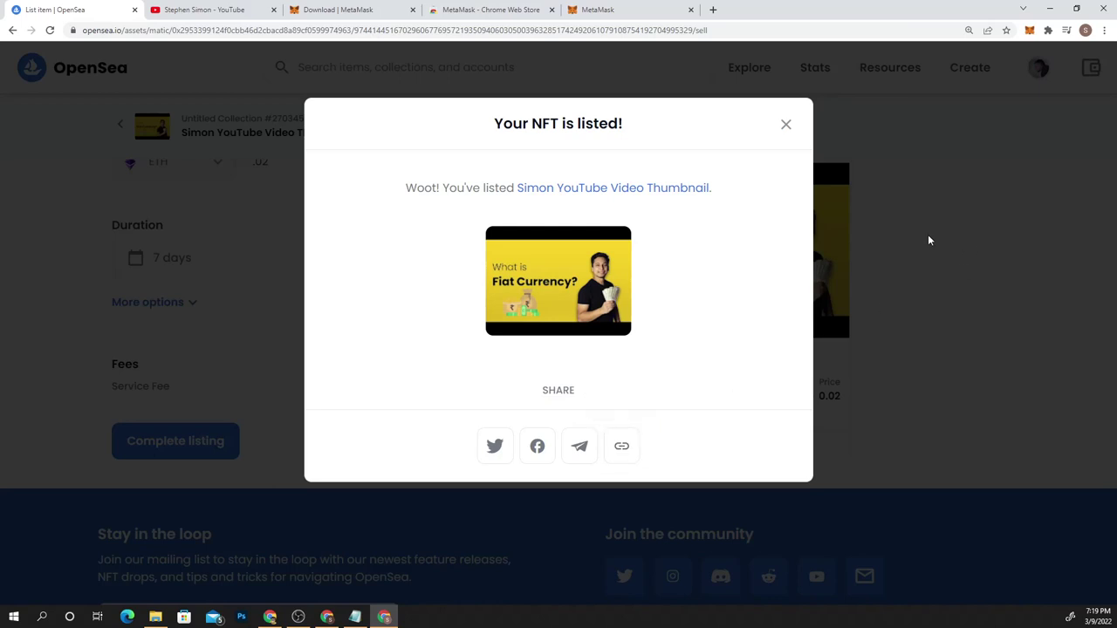
{"action": "left_click", "coordinate": [788, 126]}
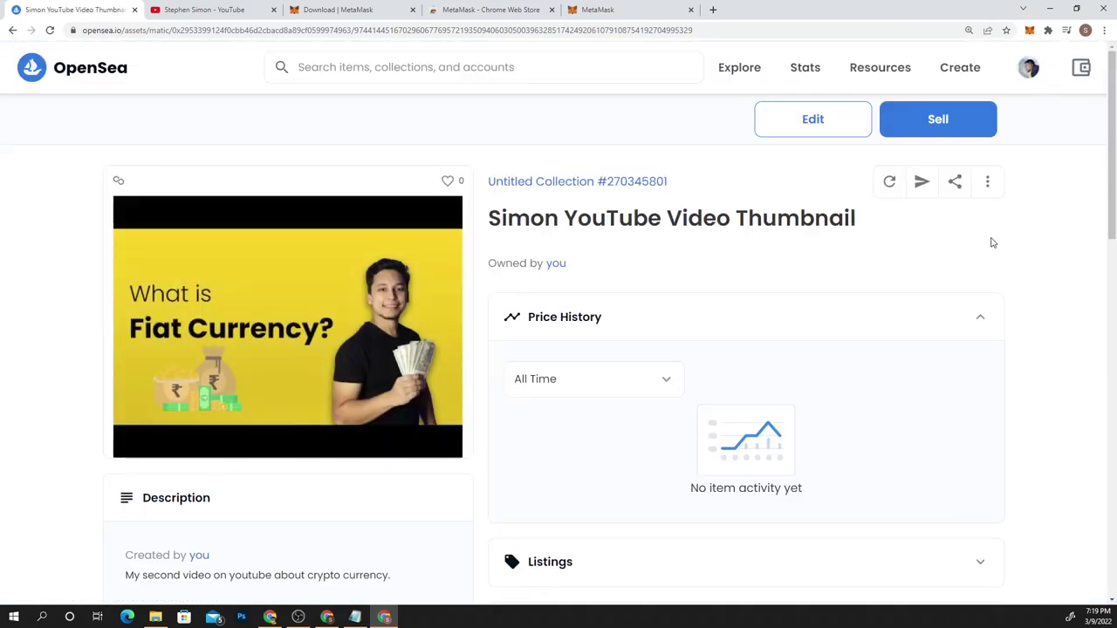
{"action": "scroll", "coordinate": [989, 241], "scroll_direction": "down", "scroll_amount": 2}
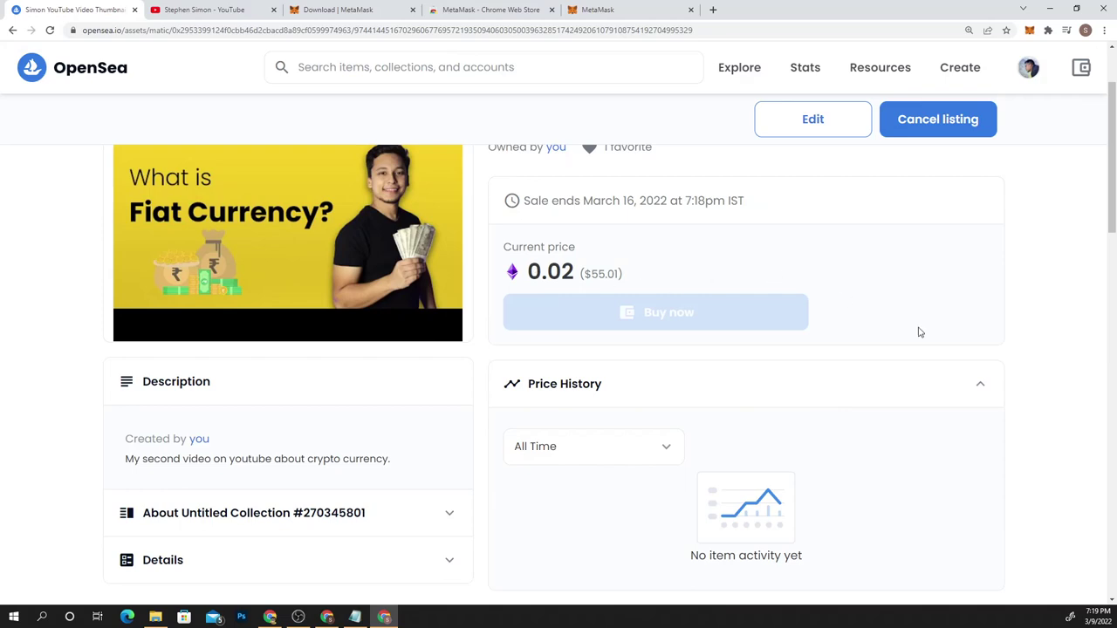
{"action": "scroll", "coordinate": [918, 332], "scroll_direction": "up", "scroll_amount": 1}
{"action": "scroll", "coordinate": [916, 329], "scroll_direction": "down", "scroll_amount": 5}
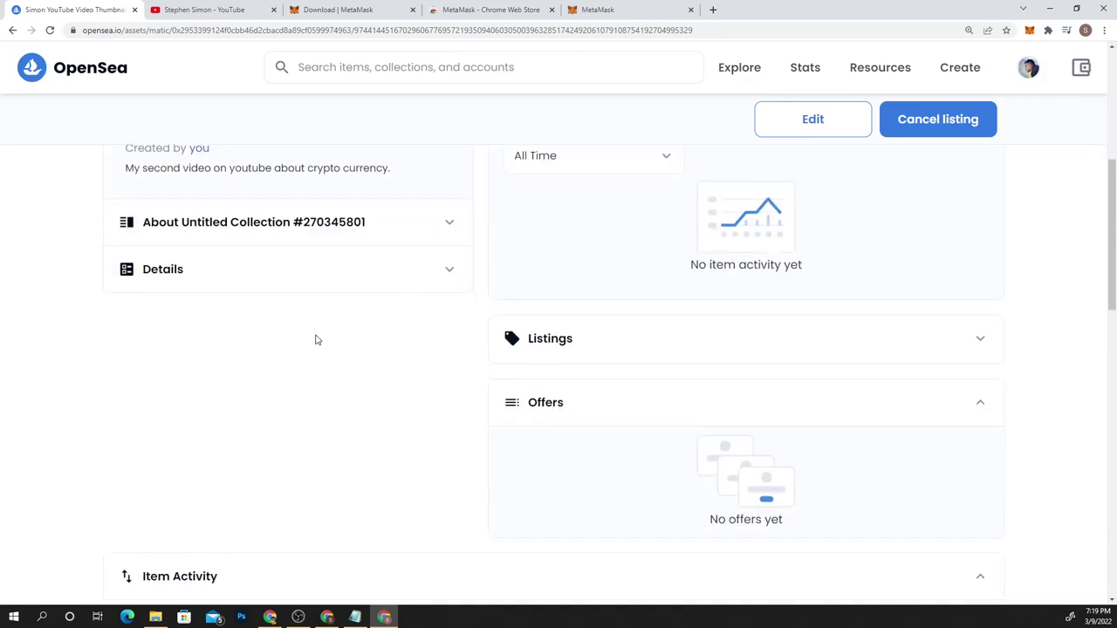
Load the copied item link in a new incognito window
{"action": "key", "text": "ctrl+shift+n"}
{"action": "key", "text": "ctrl+v"}
{"action": "key", "text": "Return"}
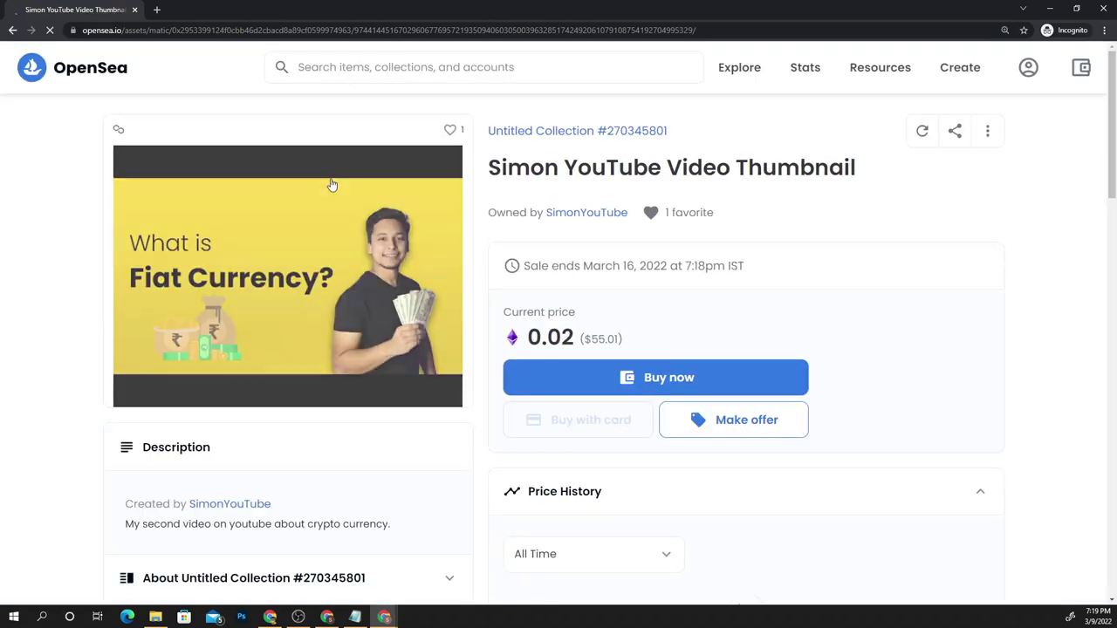
Look over the 0.02 ETH listing as a visitor, then close the incognito window
{"action": "scroll", "coordinate": [960, 301], "scroll_direction": "down", "scroll_amount": 1}
{"action": "scroll", "coordinate": [904, 308], "scroll_direction": "up", "scroll_amount": 1}
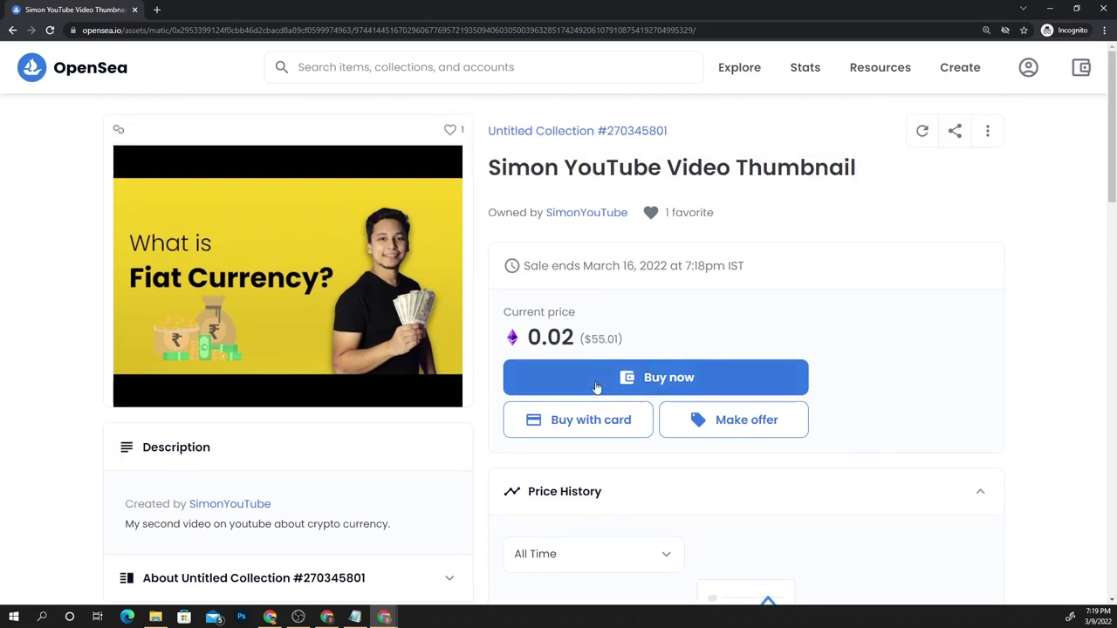
{"action": "scroll", "coordinate": [938, 384], "scroll_direction": "down", "scroll_amount": 2}
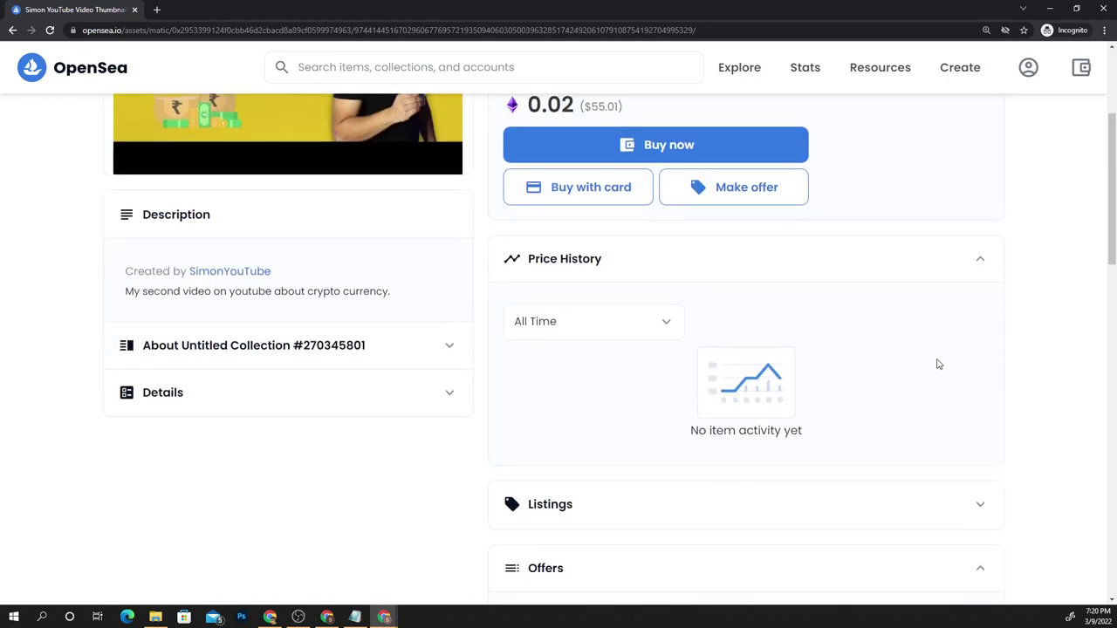
{"action": "scroll", "coordinate": [936, 354], "scroll_direction": "up", "scroll_amount": 2}
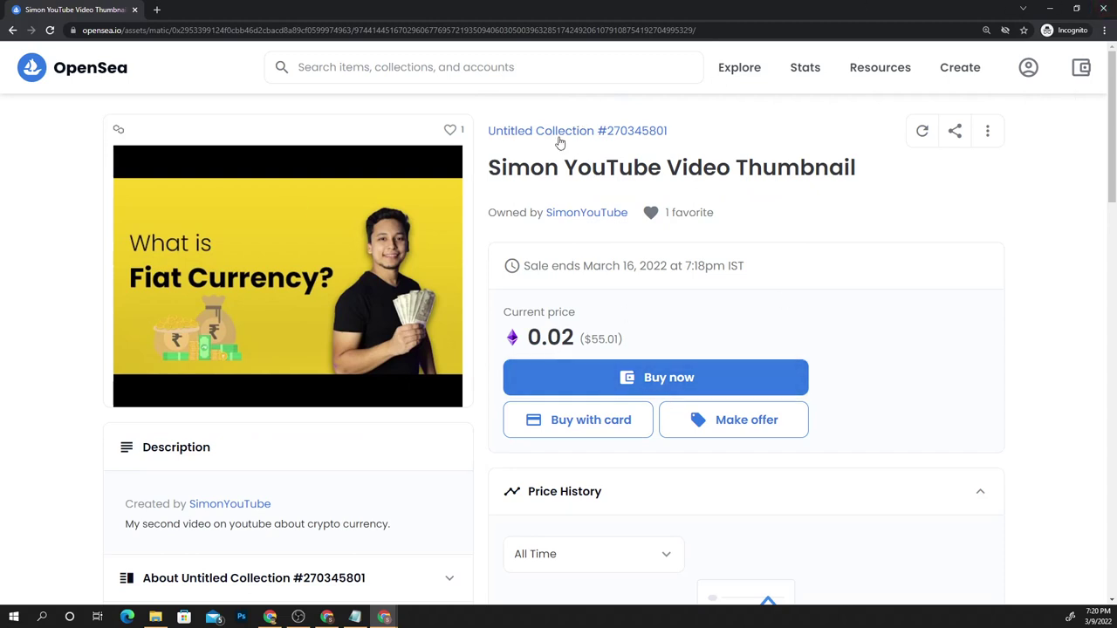
{"action": "left_click", "coordinate": [1098, 9]}
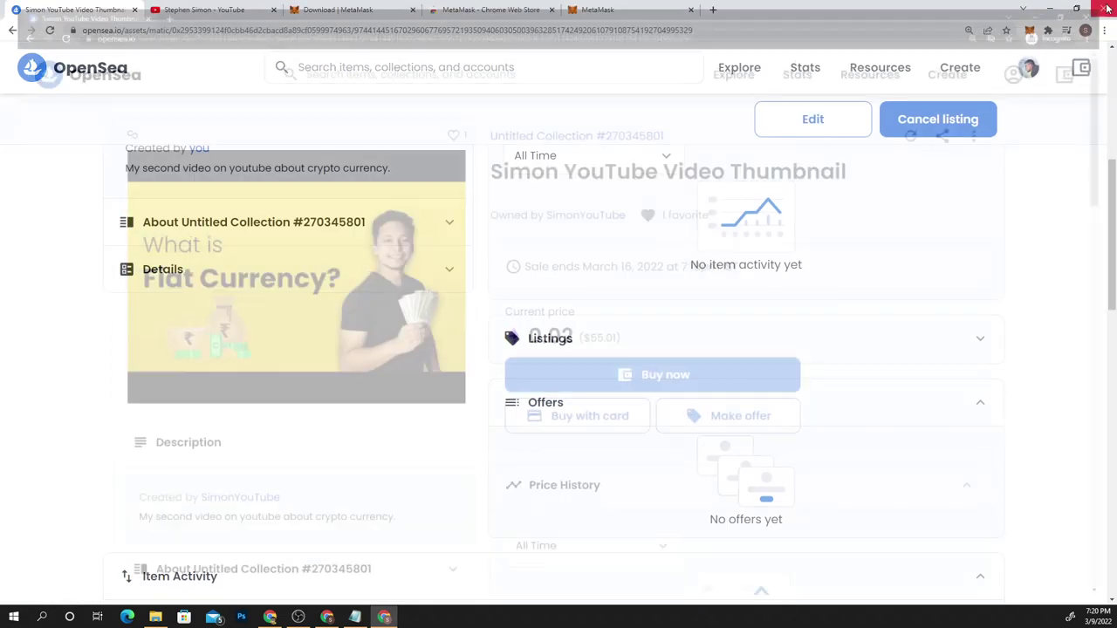
{"action": "scroll", "coordinate": [454, 303], "scroll_direction": "up", "scroll_amount": 5}
{"action": "scroll", "coordinate": [1029, 331], "scroll_direction": "down", "scroll_amount": 3}
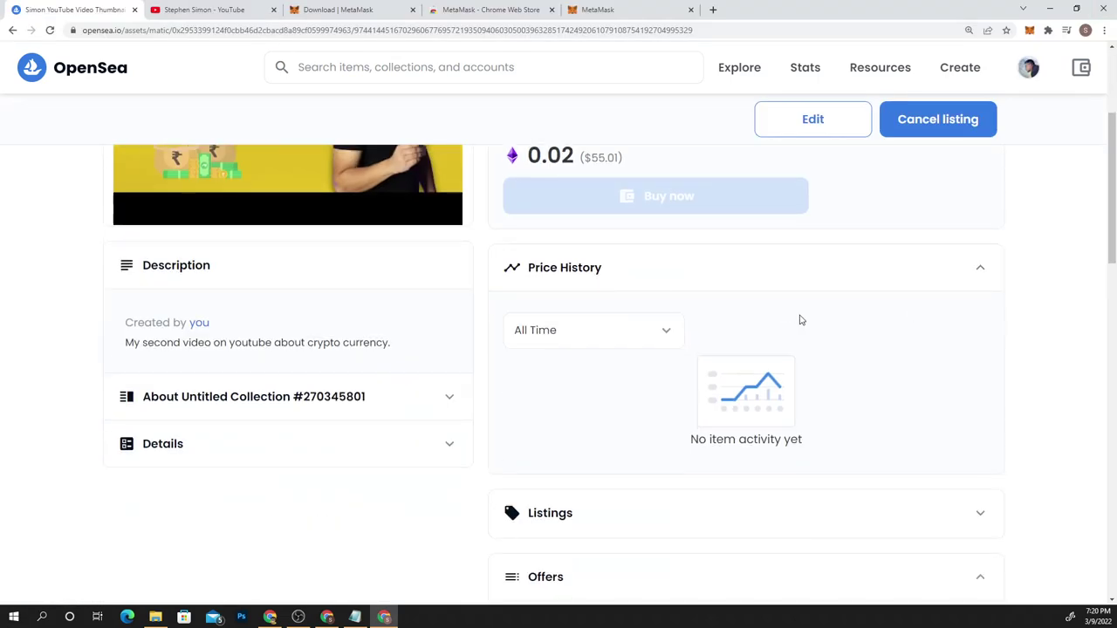
{"action": "scroll", "coordinate": [852, 321], "scroll_direction": "down", "scroll_amount": 3}
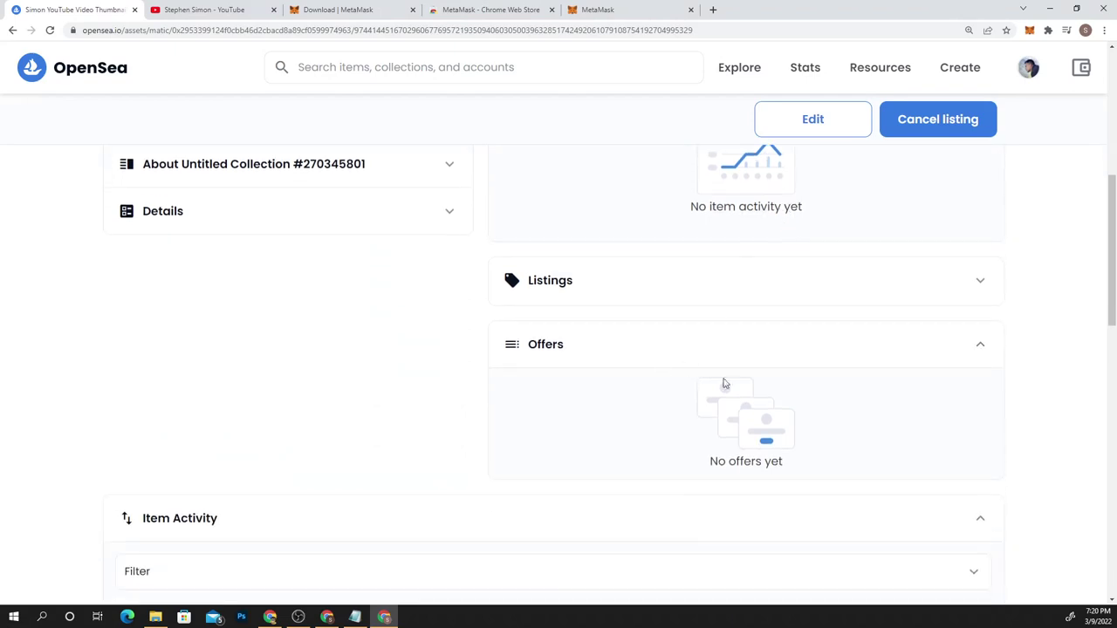
{"action": "scroll", "coordinate": [705, 372], "scroll_direction": "up", "scroll_amount": 2}
{"action": "scroll", "coordinate": [705, 373], "scroll_direction": "up", "scroll_amount": 5}
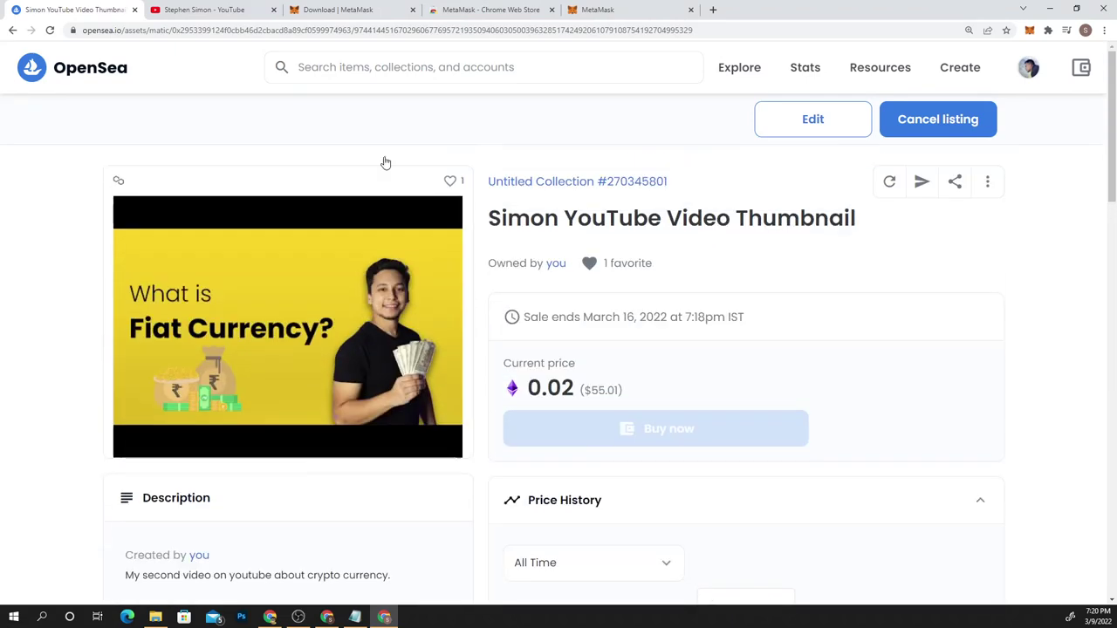
{"action": "left_click", "coordinate": [12, 30]}
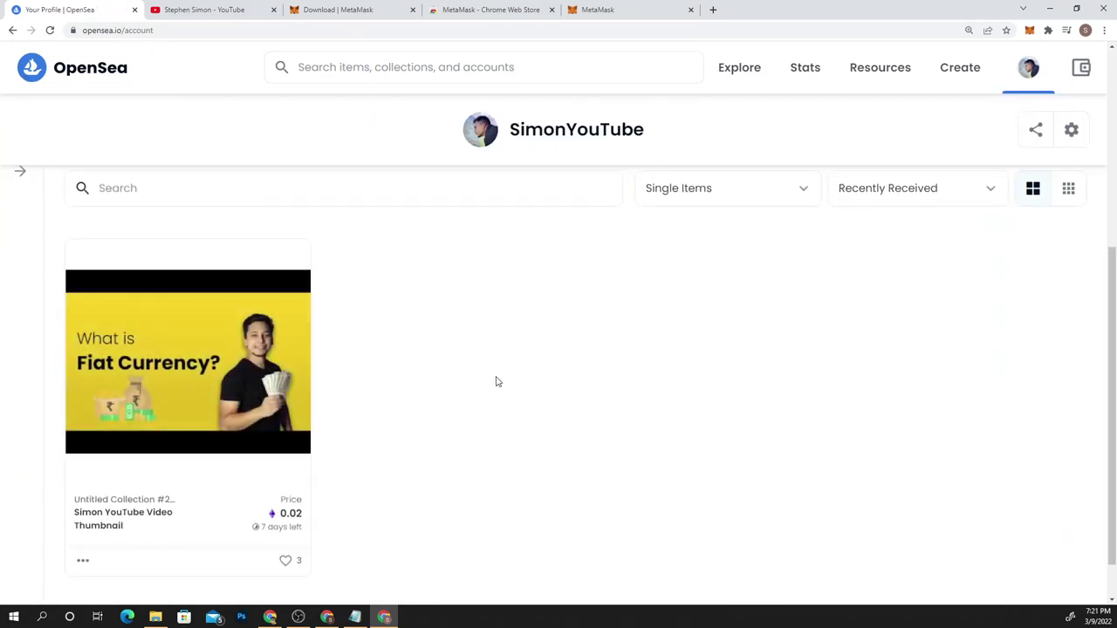
{"action": "scroll", "coordinate": [497, 381], "scroll_direction": "down", "scroll_amount": 1}
{"action": "scroll", "coordinate": [497, 381], "scroll_direction": "up", "scroll_amount": 3}
{"action": "scroll", "coordinate": [498, 377], "scroll_direction": "down", "scroll_amount": 3}
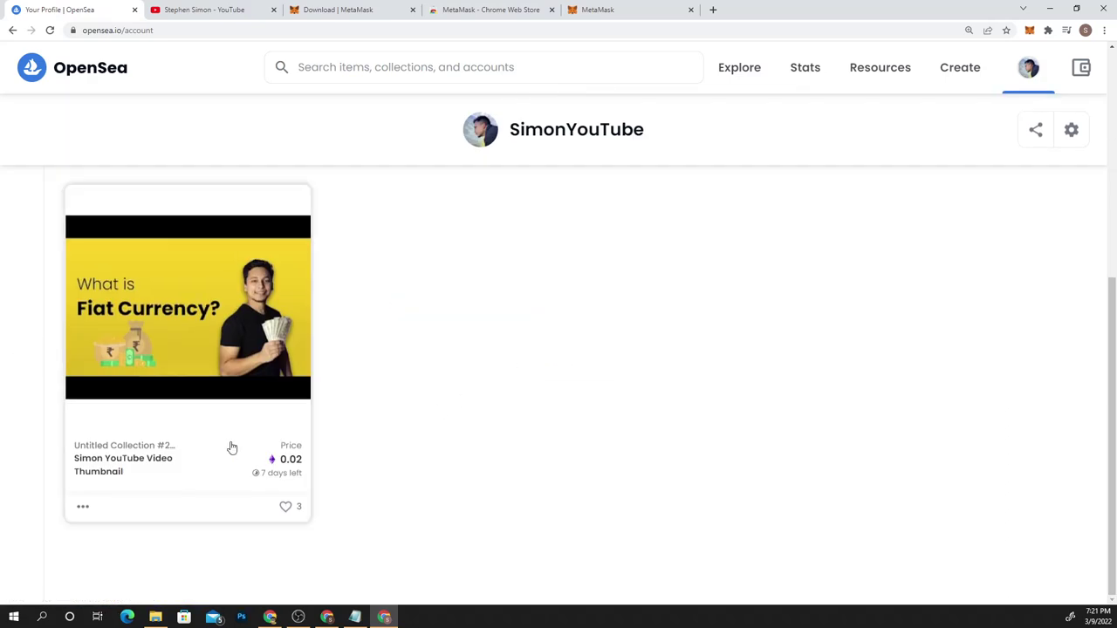
{"action": "left_click", "coordinate": [231, 448]}
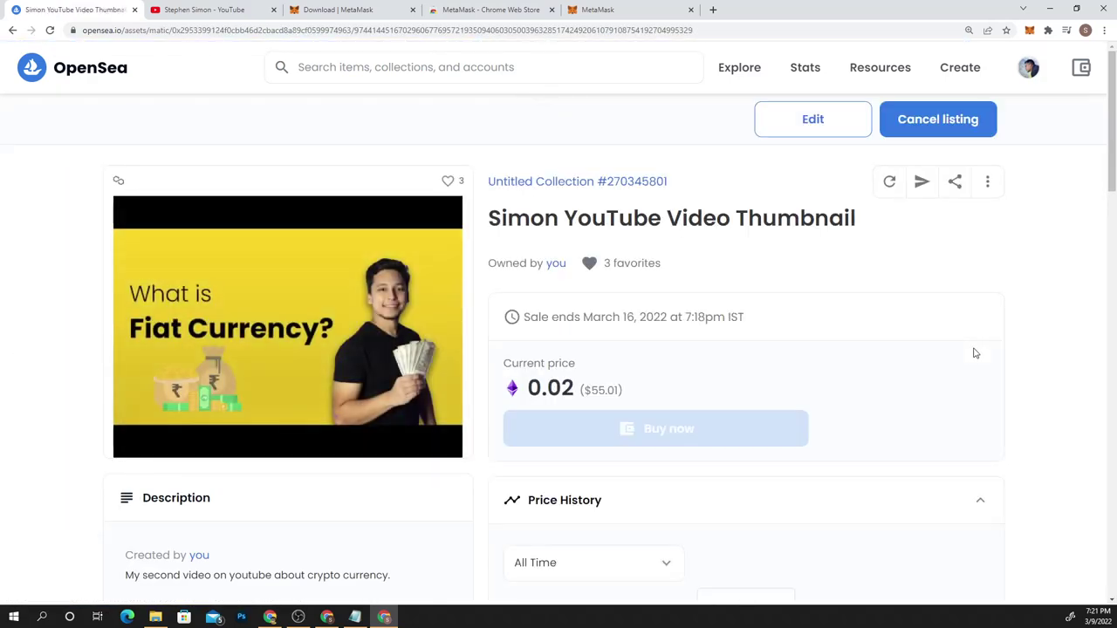
{"action": "left_click", "coordinate": [610, 261]}
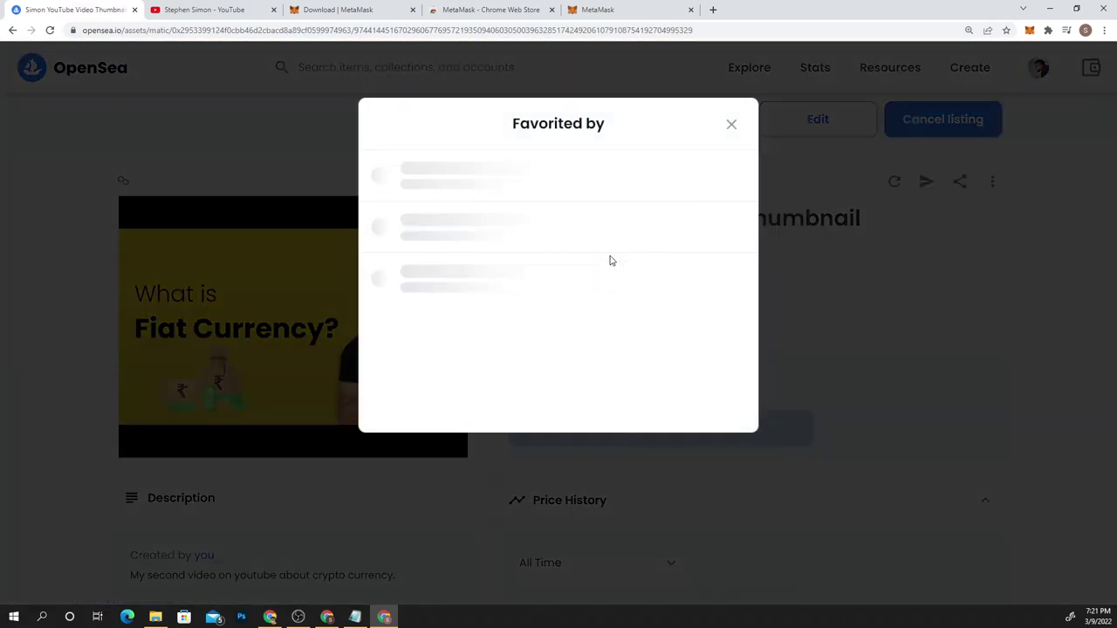
{"action": "left_click", "coordinate": [732, 126]}
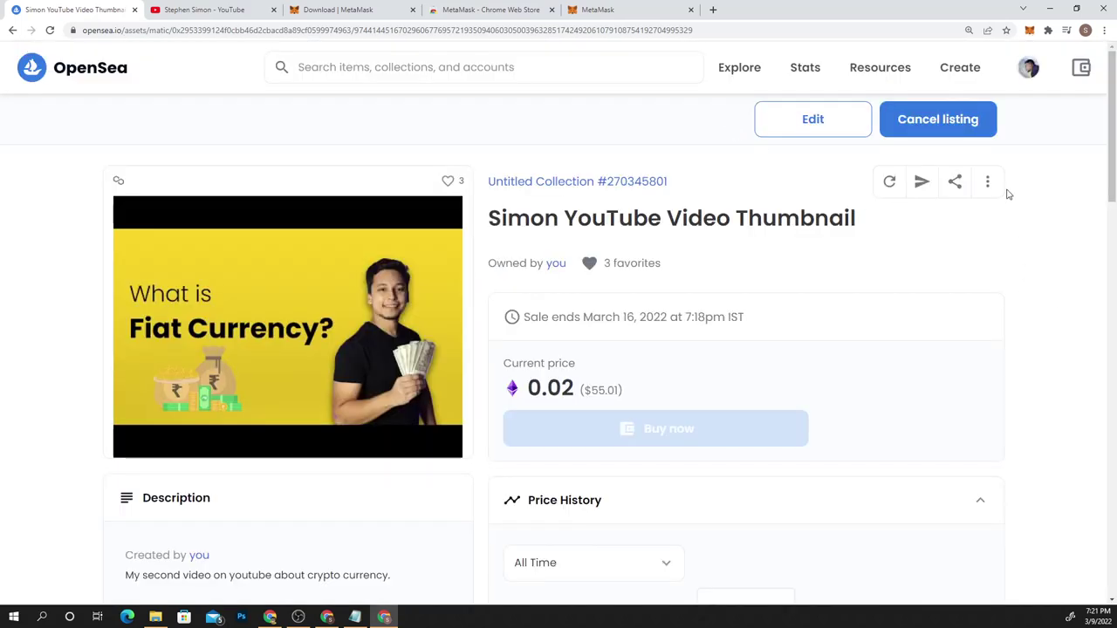